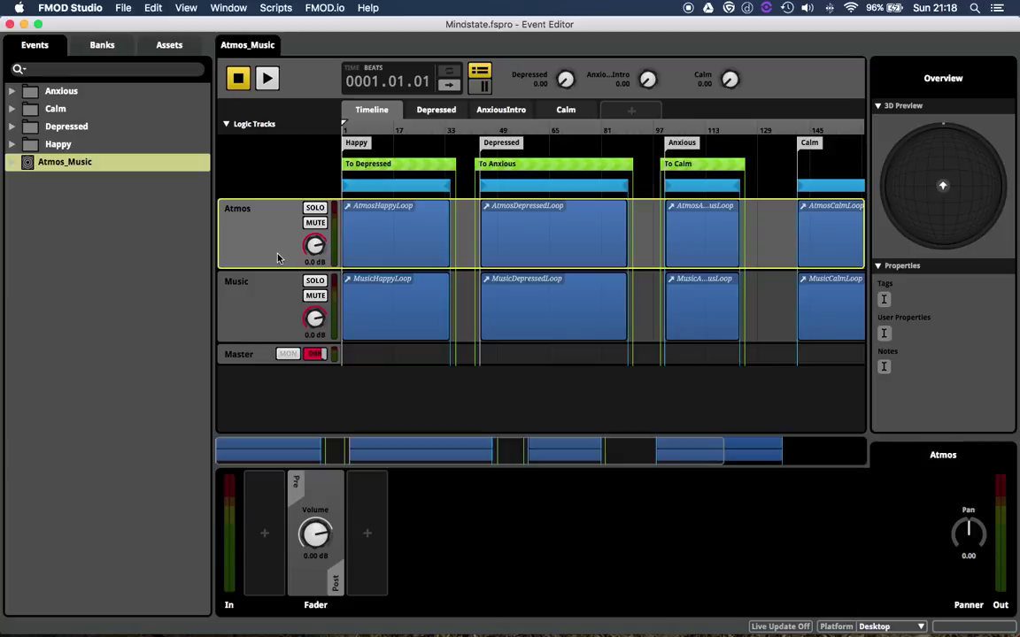
# - Hide the Overview and Deck panels and select the Music track in the Atmos_Music timeline
pyautogui.press('super+shift+o')
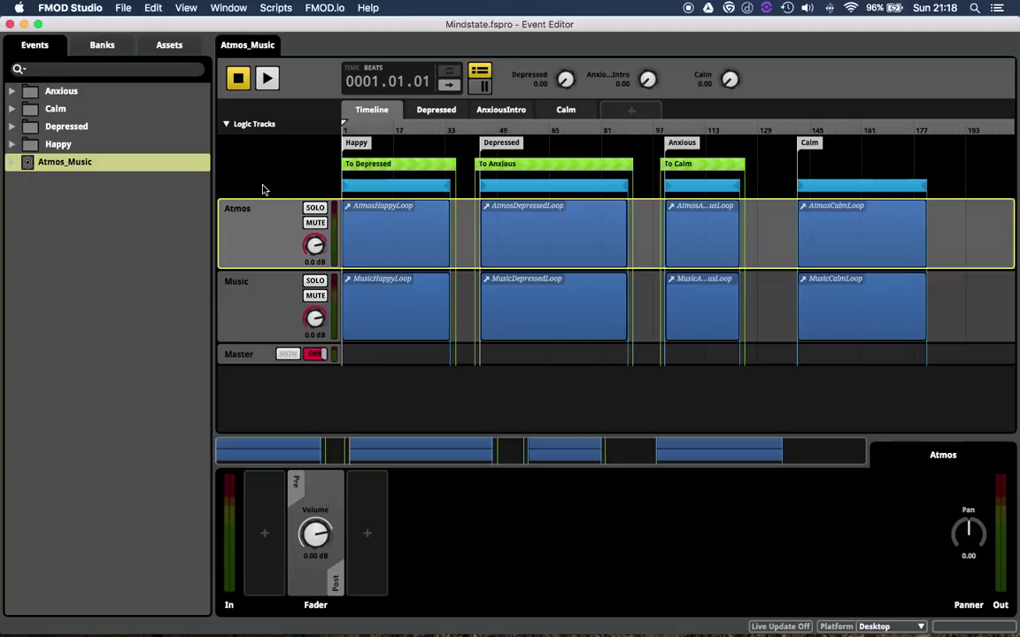
pyautogui.press('super+shift+d')
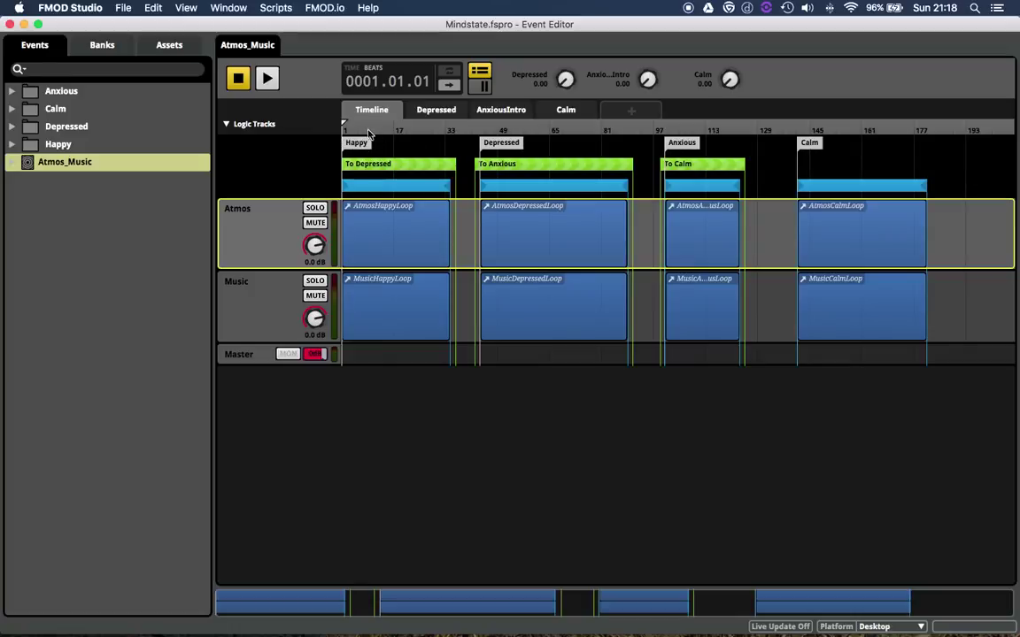
pyautogui.click(237, 282)
pyautogui.click(255, 236)
pyautogui.click(272, 285)
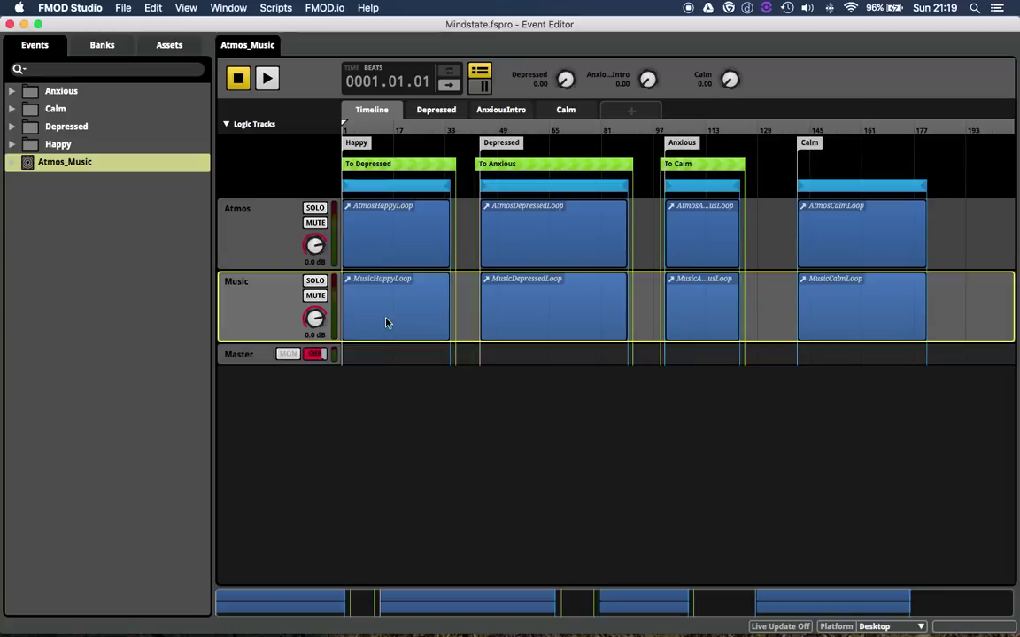
# - Play a few seconds of Atmos_Music, then stop it
pyautogui.click(258, 244)
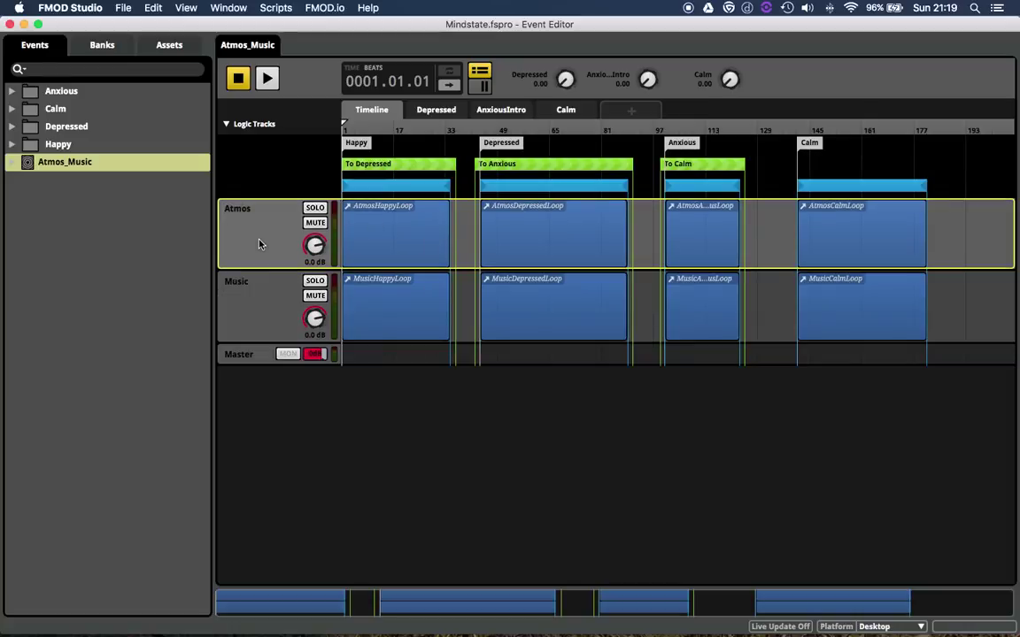
pyautogui.press('space')
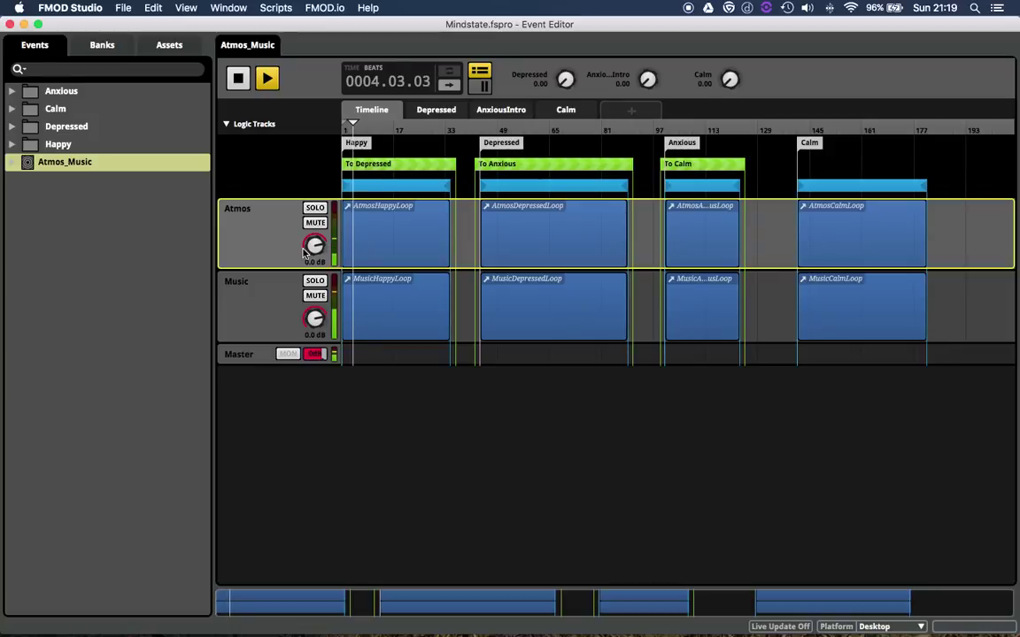
pyautogui.press('space')
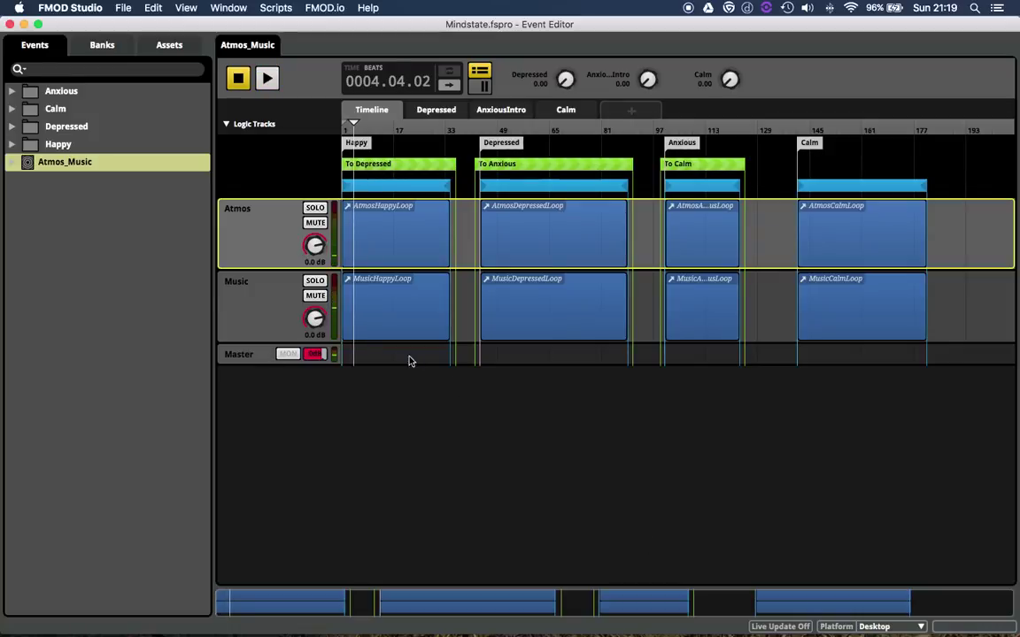
# - Show the MusicHappyLoop instrument's volume and AHDSR properties in the deck
pyautogui.click(398, 241)
pyautogui.click(257, 241)
pyautogui.click(256, 295)
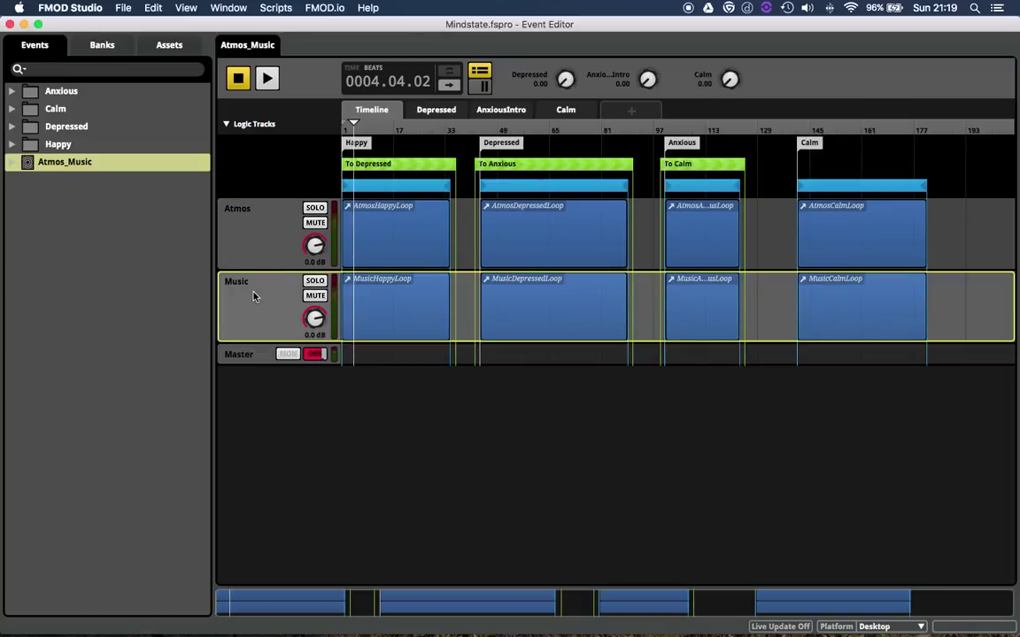
pyautogui.click(381, 303)
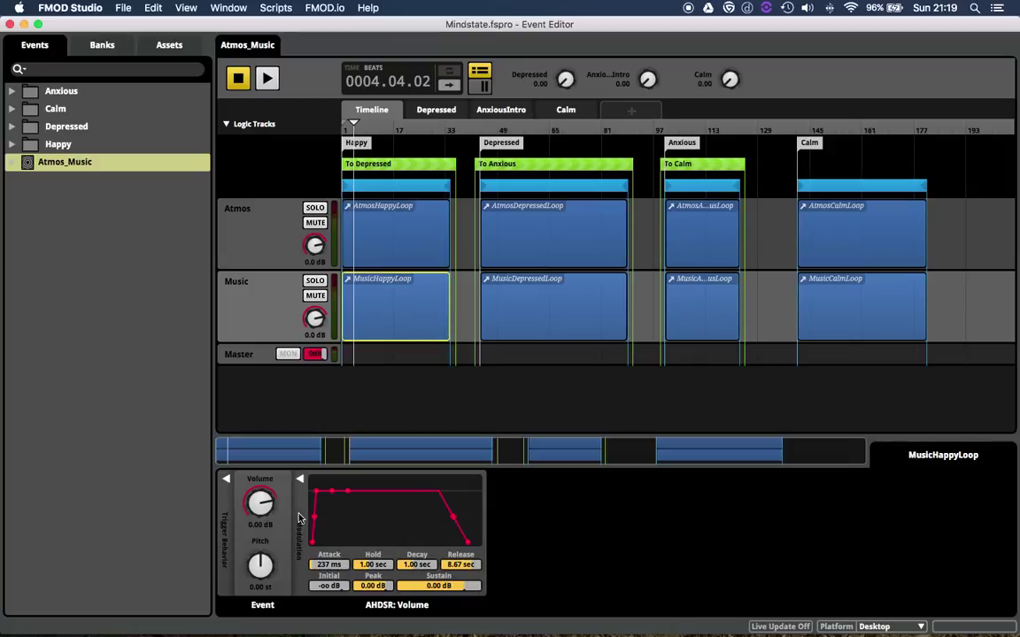
# - Add a Sidechain modulator to MusicHappyLoop's Volume
pyautogui.rightClick(258, 504)
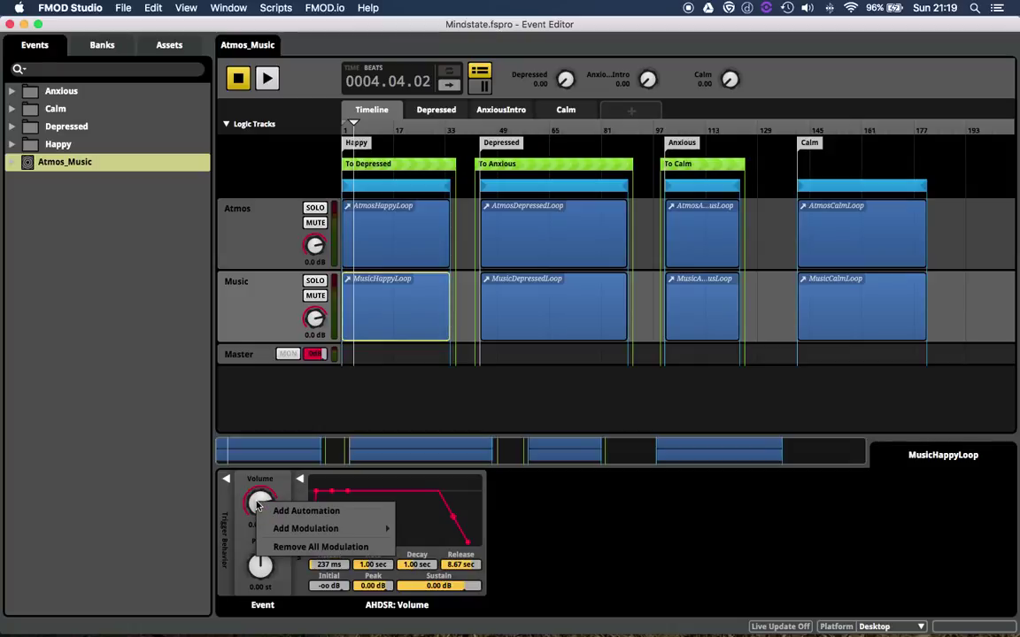
pyautogui.moveTo(292, 528)
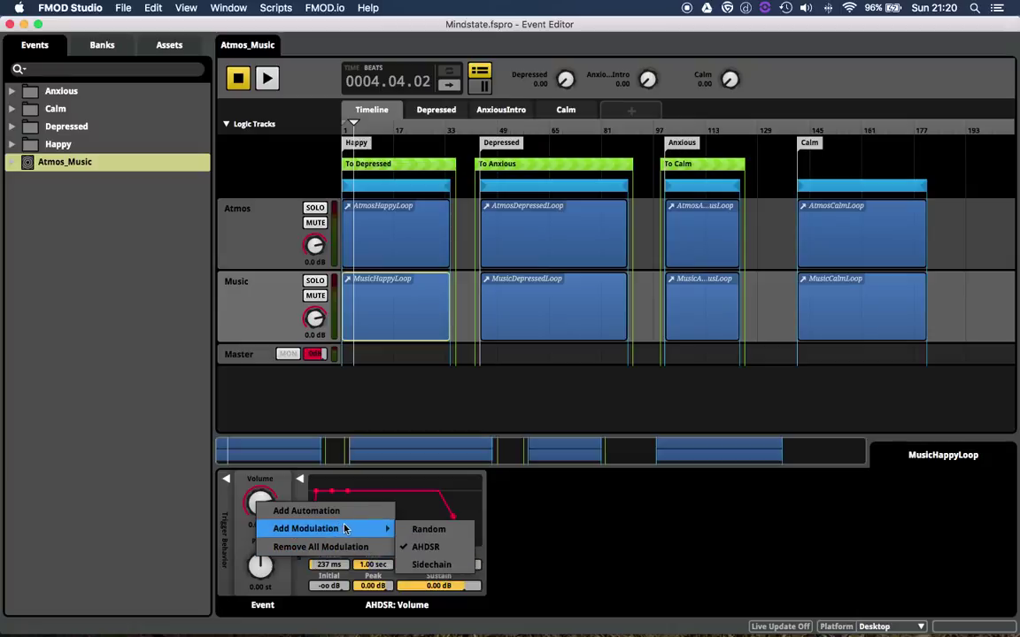
pyautogui.click(430, 564)
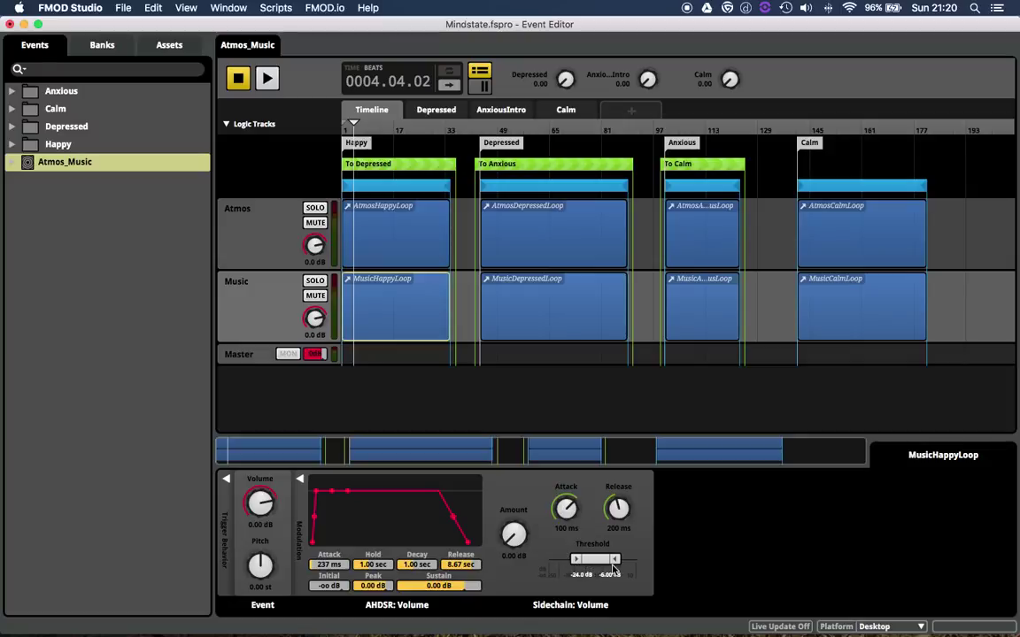
# - Set the sidechain threshold range to -42 to 10 dB and attack to about 18 ms
pyautogui.moveTo(615, 560); pyautogui.dragTo(641, 559)
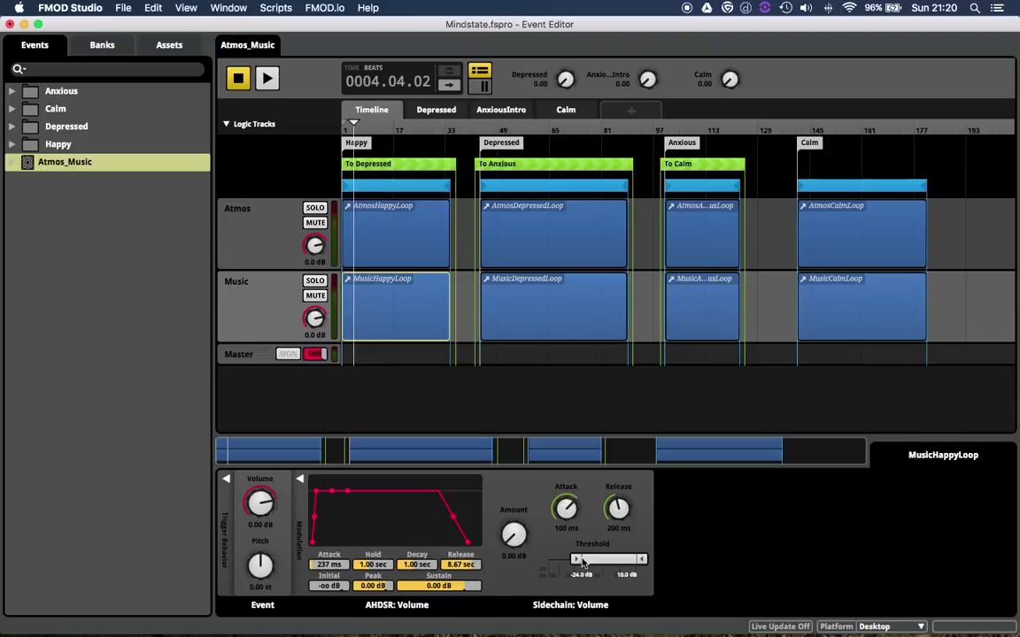
pyautogui.moveTo(577, 563); pyautogui.dragTo(552, 561)
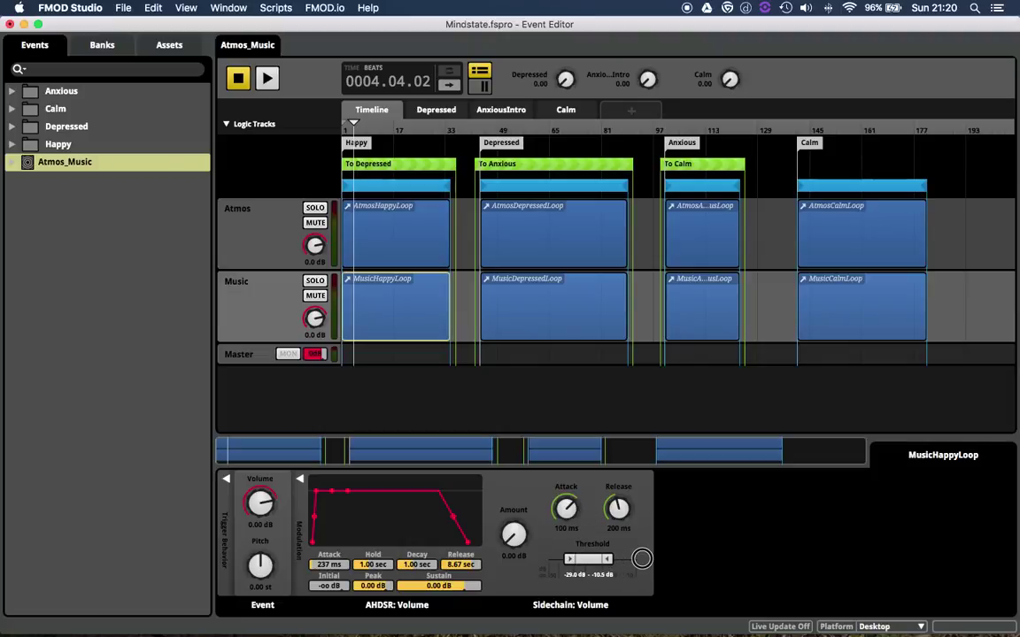
pyautogui.moveTo(640, 560); pyautogui.dragTo(606, 559)
pyautogui.doubleClick(607, 559)
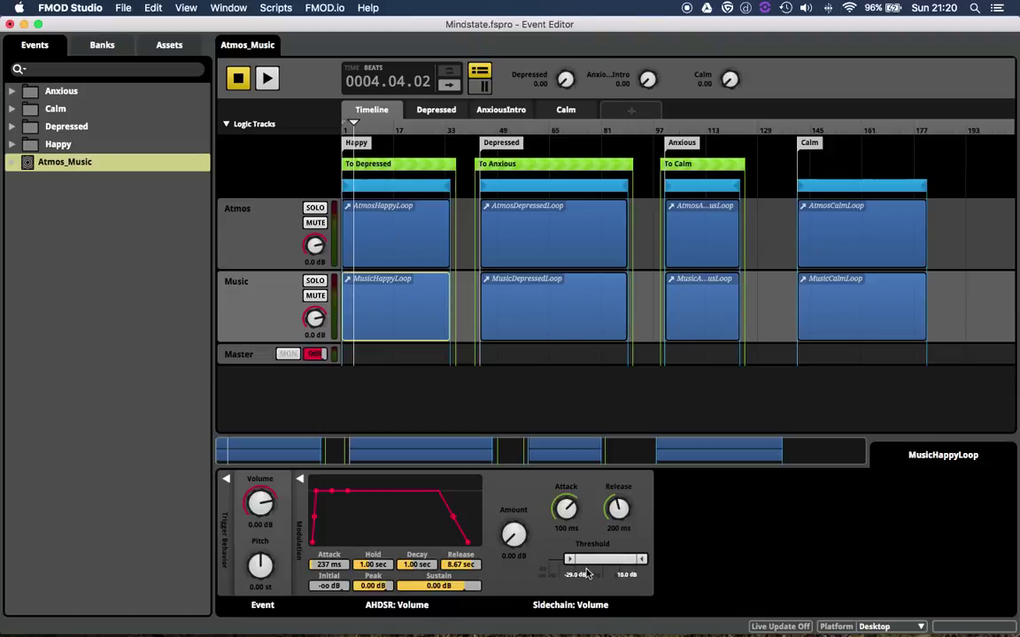
pyautogui.moveTo(571, 560); pyautogui.dragTo(571, 560)
pyautogui.moveTo(566, 508); pyautogui.dragTo(617, 513)
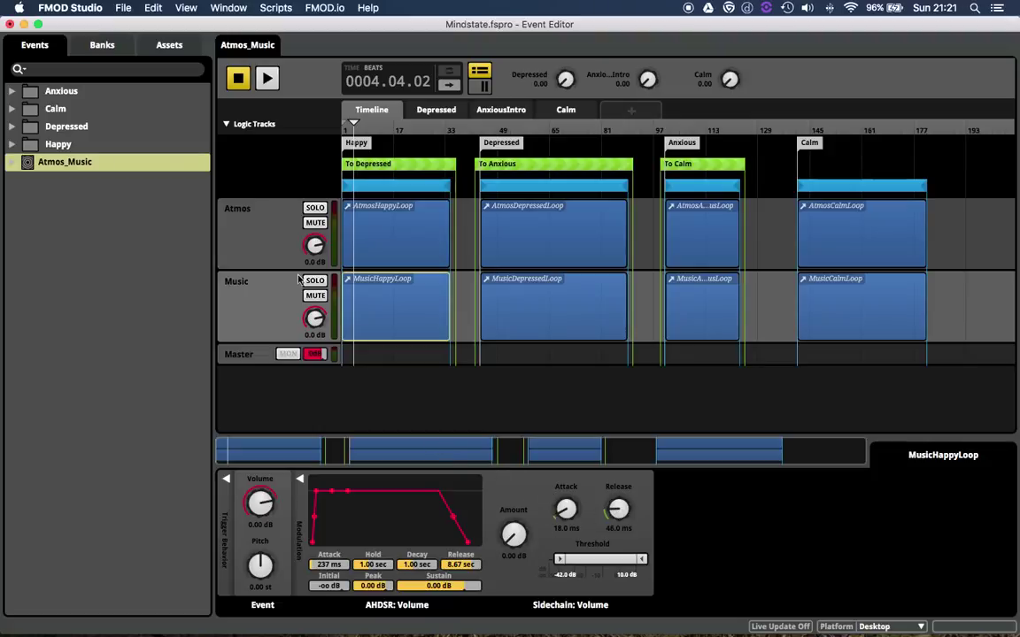
# - Add a new Sidechain module to the Atmos track's deck
pyautogui.click(272, 256)
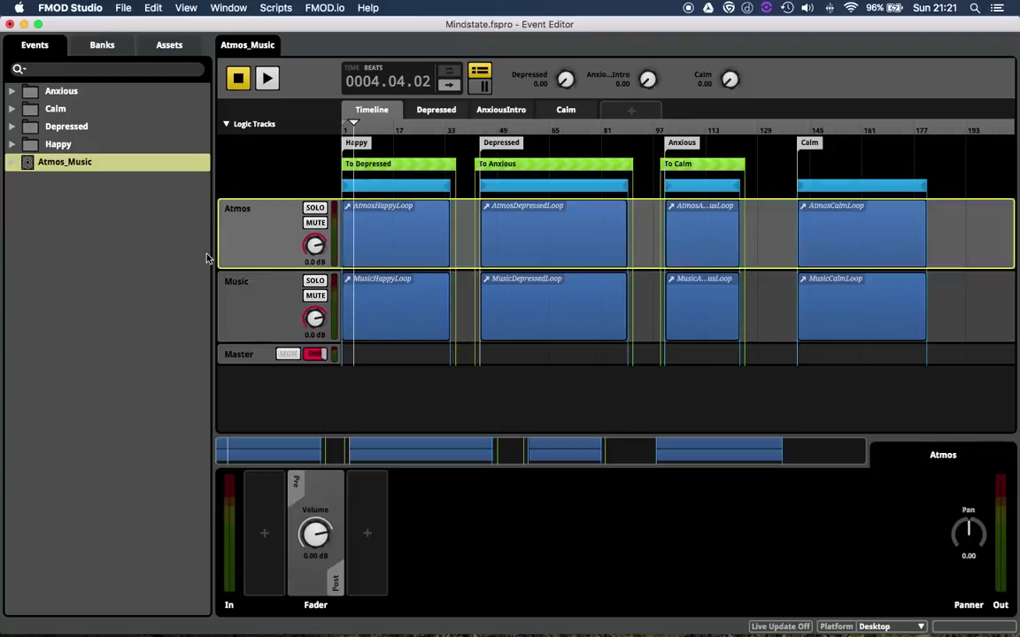
pyautogui.rightClick(373, 537)
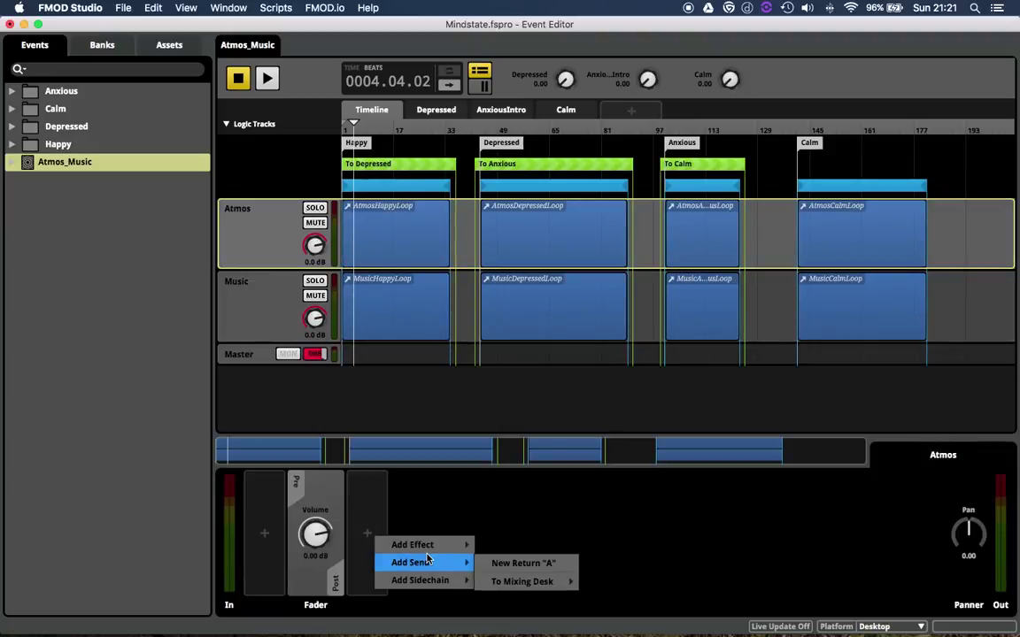
pyautogui.moveTo(411, 548)
pyautogui.moveTo(425, 581)
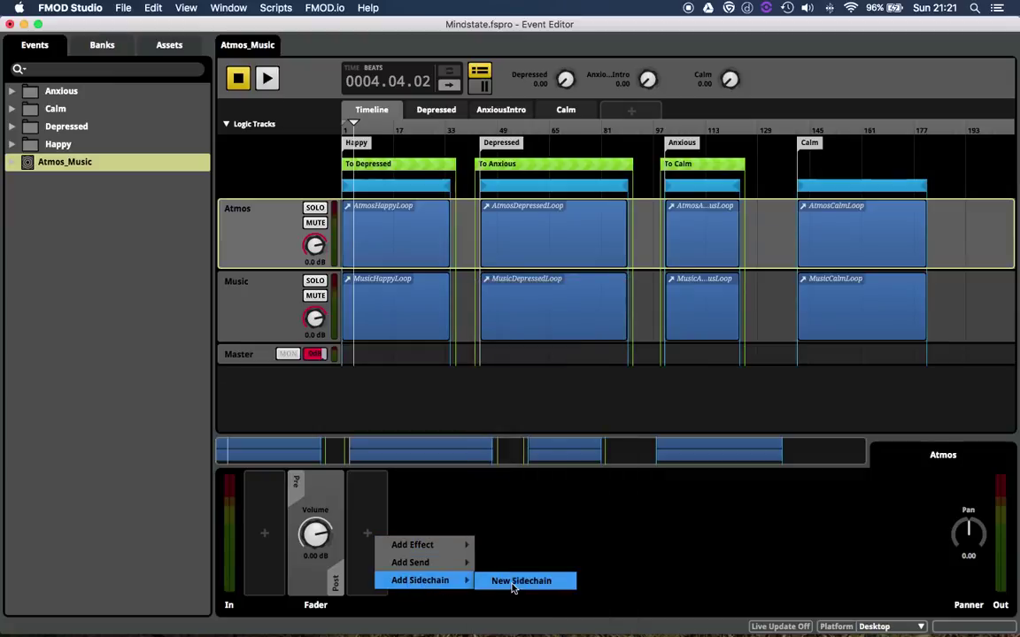
pyautogui.click(526, 582)
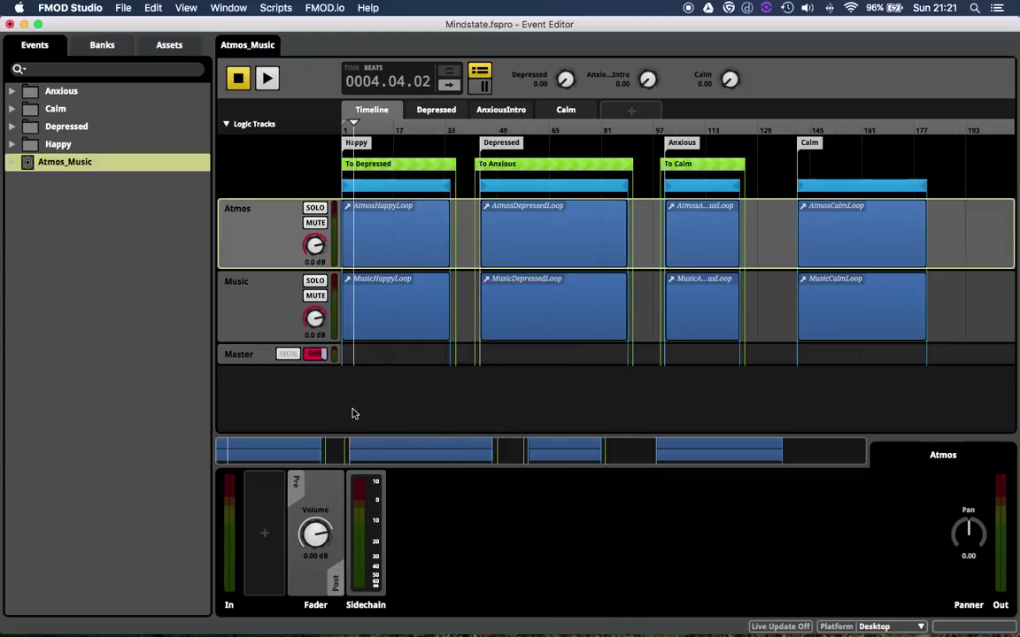
# - Set Atmos as the sidechain input of MusicHappyLoop's volume modulator
pyautogui.click(379, 319)
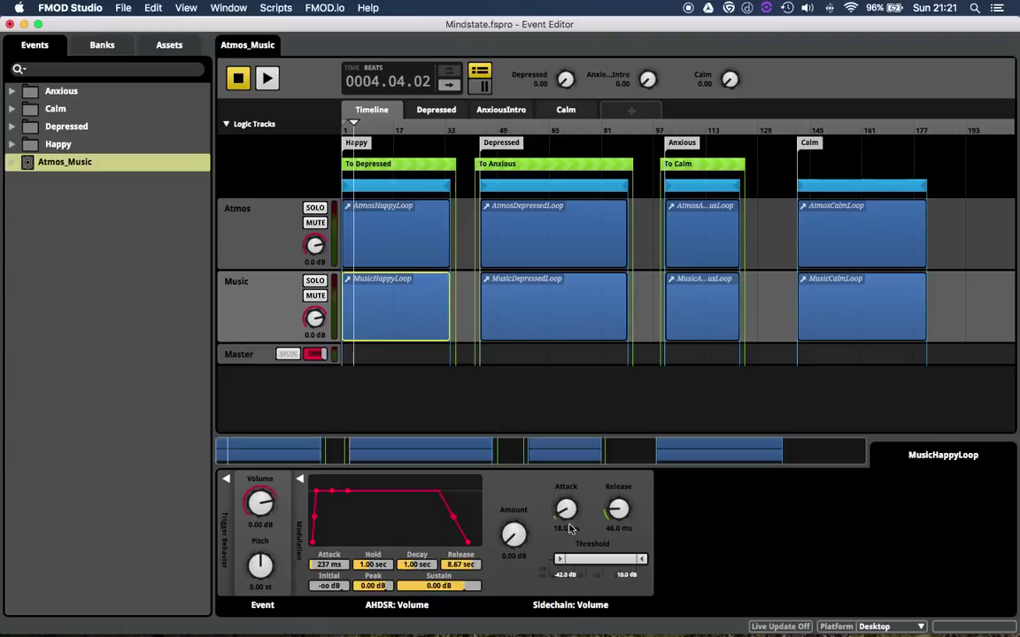
pyautogui.rightClick(545, 492)
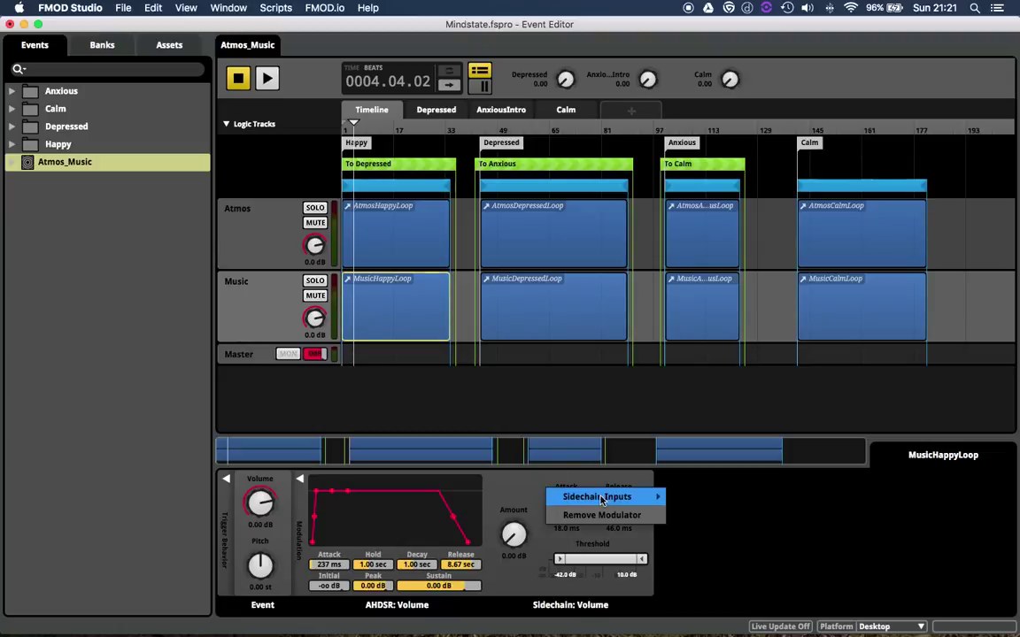
pyautogui.moveTo(615, 503)
pyautogui.click(526, 487)
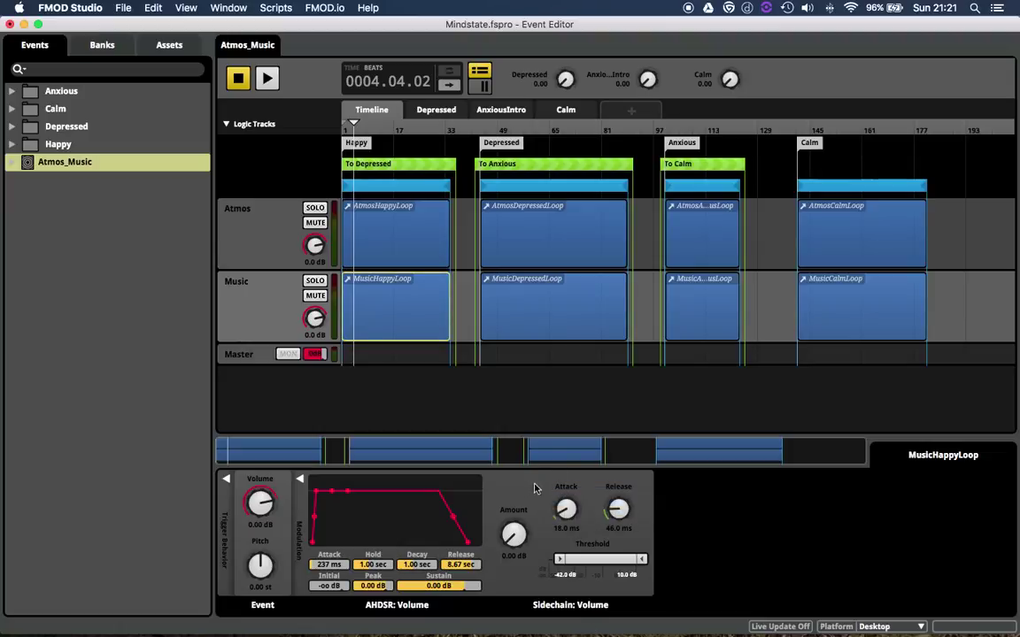
pyautogui.rightClick(544, 498)
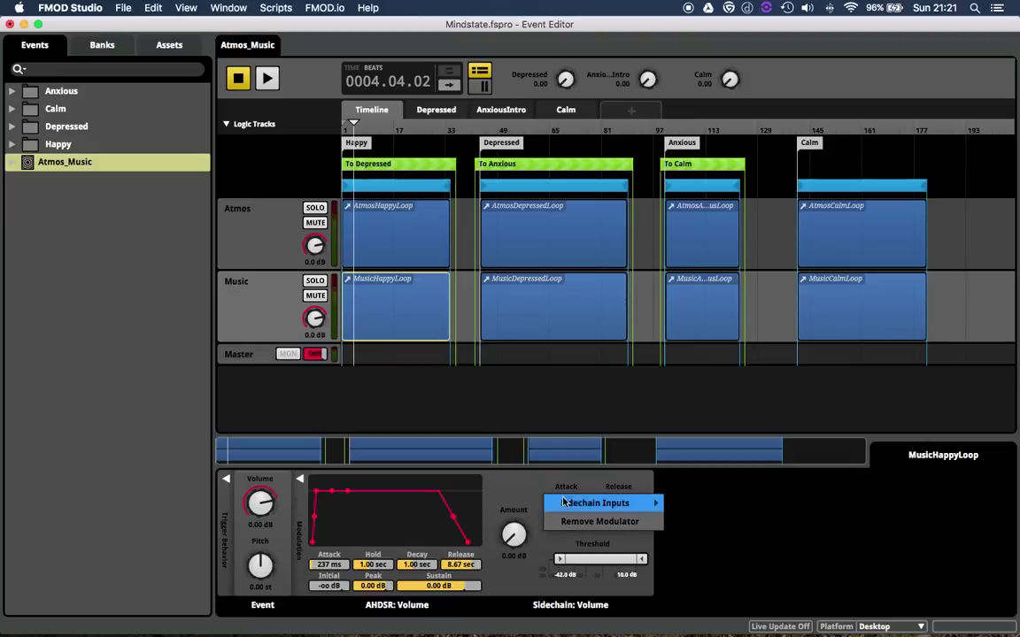
pyautogui.moveTo(629, 505)
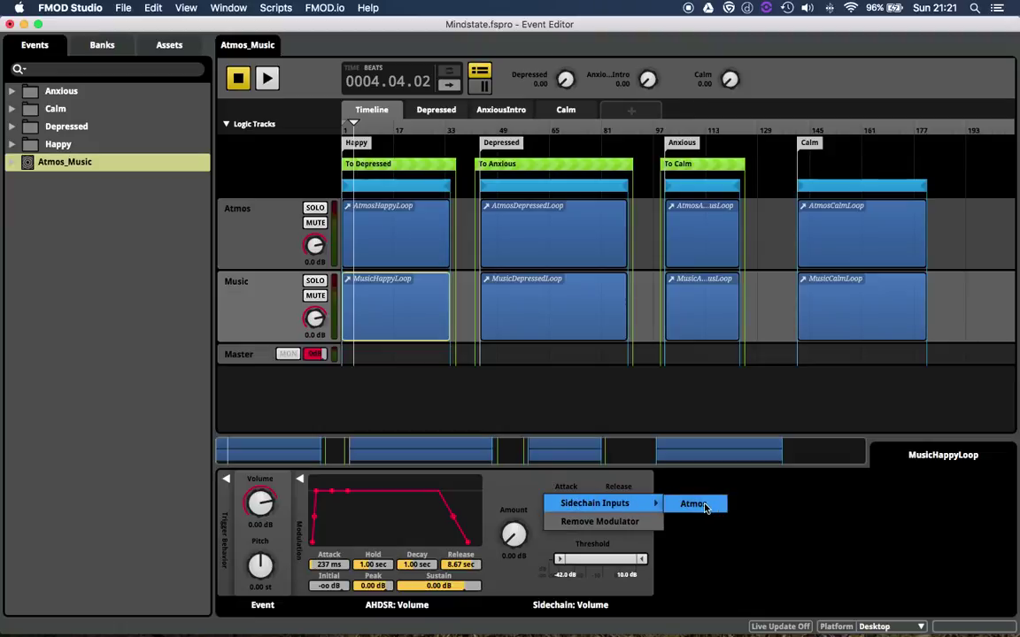
pyautogui.click(704, 505)
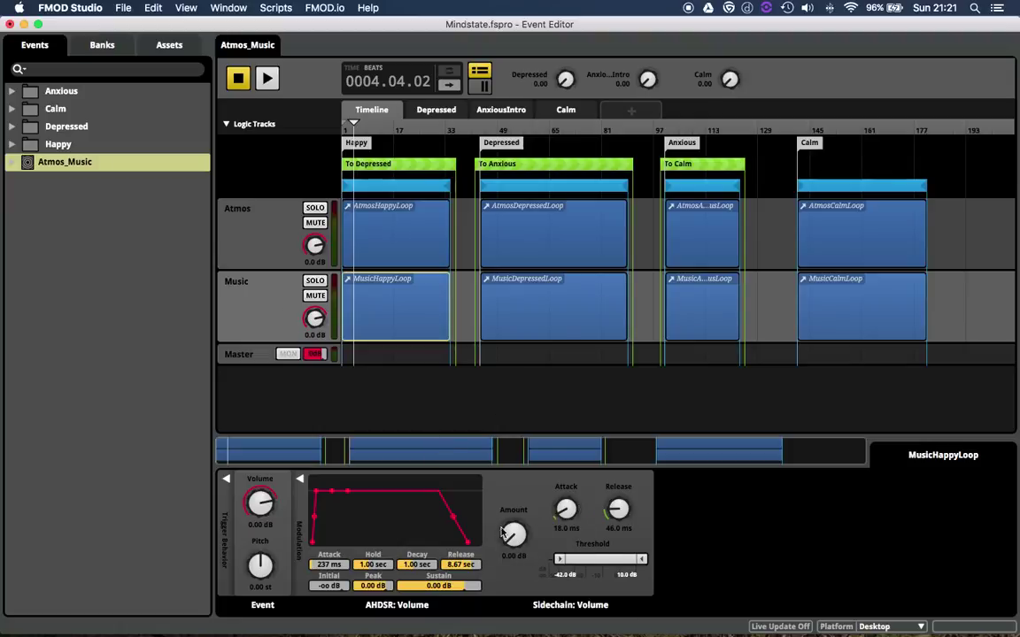
# - While playing the event, raise MusicHappyLoop's sidechain volume amount to 32.0 dB, then stop
pyautogui.click(257, 306)
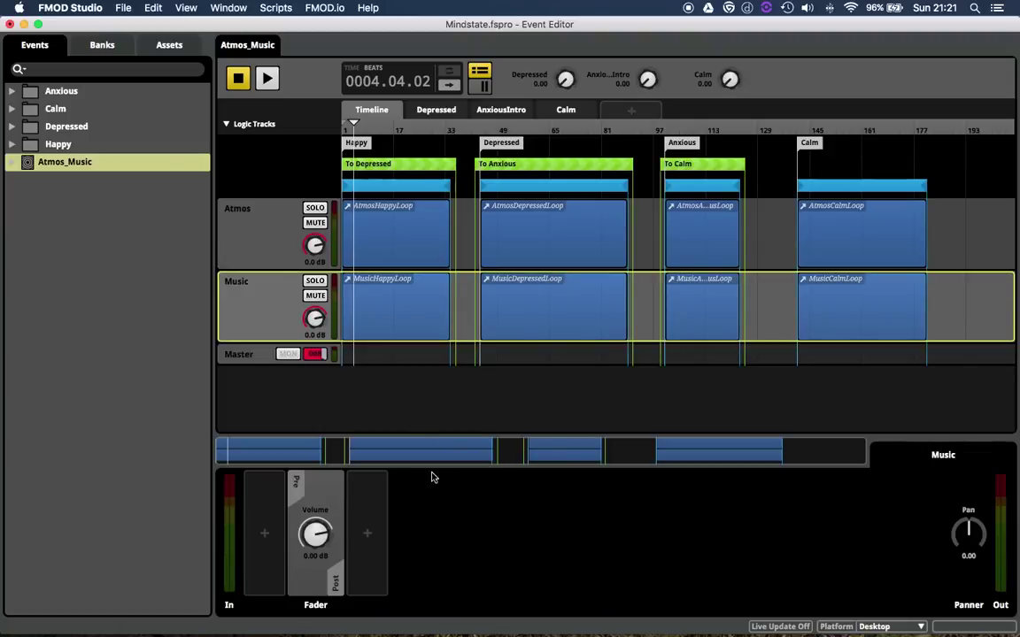
pyautogui.click(396, 308)
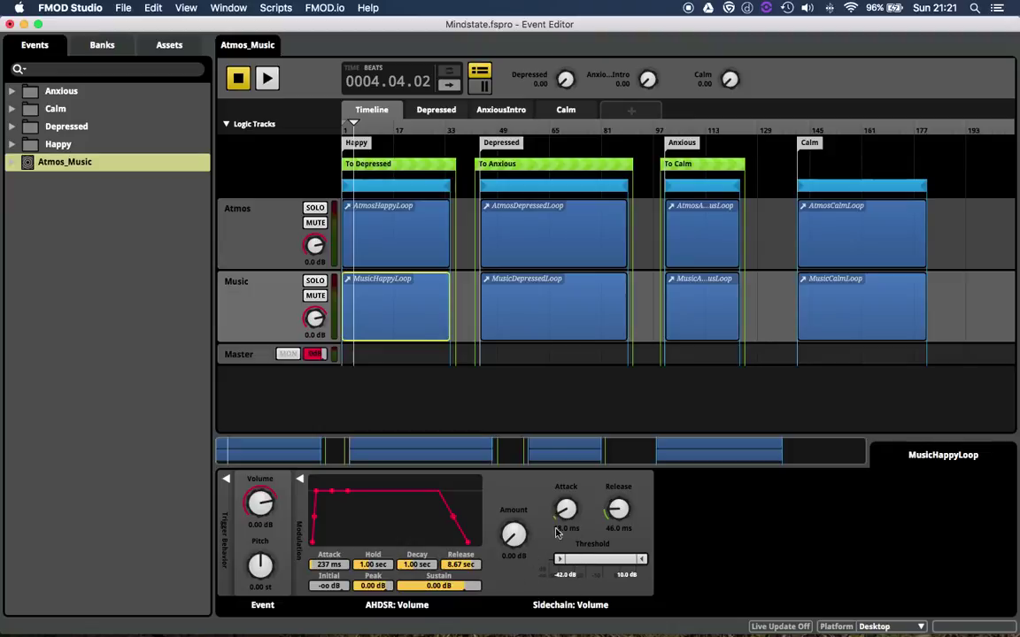
pyautogui.press('space')
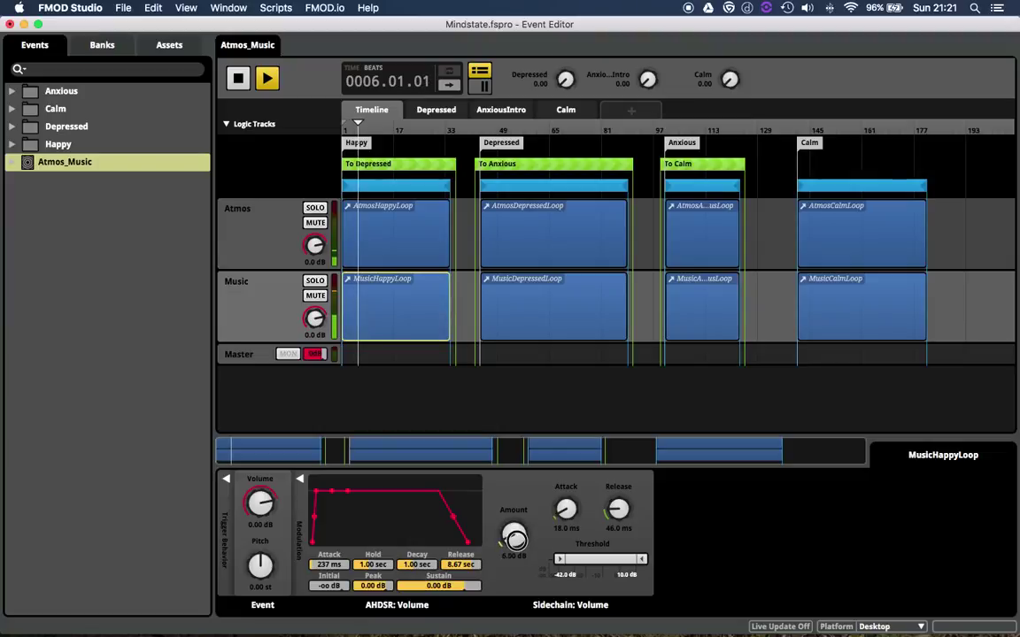
pyautogui.moveTo(514, 541); pyautogui.dragTo(518, 554)
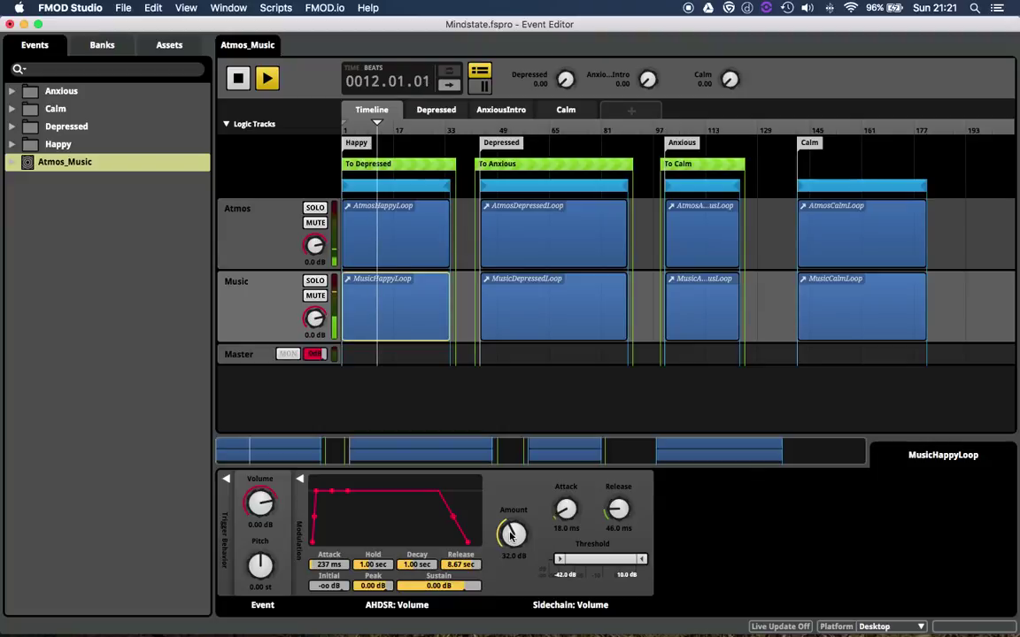
pyautogui.press('space')
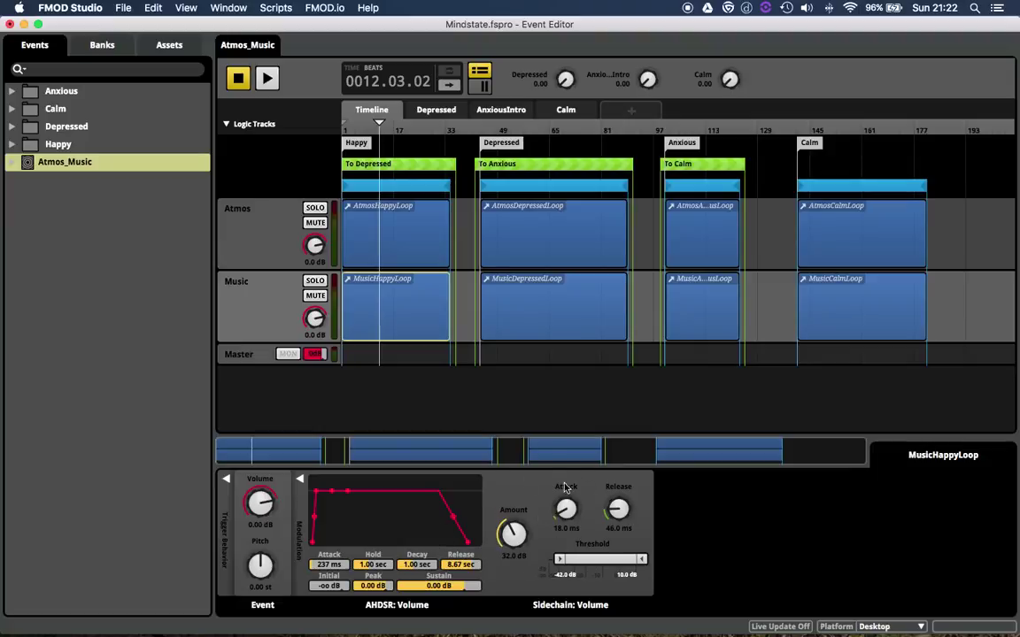
# - Remove MusicHappyLoop's sidechain volume modulator and delete the Atmos track's Sidechain module
pyautogui.rightClick(602, 492)
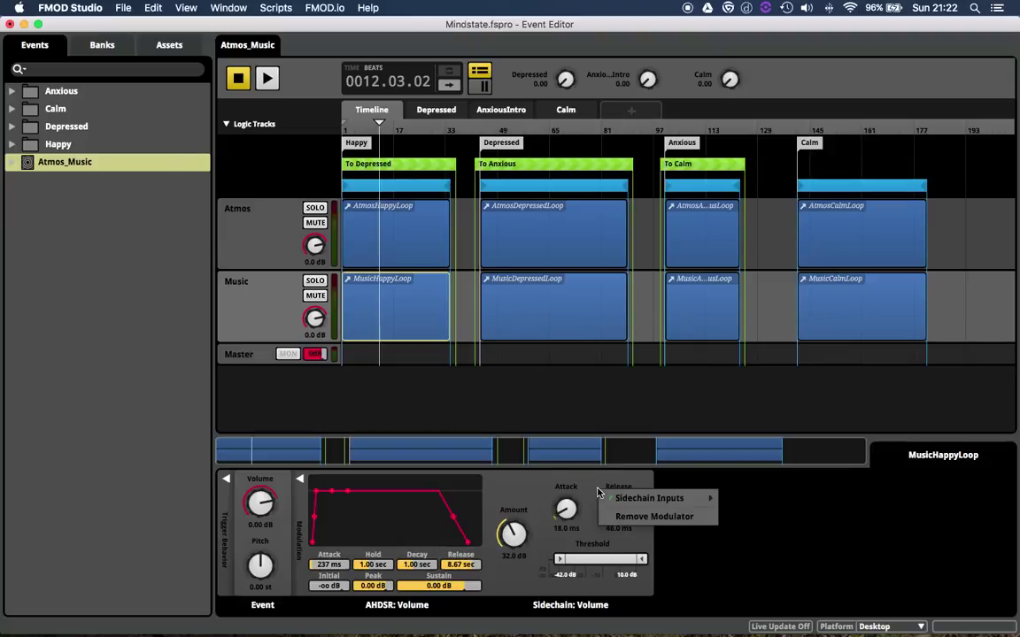
pyautogui.click(652, 517)
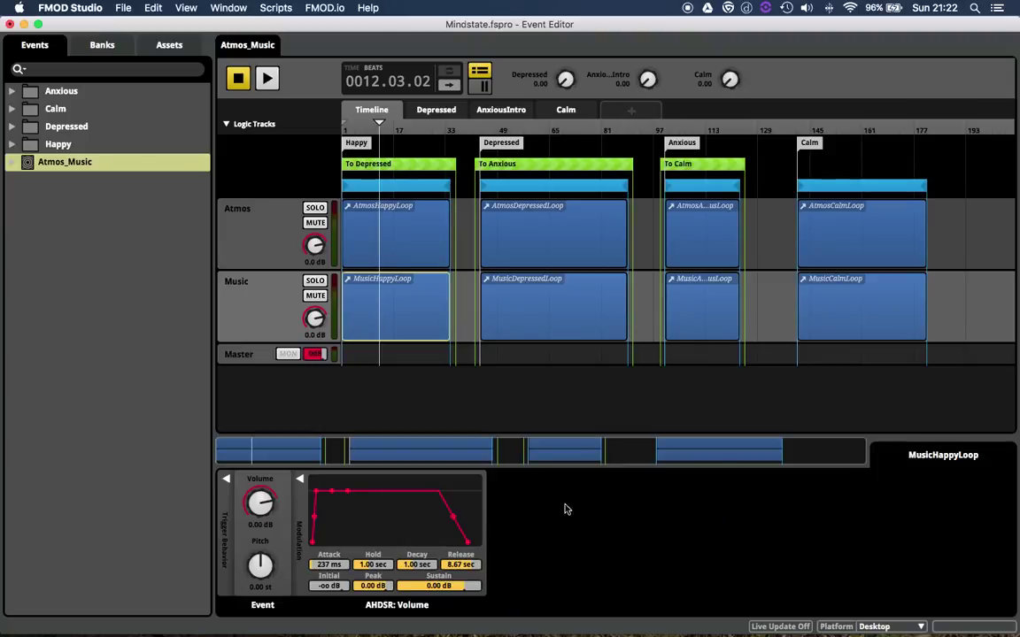
pyautogui.click(270, 251)
pyautogui.rightClick(368, 519)
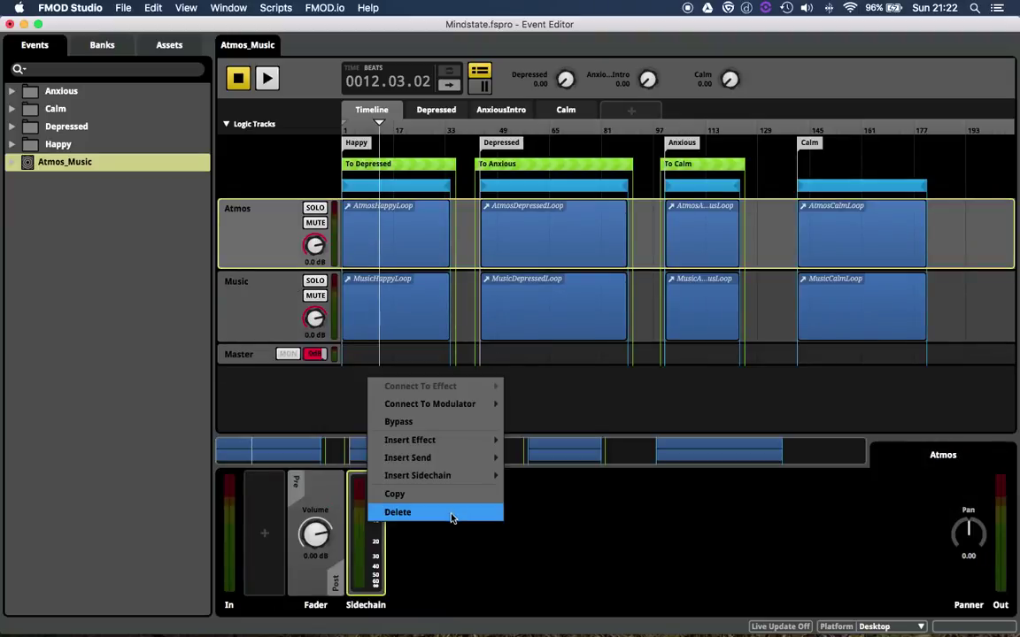
pyautogui.click(447, 517)
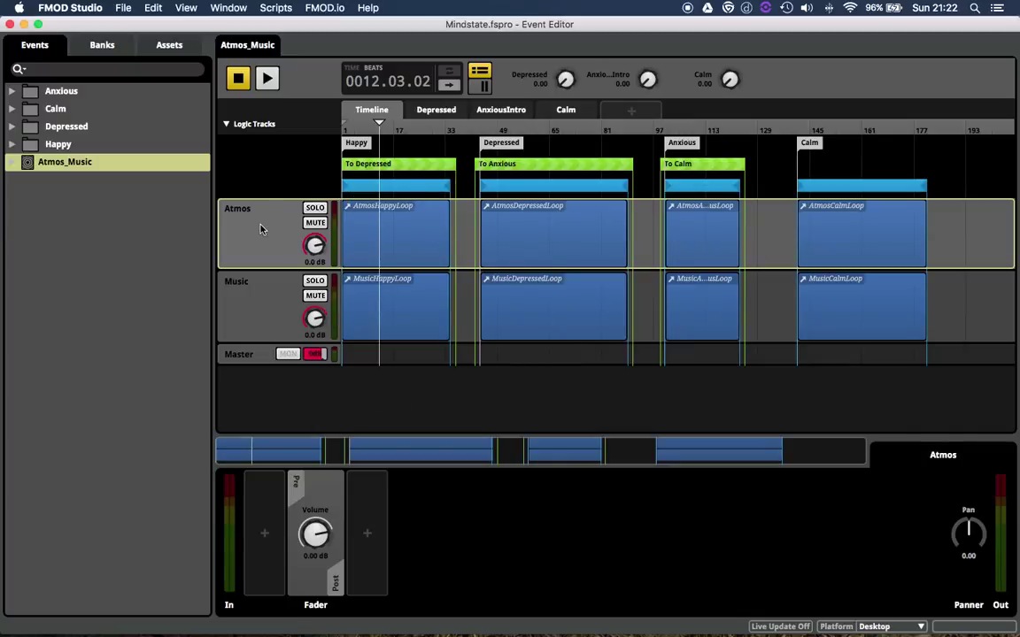
# - Add a new Sidechain in the Atmos track's empty deck slot
pyautogui.rightClick(385, 537)
pyautogui.moveTo(457, 577)
pyautogui.click(531, 577)
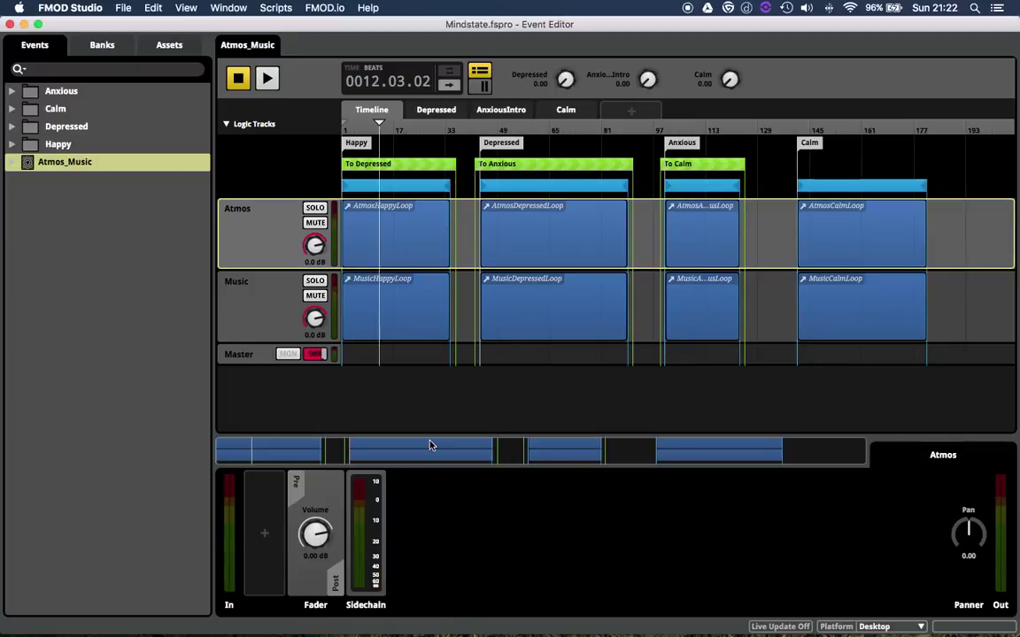
pyautogui.click(265, 298)
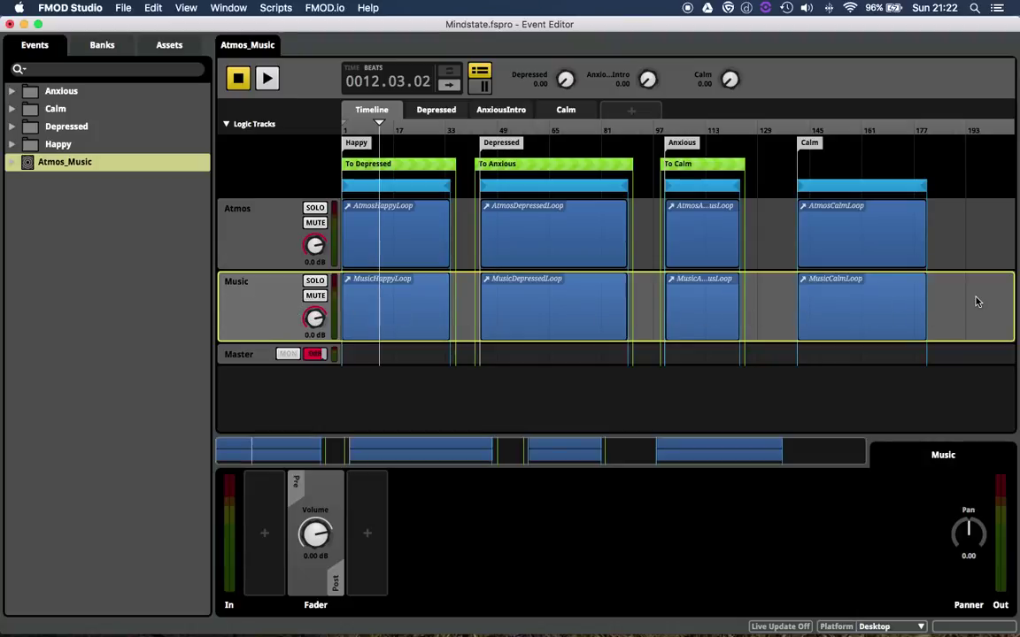
# - Insert an FMOD Compressor after the Music track's Fader
pyautogui.click(397, 307)
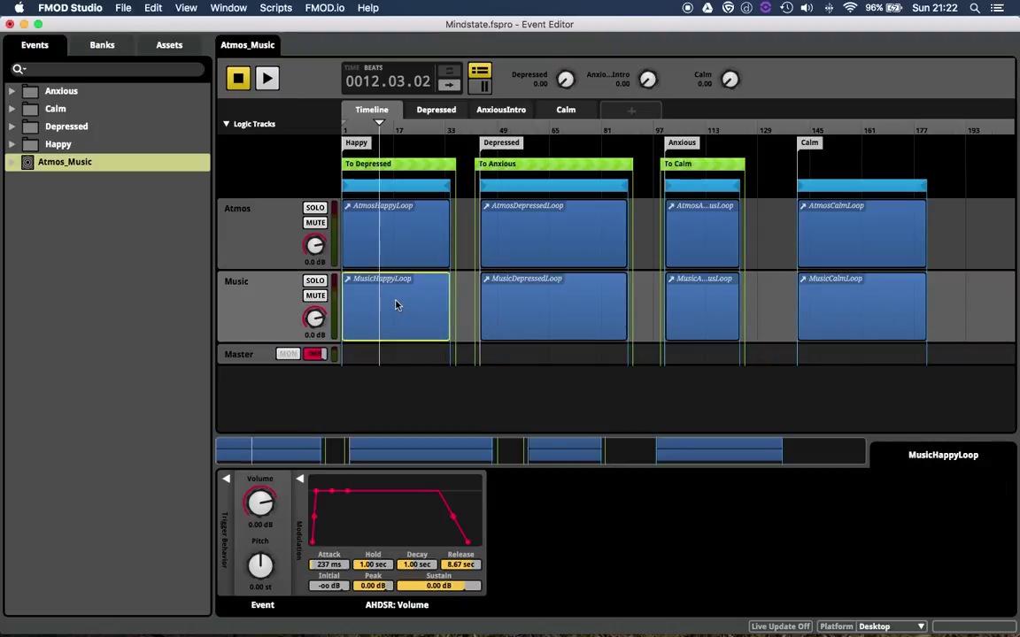
pyautogui.click(274, 314)
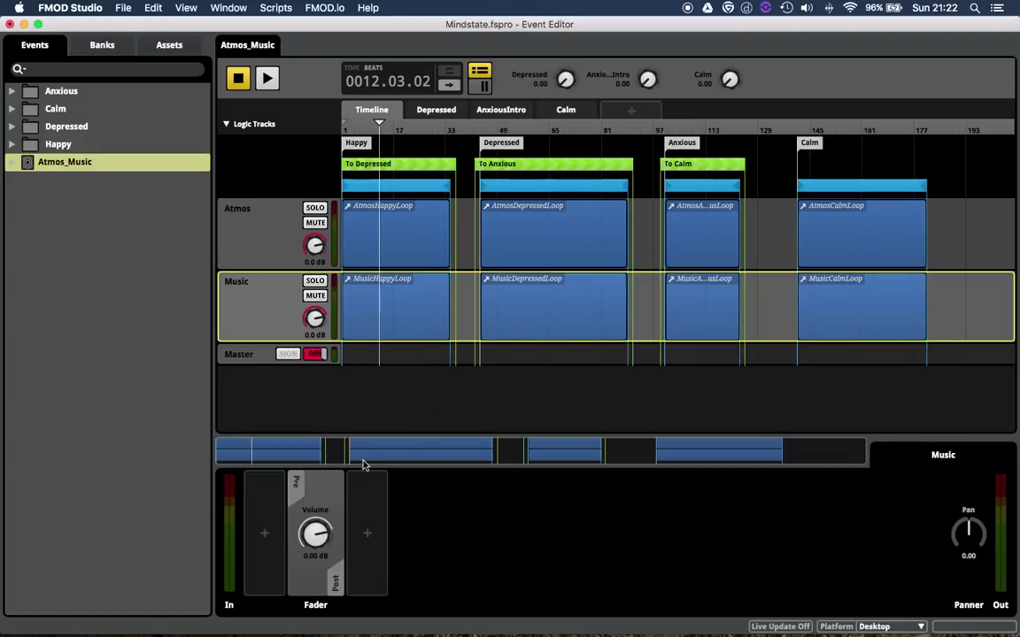
pyautogui.click(268, 229)
pyautogui.click(266, 300)
pyautogui.rightClick(363, 529)
pyautogui.moveTo(426, 535)
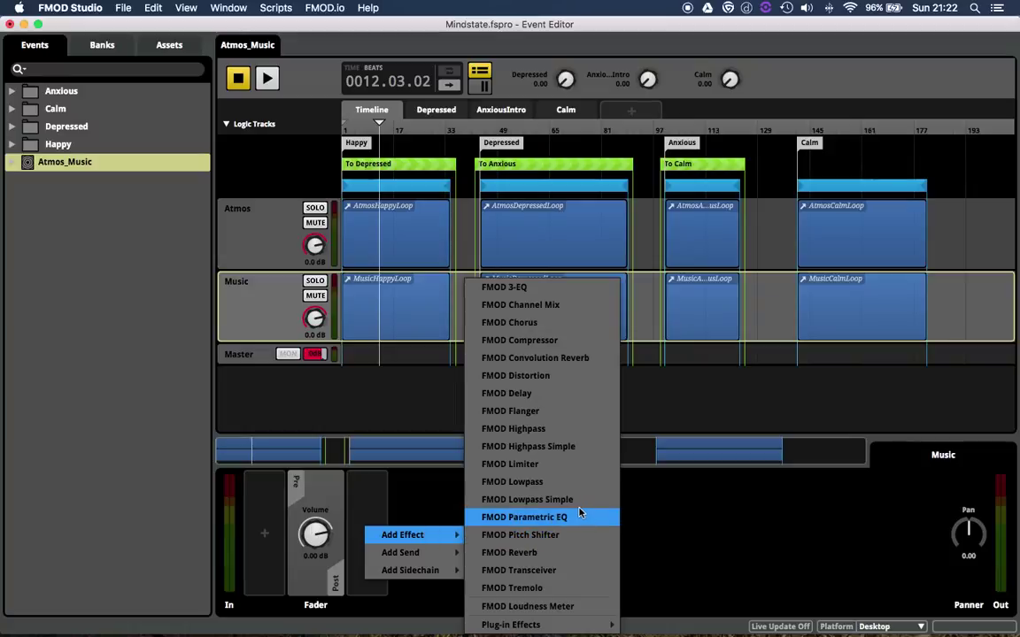
pyautogui.click(535, 341)
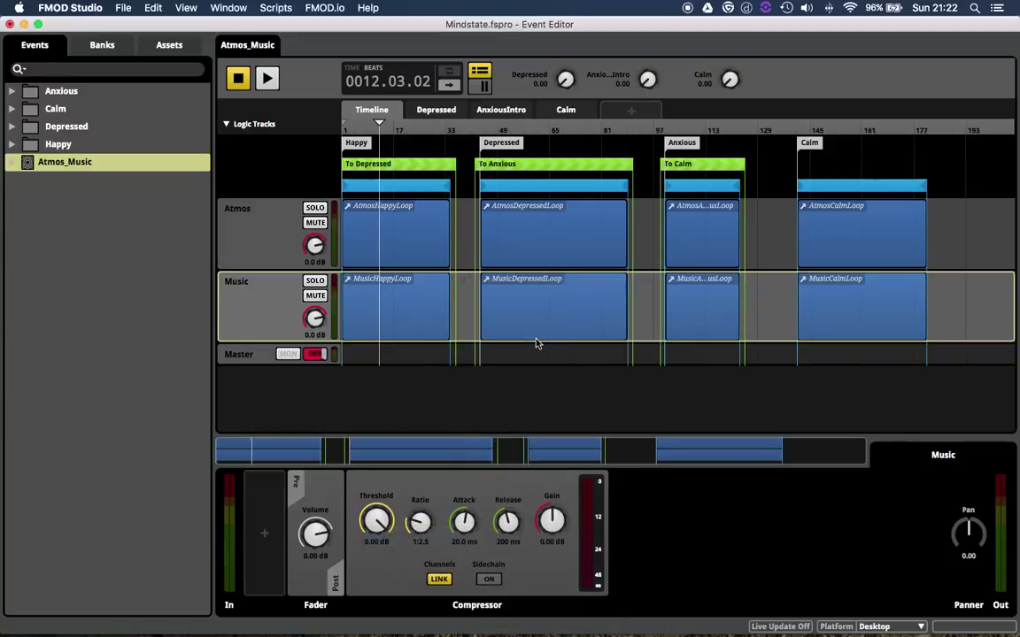
pyautogui.click(479, 87)
pyautogui.click(951, 346)
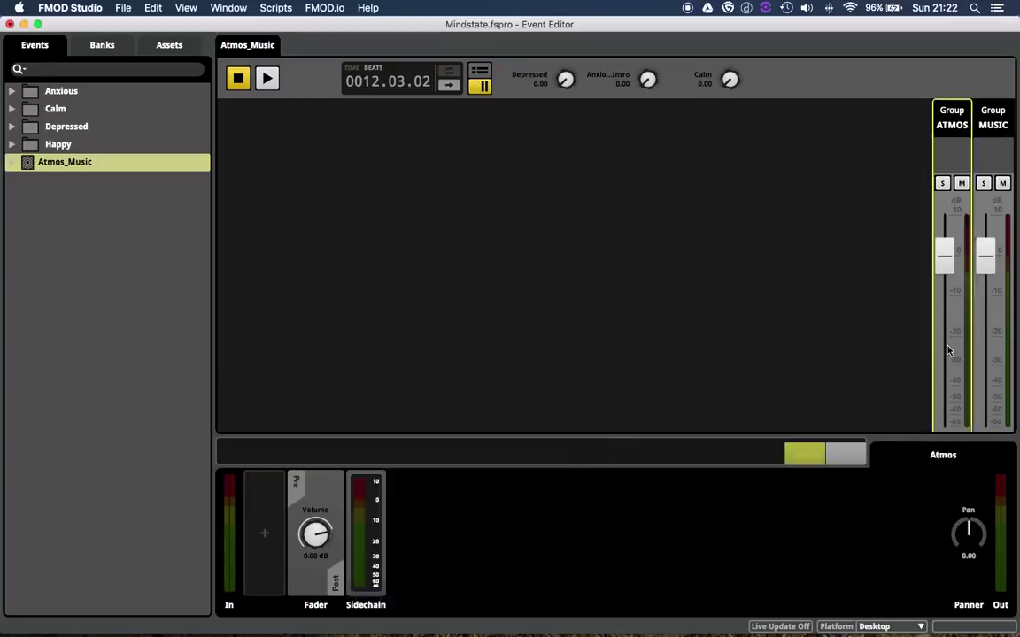
pyautogui.click(992, 336)
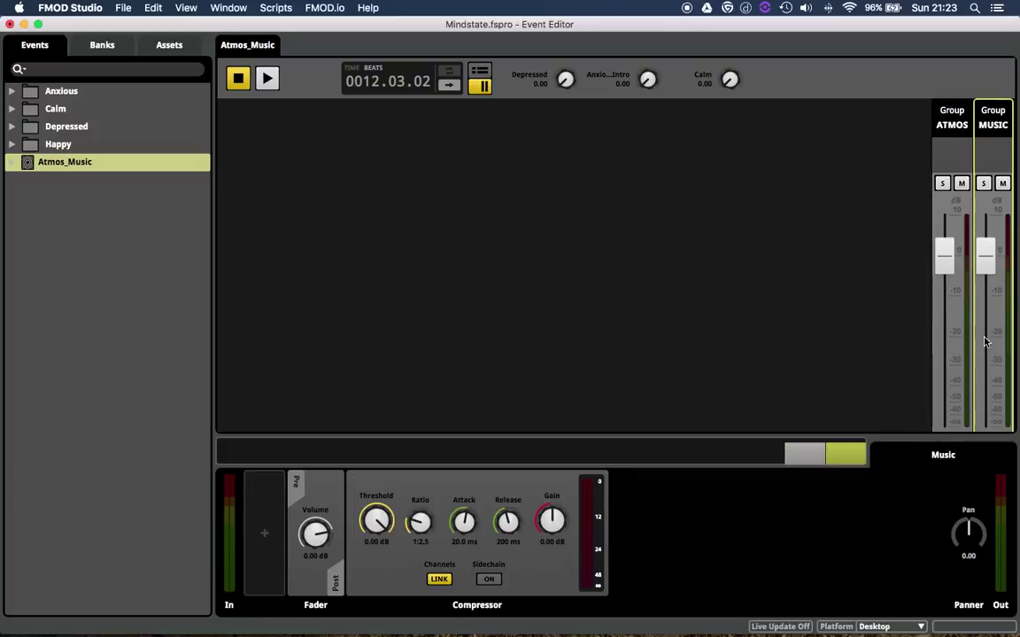
pyautogui.click(479, 72)
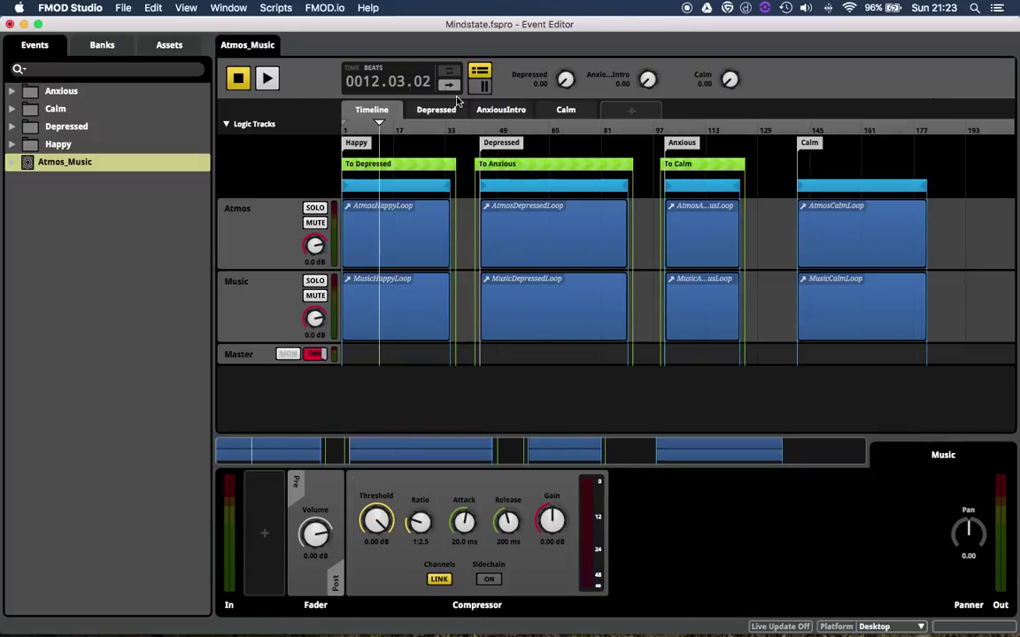
pyautogui.click(481, 87)
pyautogui.click(956, 329)
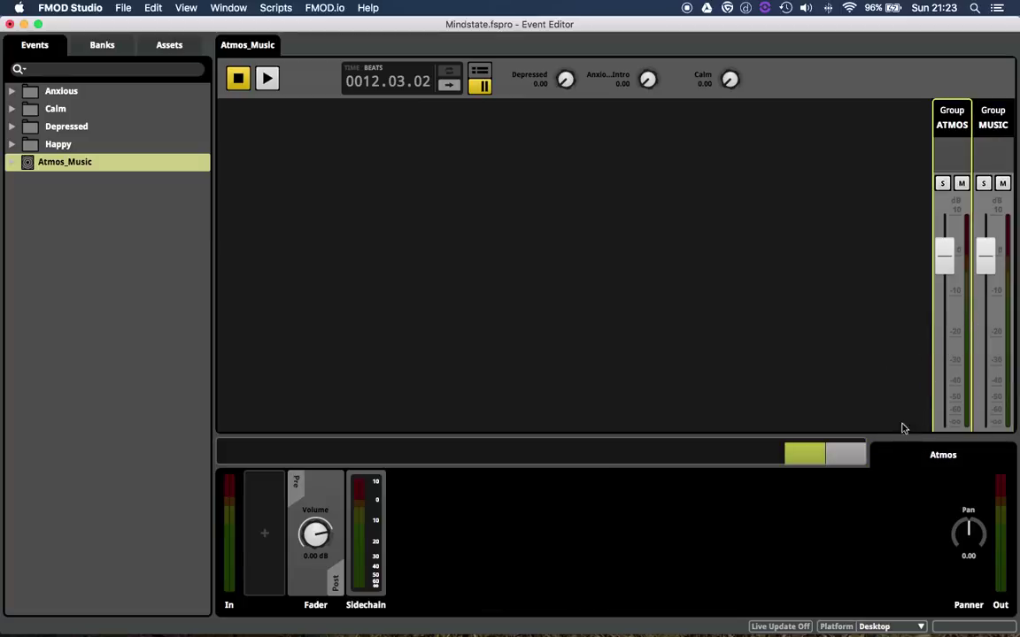
pyautogui.click(992, 358)
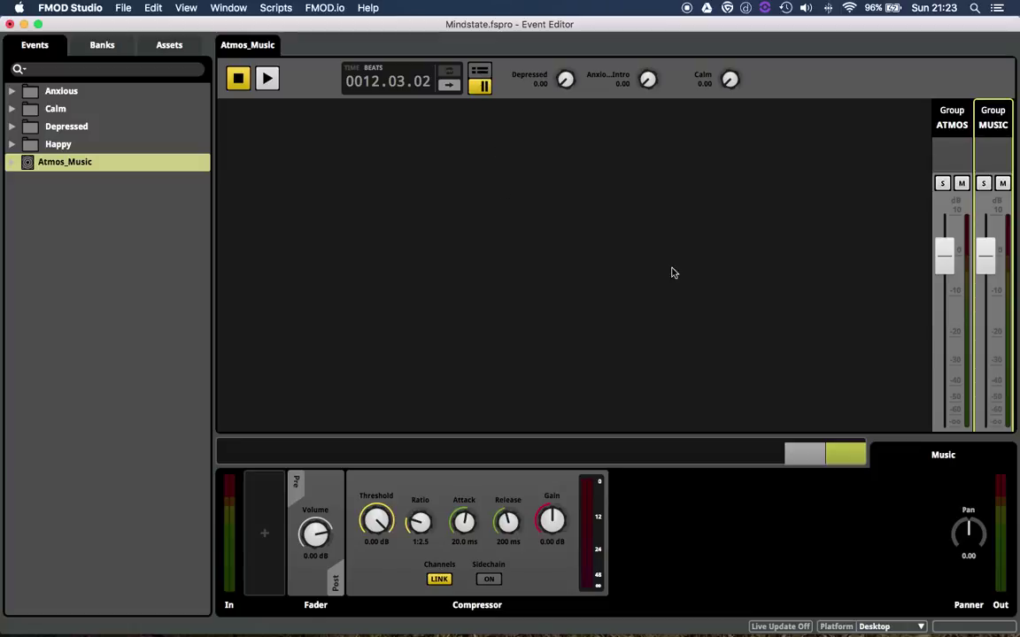
pyautogui.click(479, 72)
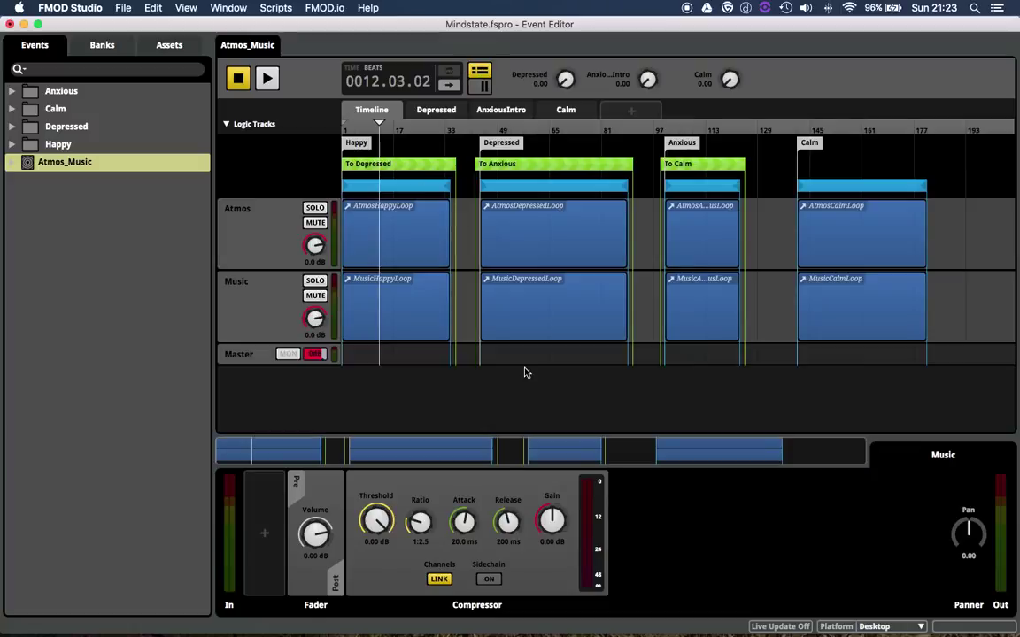
# - Route the Atmos track's sidechain into the Compressor on 'Music'
pyautogui.rightClick(522, 562)
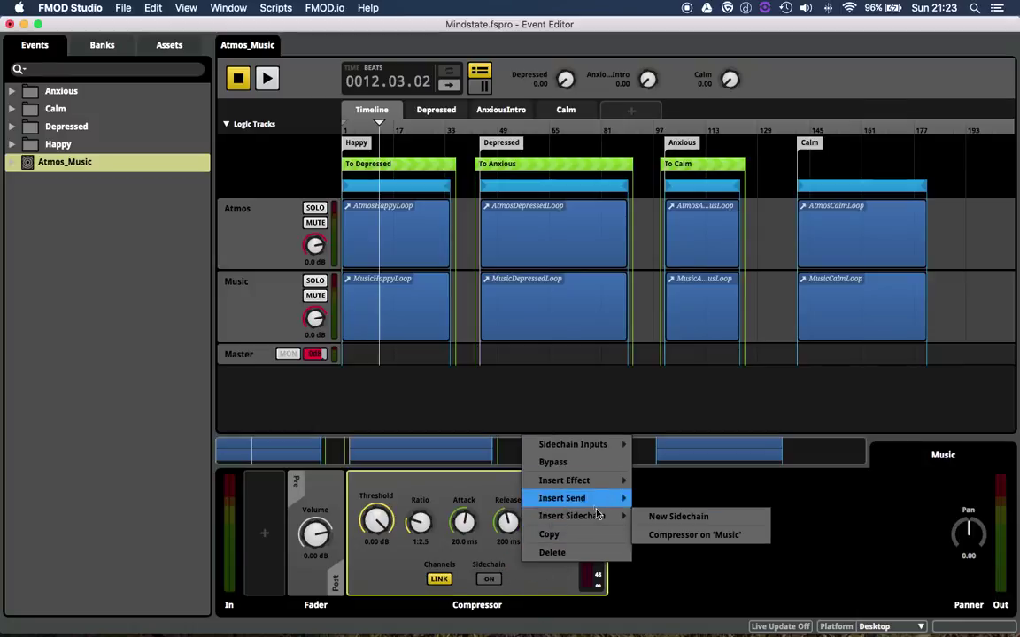
pyautogui.click(535, 595)
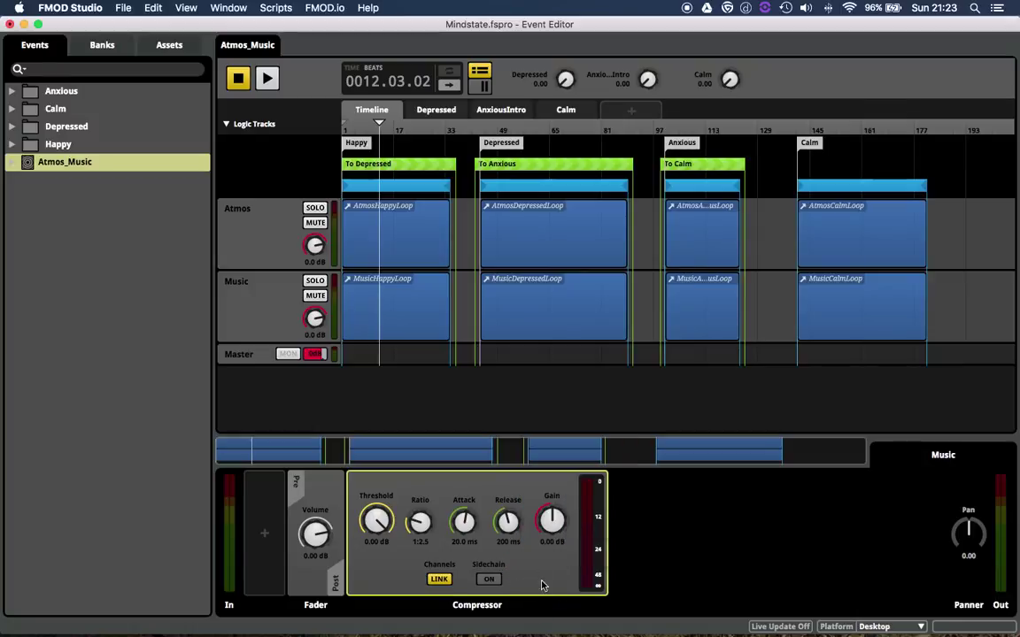
pyautogui.rightClick(538, 568)
pyautogui.moveTo(602, 520)
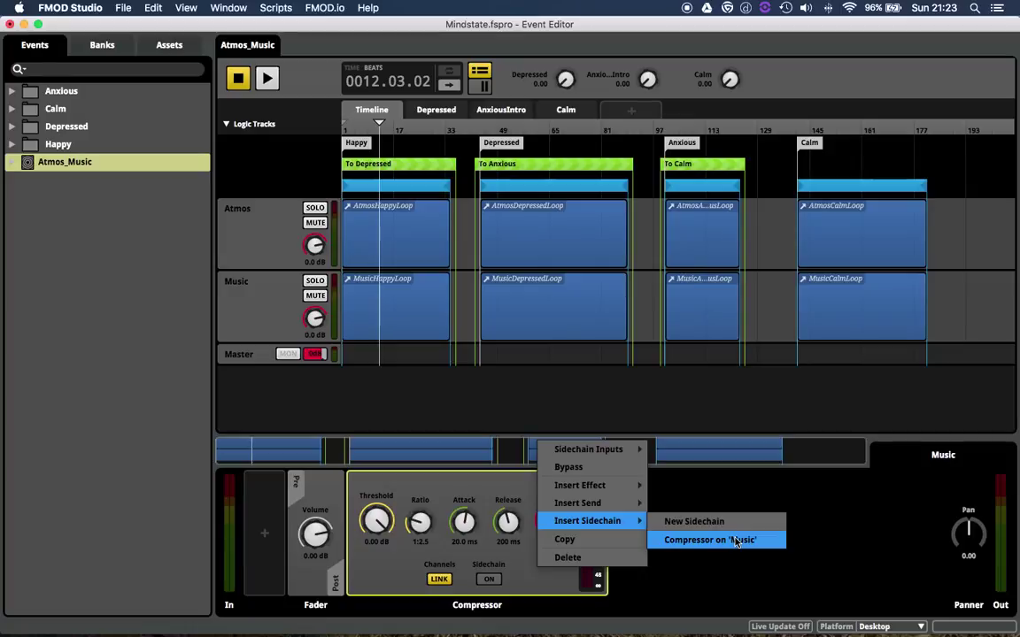
pyautogui.click(561, 582)
pyautogui.click(267, 247)
pyautogui.rightClick(361, 522)
pyautogui.moveTo(428, 481)
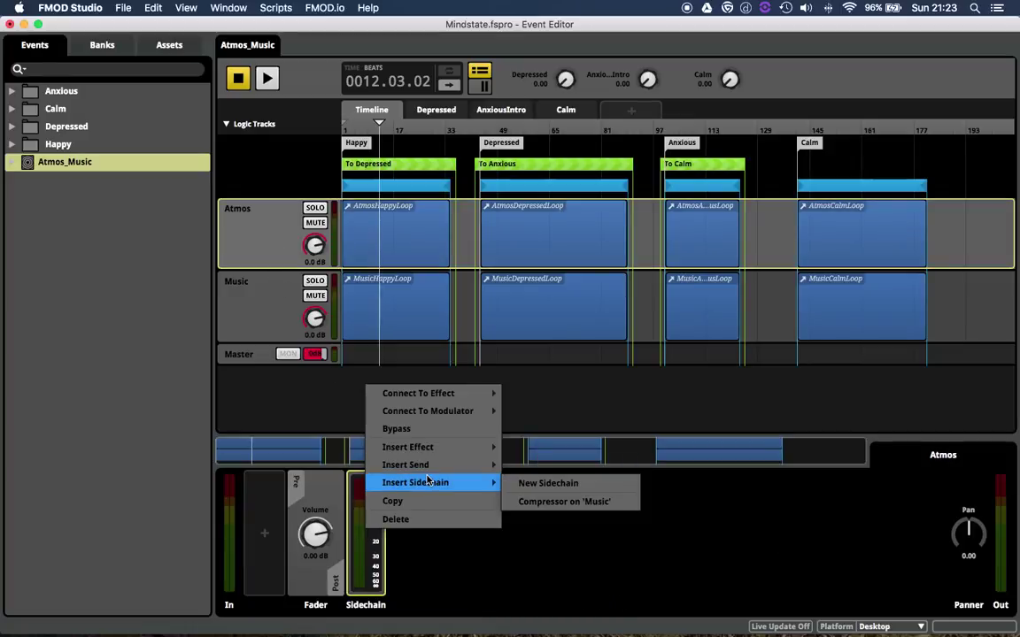
pyautogui.click(378, 559)
pyautogui.rightClick(372, 533)
pyautogui.moveTo(462, 501)
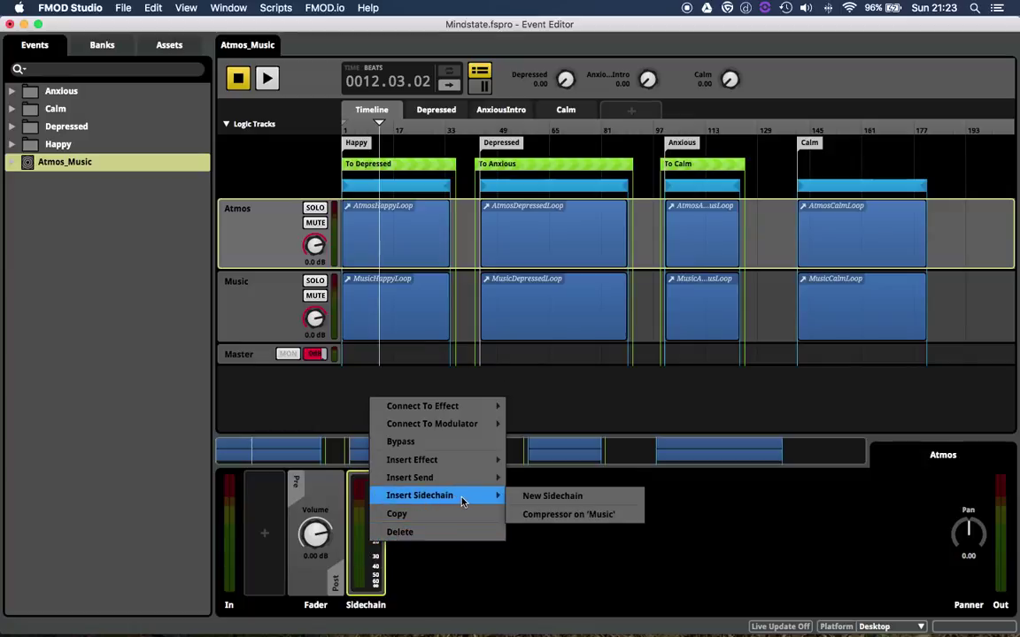
pyautogui.click(568, 517)
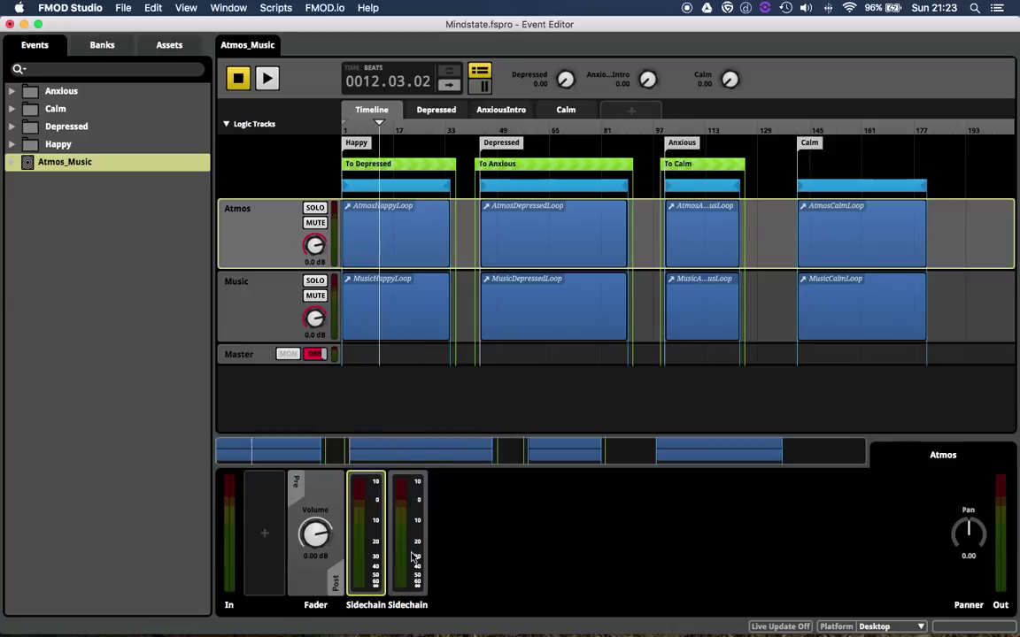
# - Delete the duplicate and old Atmos sidechains, leaving one feeding the Music compressor
pyautogui.rightClick(373, 540)
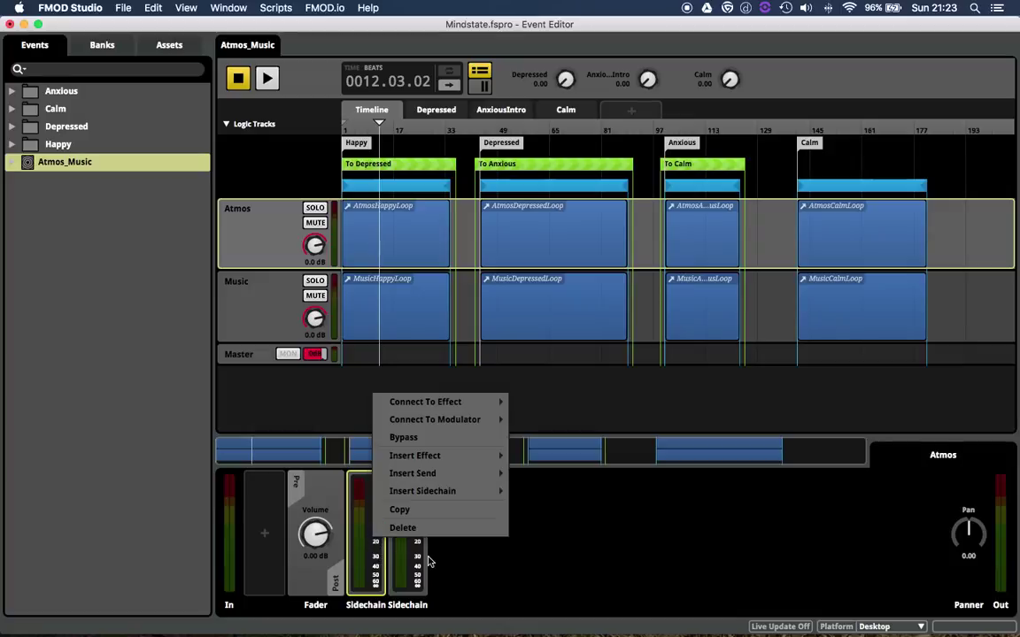
pyautogui.click(422, 528)
pyautogui.rightClick(367, 528)
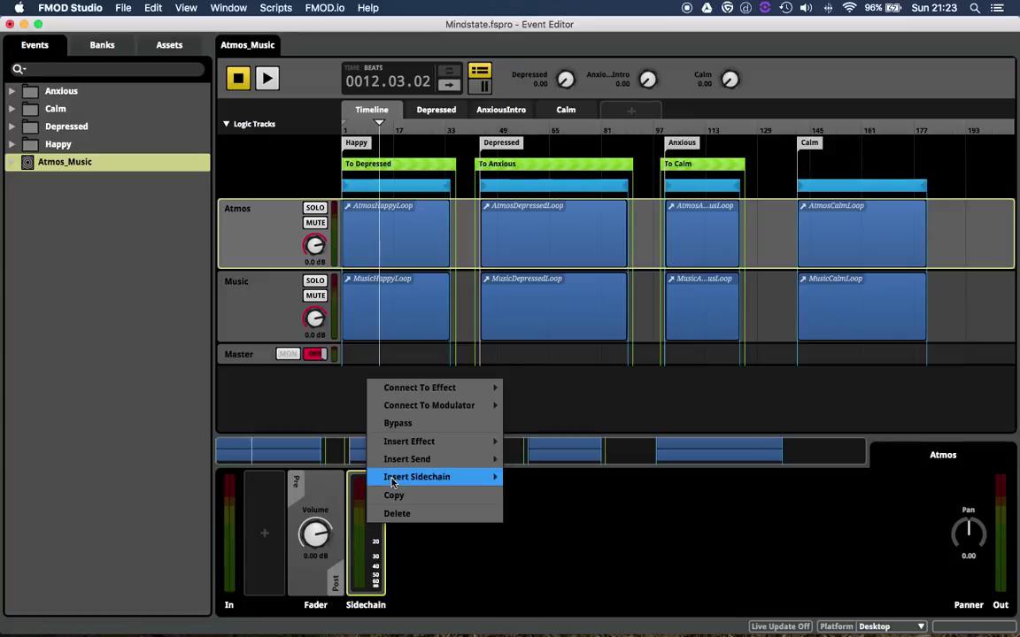
pyautogui.moveTo(410, 474)
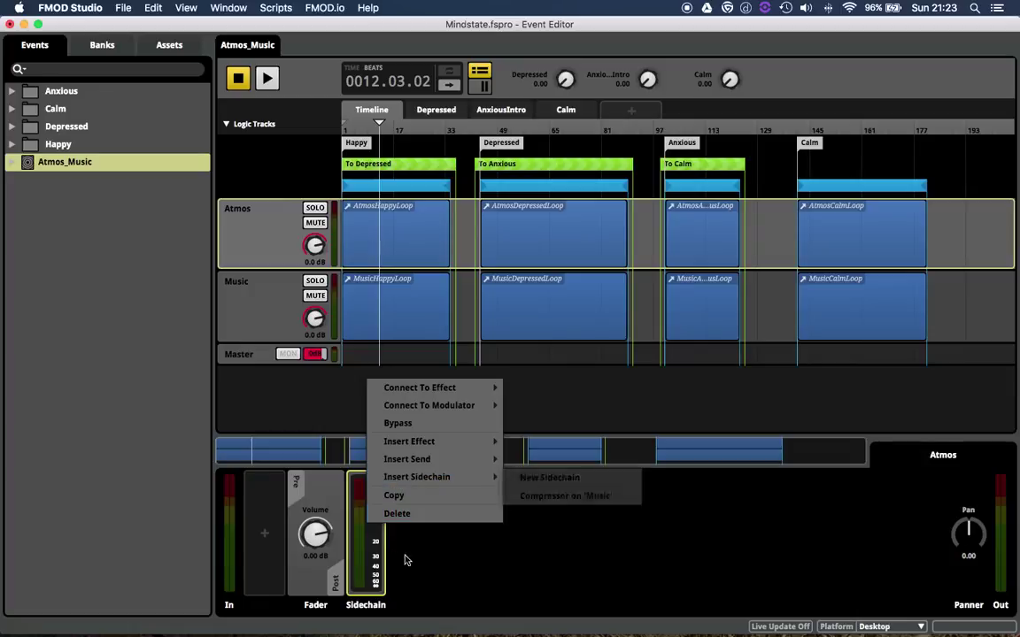
pyautogui.rightClick(366, 527)
pyautogui.click(402, 523)
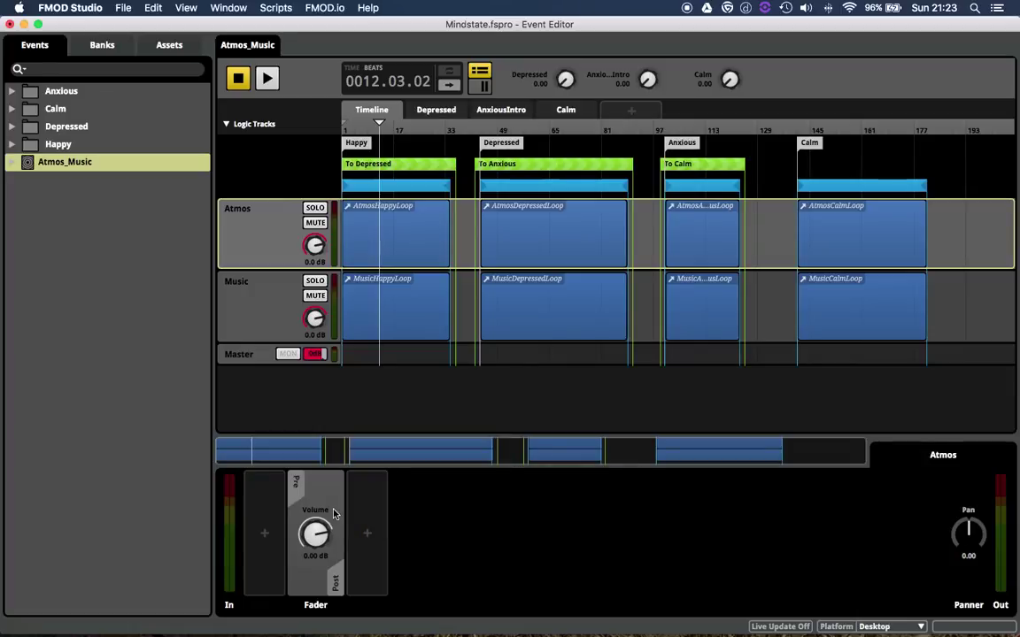
pyautogui.rightClick(368, 512)
pyautogui.moveTo(428, 557)
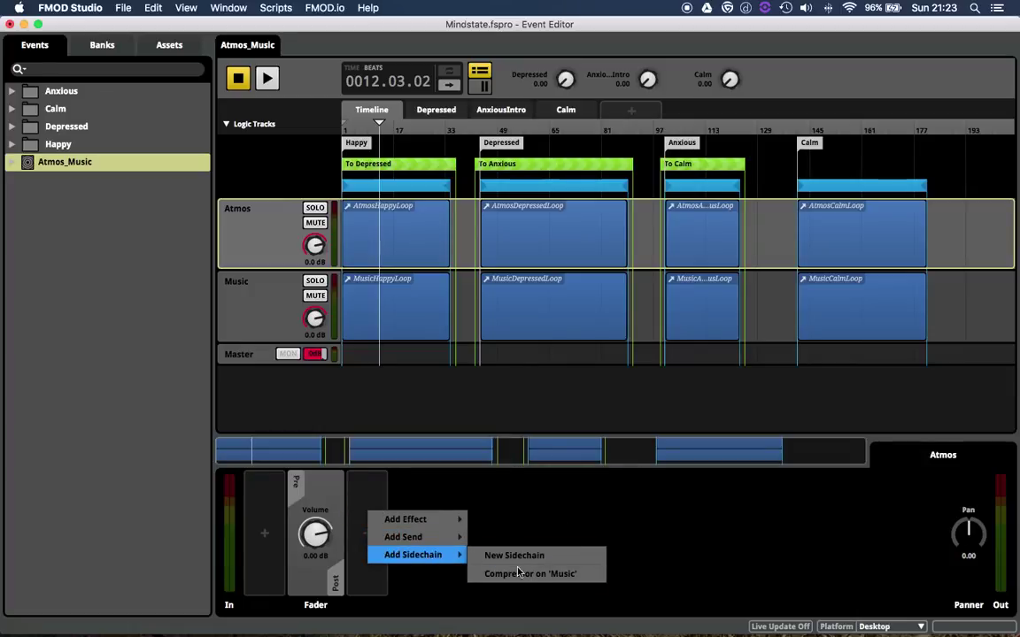
pyautogui.click(535, 575)
# - Give the Music Compressor a 1:4.5 ratio, 0.50 ms attack, 62.0 ms release, sidechain ON
pyautogui.click(268, 318)
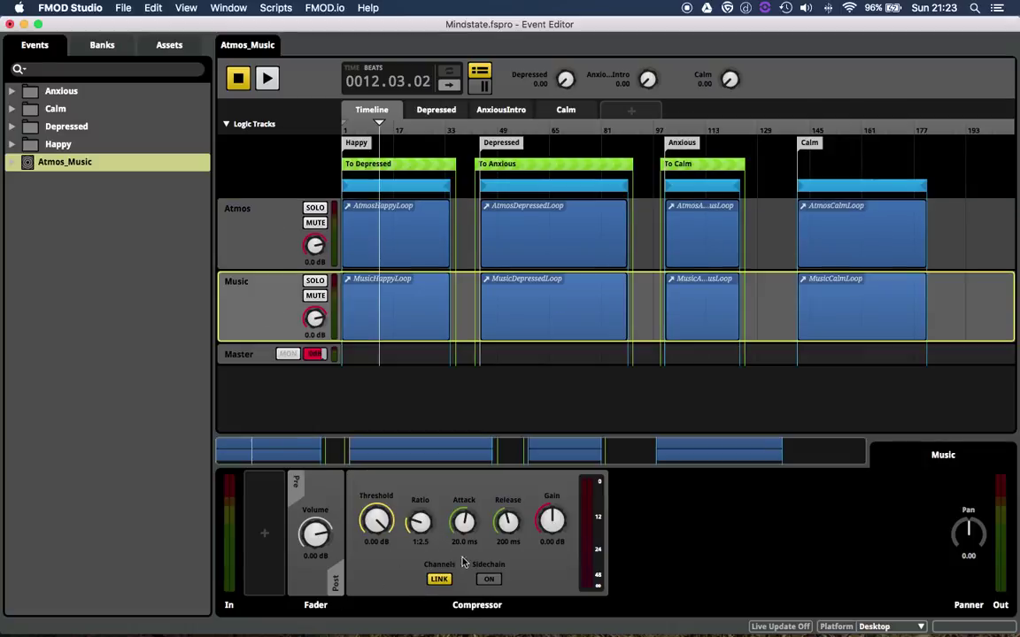
pyautogui.moveTo(424, 532); pyautogui.dragTo(424, 483)
pyautogui.moveTo(424, 523); pyautogui.dragTo(467, 517)
pyautogui.moveTo(509, 520)
pyautogui.mouseDown()
pyautogui.moveTo(509, 531)
pyautogui.moveTo(514, 523)
pyautogui.mouseUp()
pyautogui.click(486, 582)
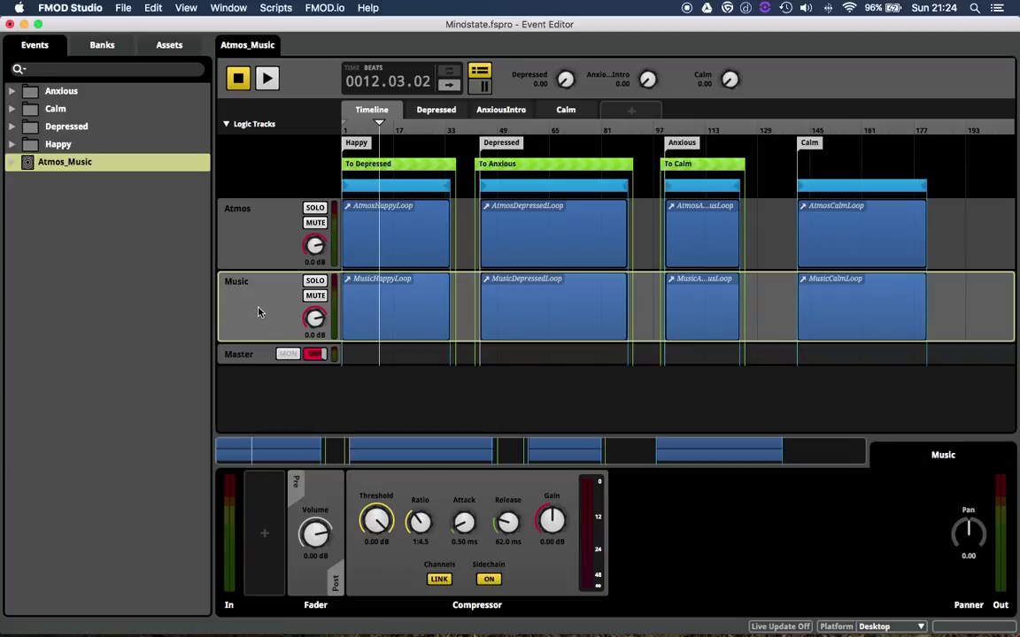
# - Play Atmos_Music, bring the Music compressor threshold down to -37.5 dB, then stop
pyautogui.press('space')
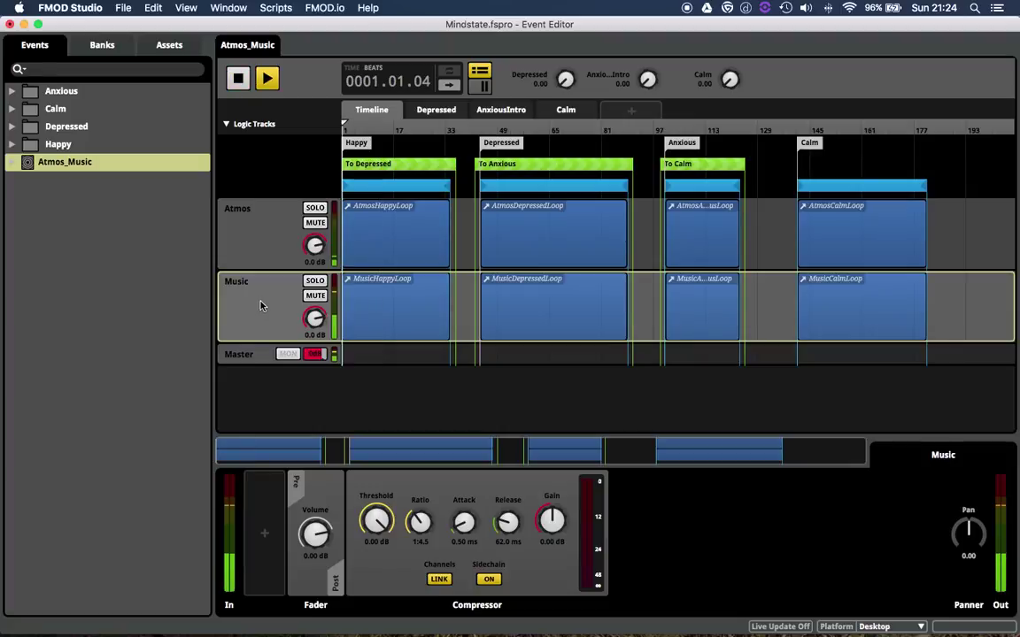
pyautogui.moveTo(376, 521); pyautogui.dragTo(383, 546)
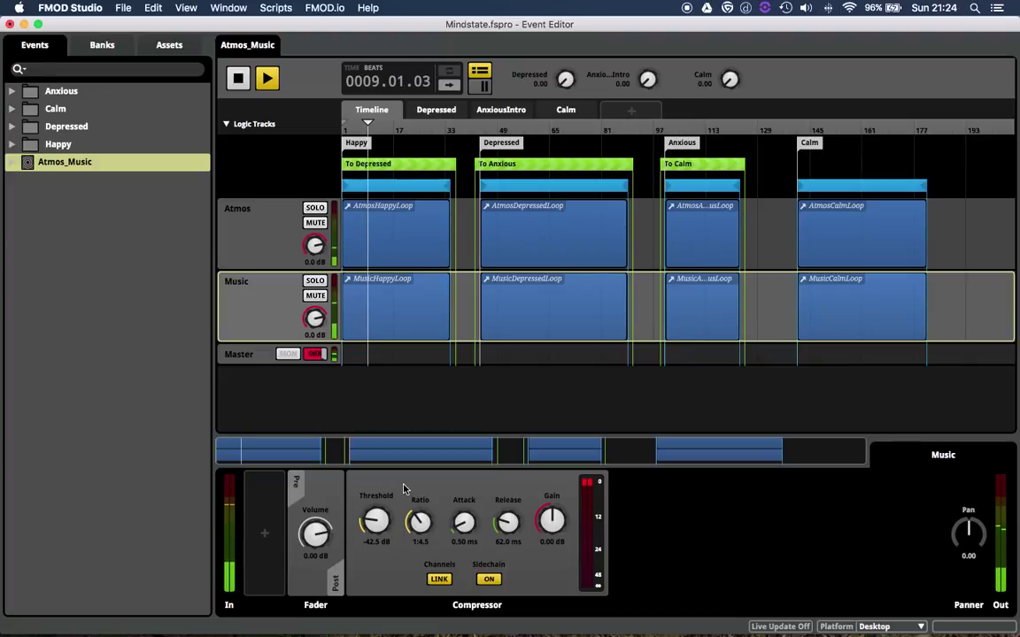
pyautogui.moveTo(375, 524); pyautogui.dragTo(372, 524)
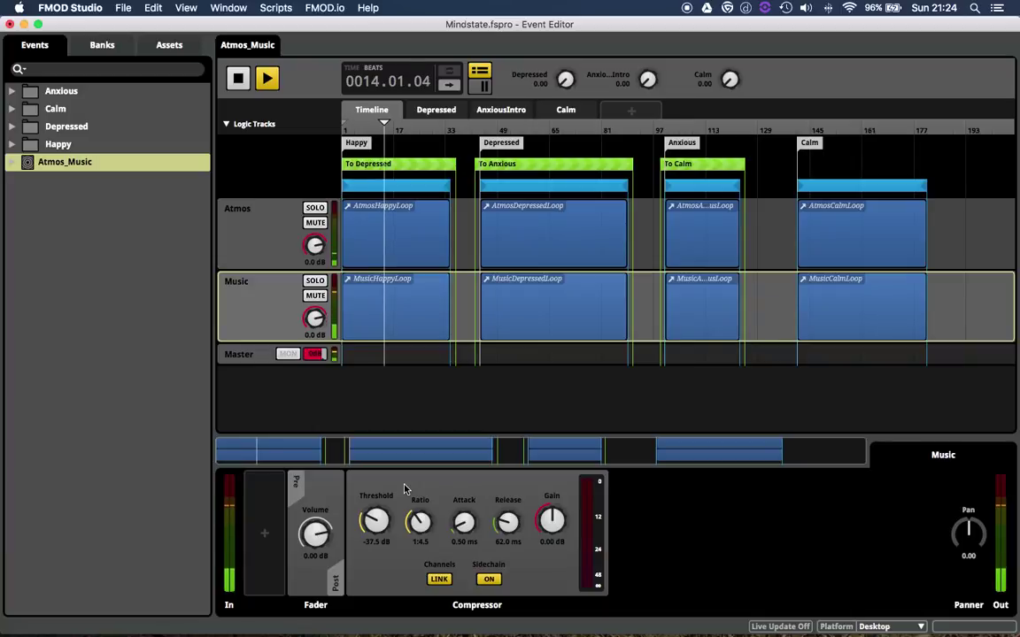
pyautogui.press('space')
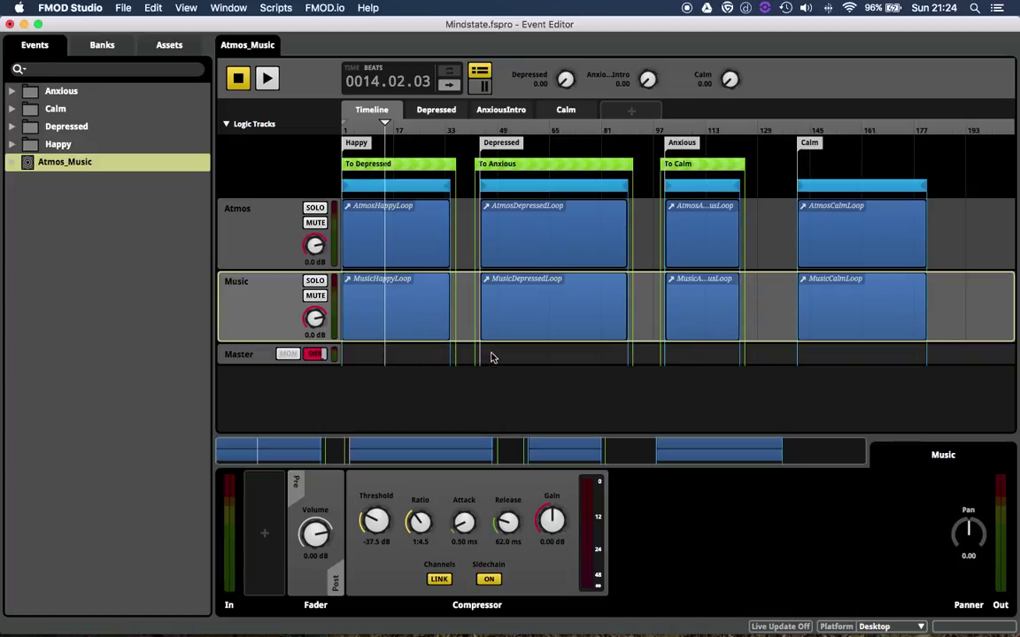
# - Delete the Compressor effect from the Music track
pyautogui.click(348, 315)
pyautogui.click(243, 316)
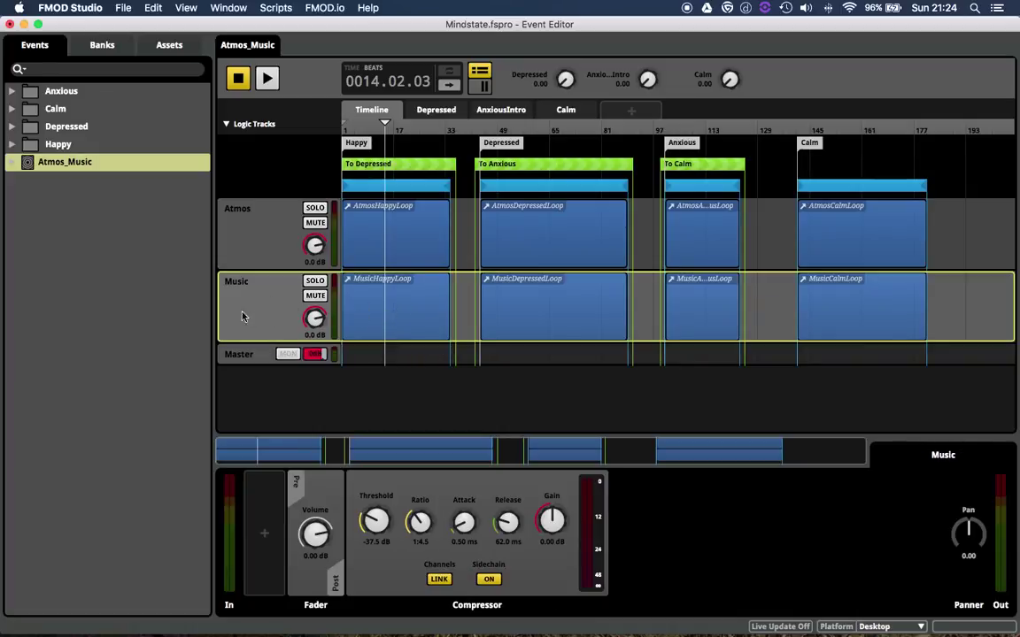
pyautogui.rightClick(489, 487)
pyautogui.click(513, 603)
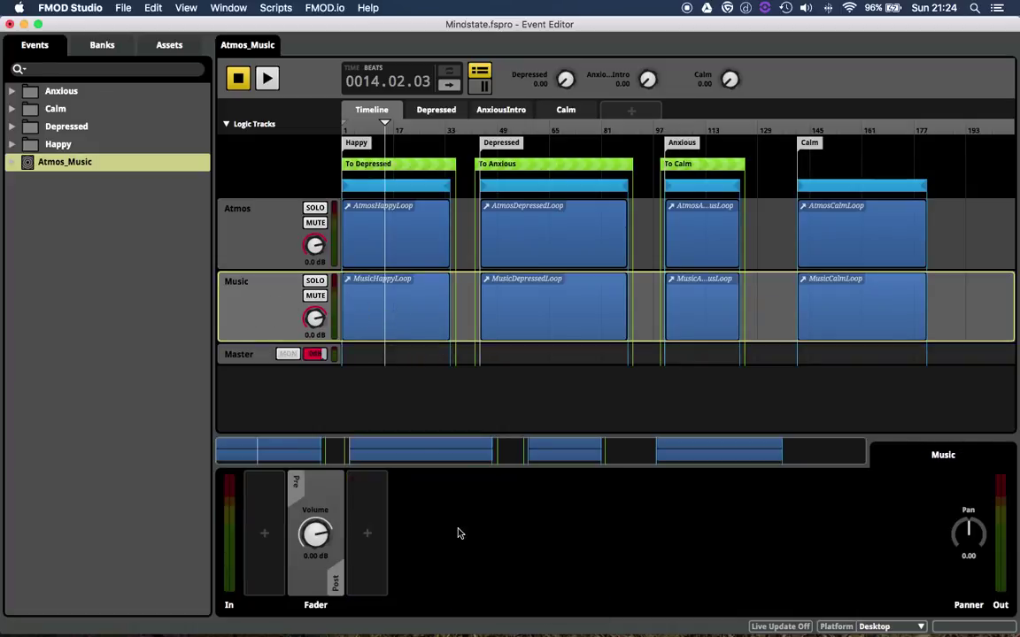
# - Delete the Sidechain from the Atmos track and switch to the Mixer
pyautogui.click(272, 239)
pyautogui.rightClick(372, 506)
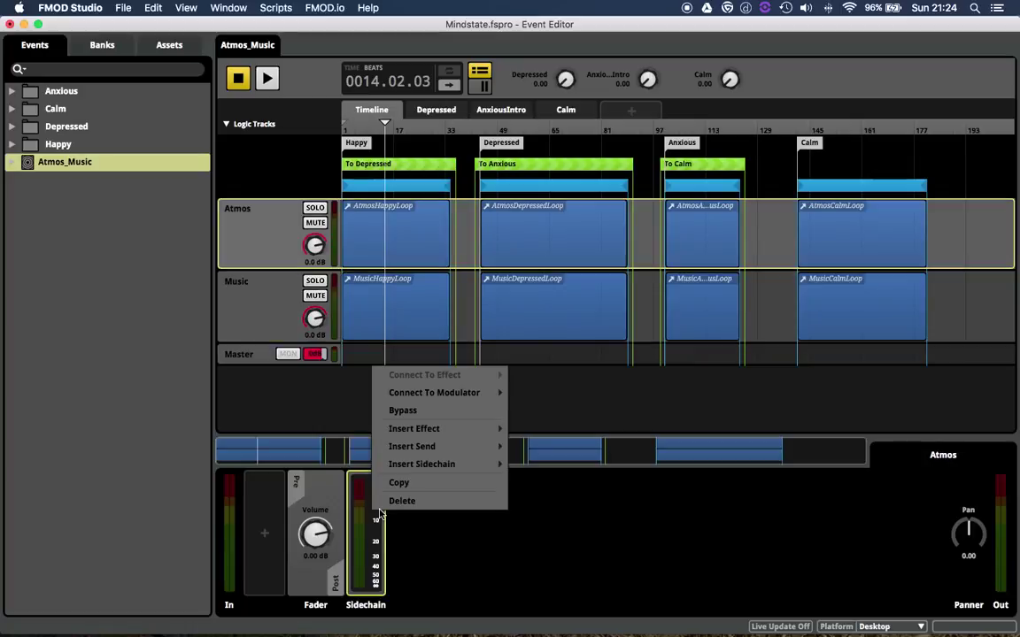
pyautogui.click(423, 505)
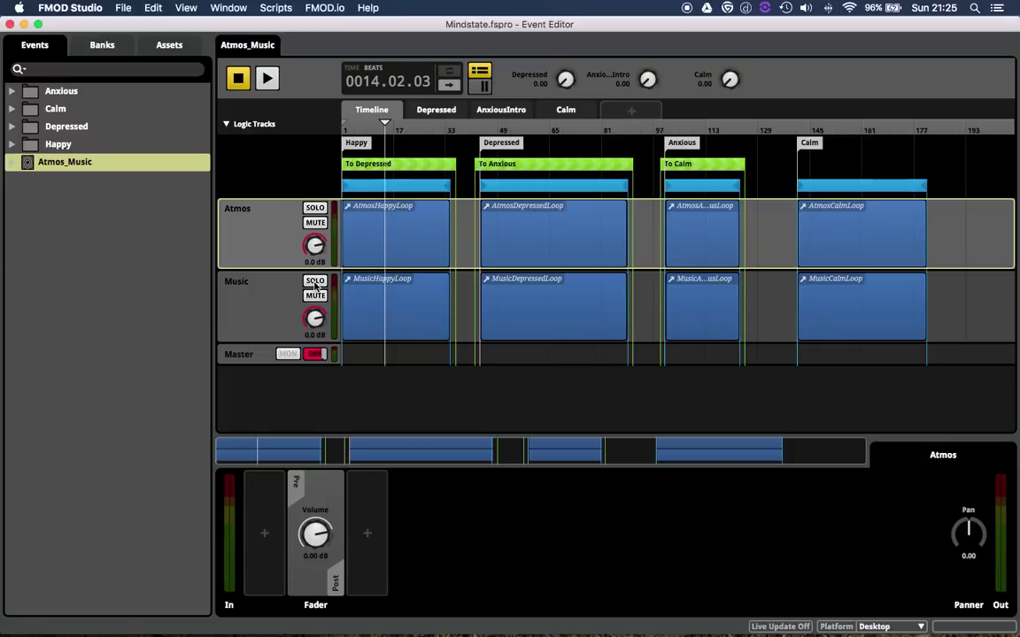
pyautogui.press('super+2')
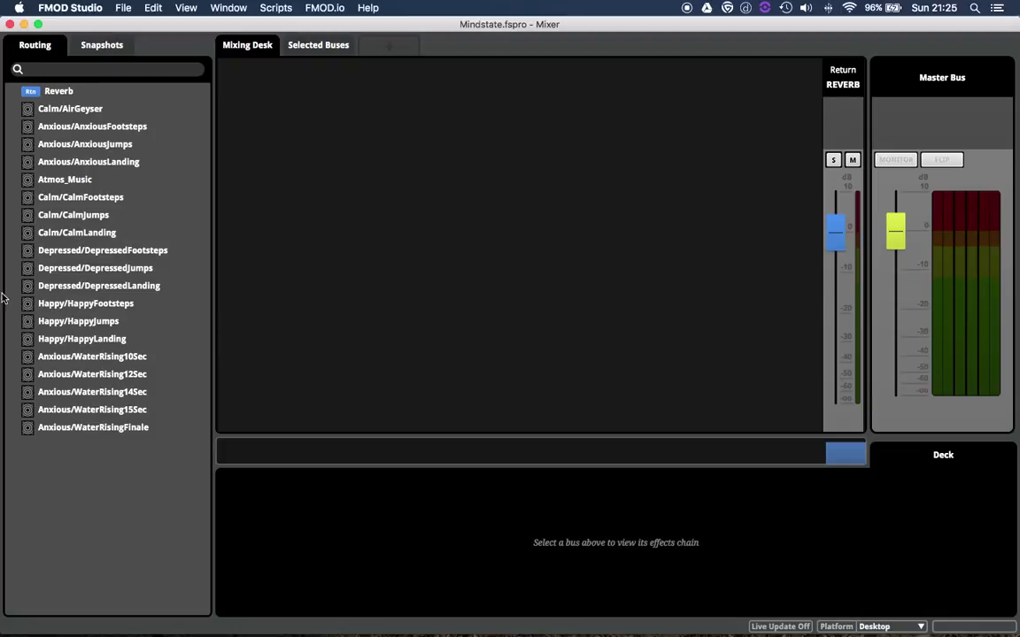
# - Reroute Anxious/WaterRising10Sec into a new group named Water
pyautogui.click(55, 180)
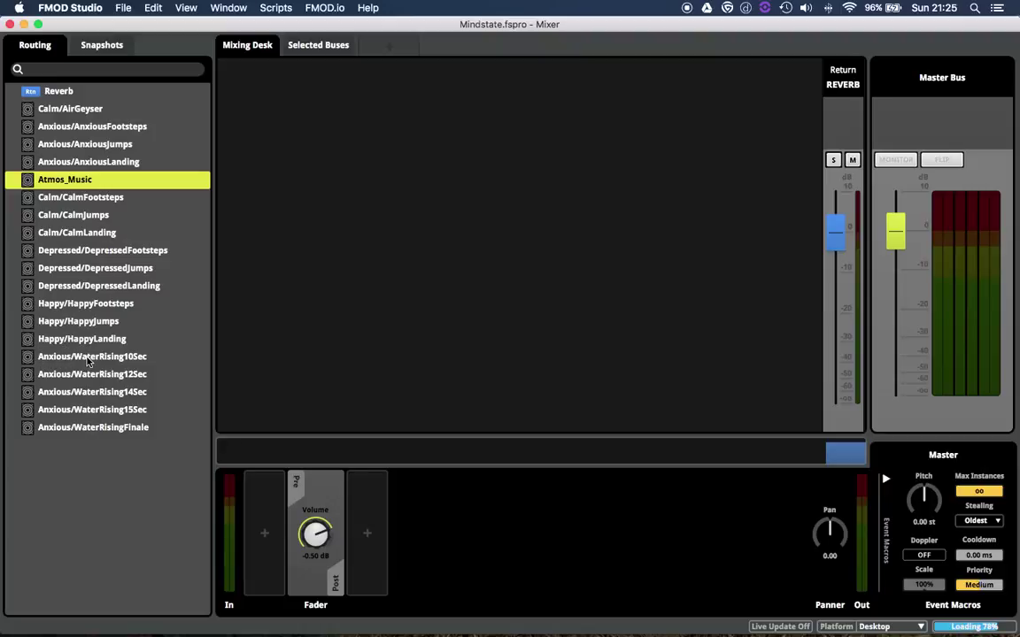
pyautogui.click(81, 357)
pyautogui.rightClick(81, 358)
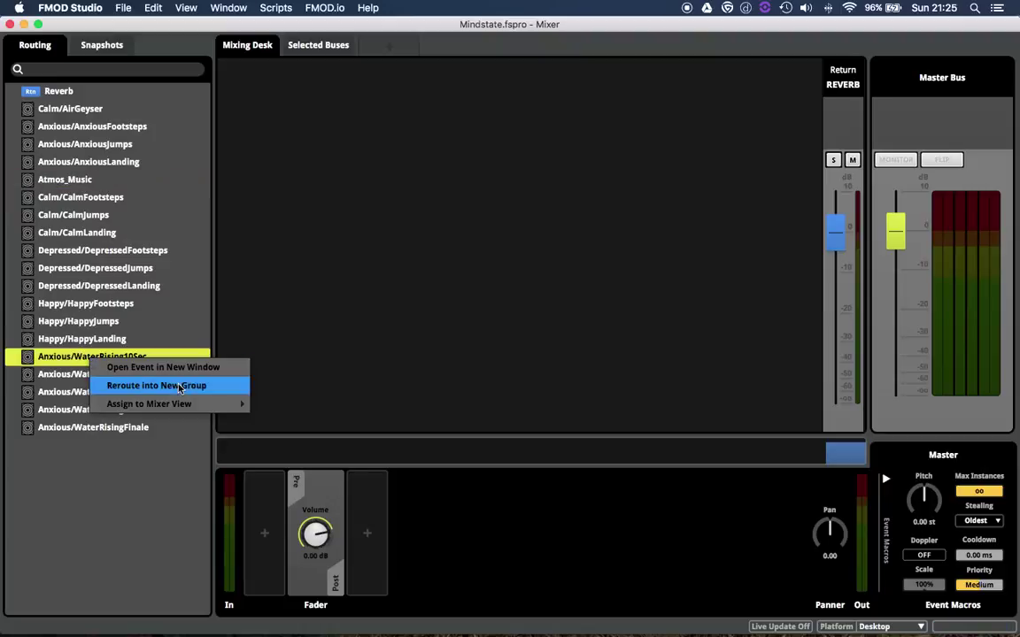
pyautogui.moveTo(160, 406)
pyautogui.click(162, 386)
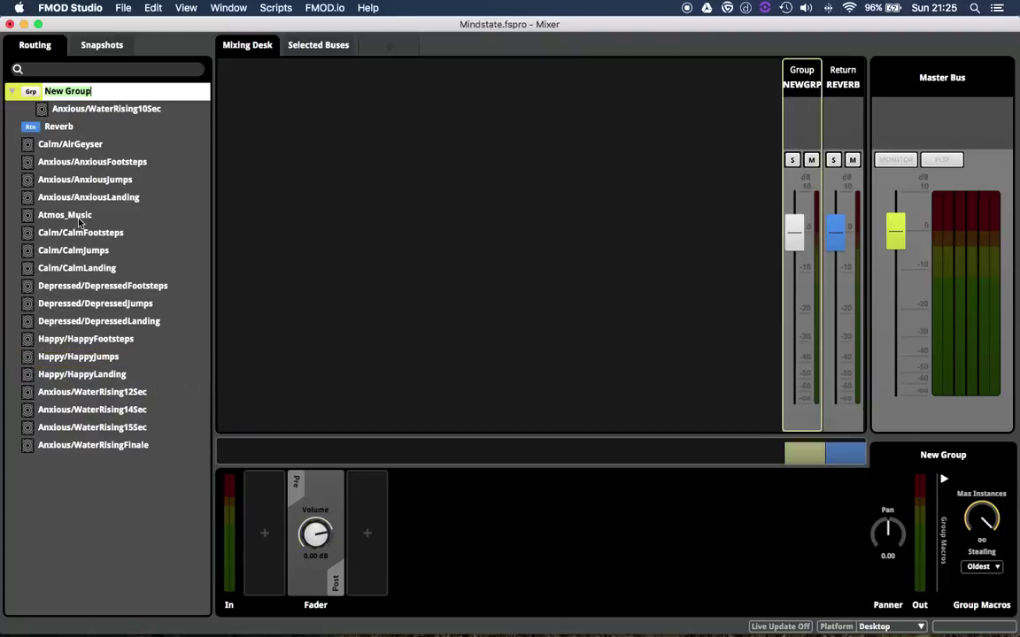
pyautogui.write('Water')
pyautogui.press('Return')
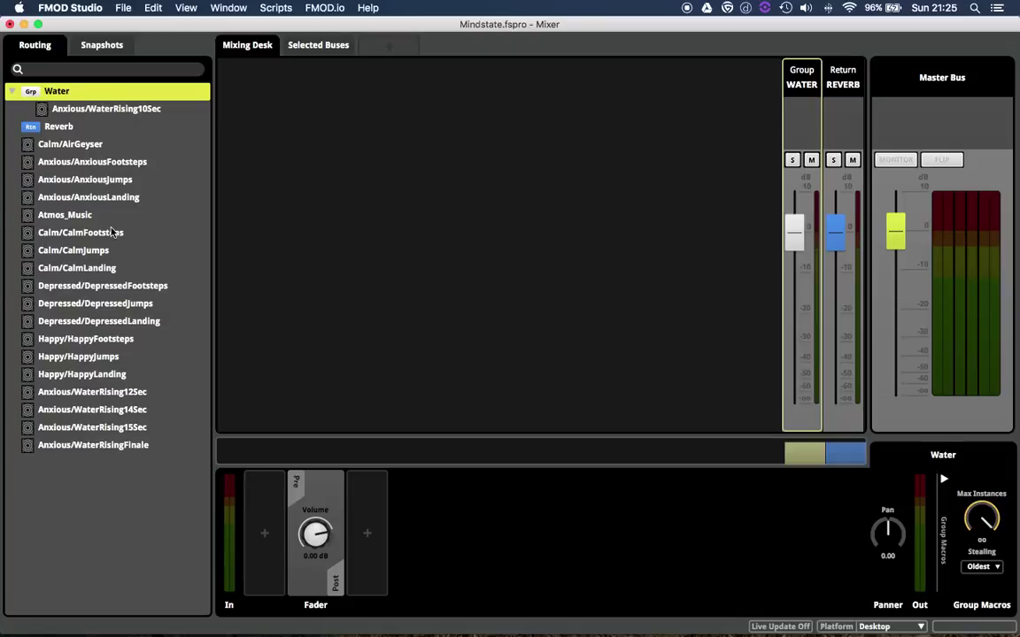
# - Reroute Atmos_Music into a new group named Music
pyautogui.rightClick(67, 216)
pyautogui.moveTo(133, 265)
pyautogui.click(137, 244)
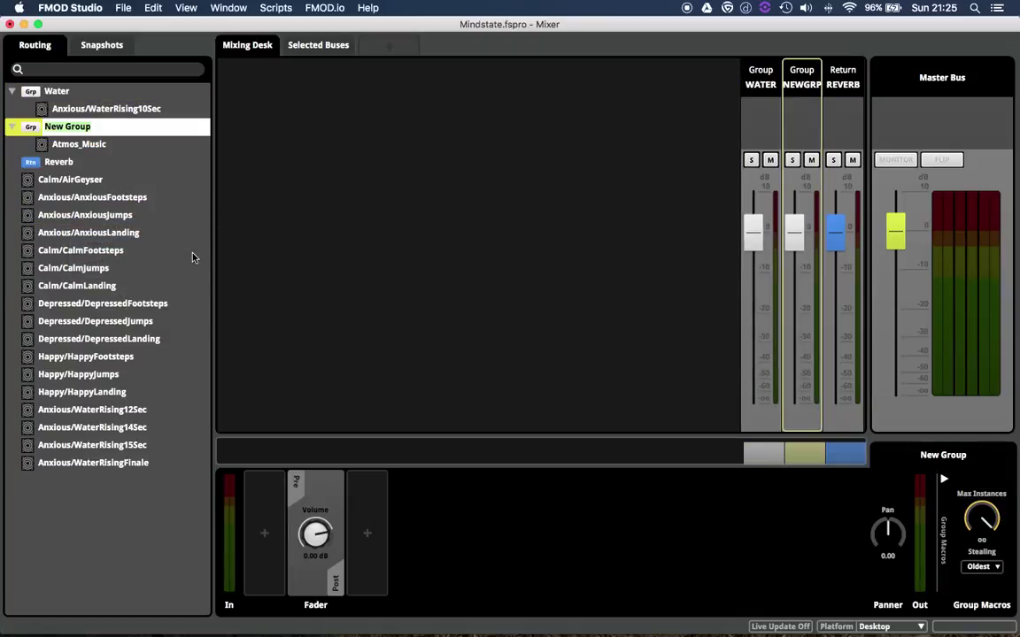
pyautogui.write('Music')
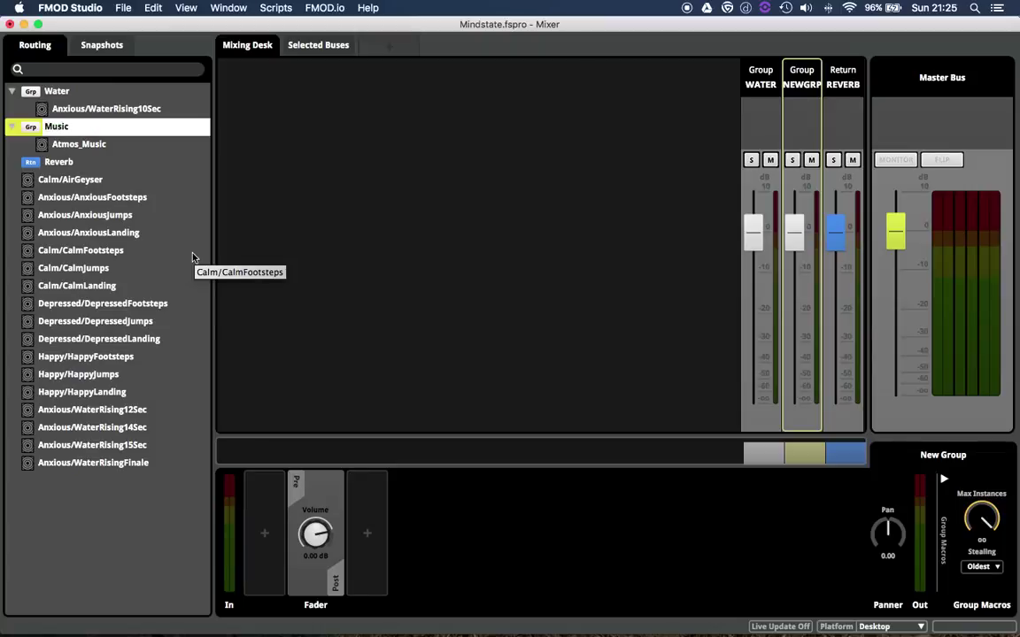
pyautogui.press('Return')
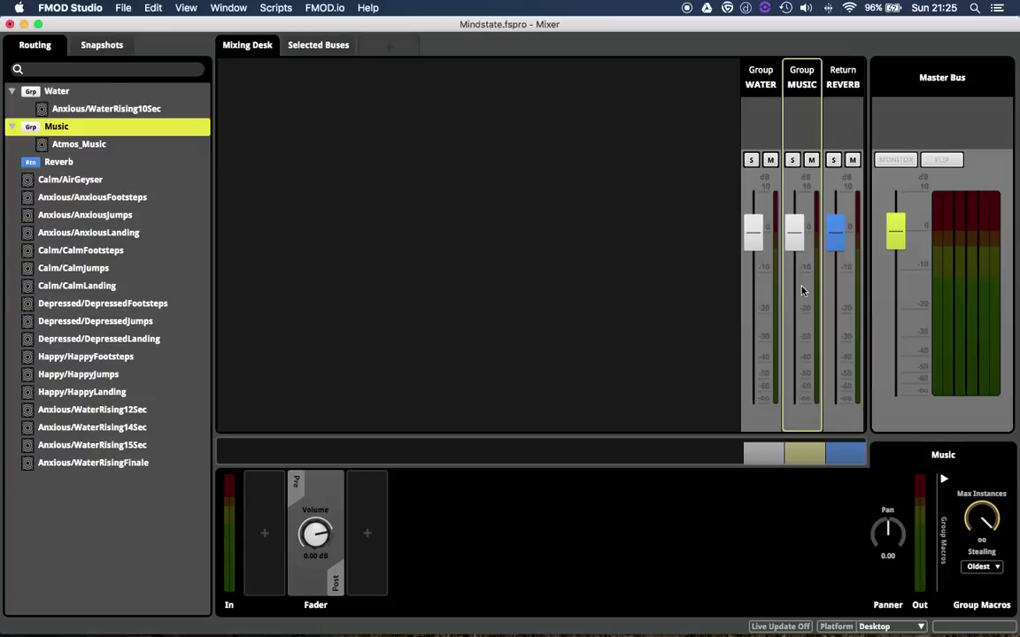
# - Add an FMOD Compressor to the Music group bus, then select the Water group
pyautogui.rightClick(368, 521)
pyautogui.moveTo(420, 550)
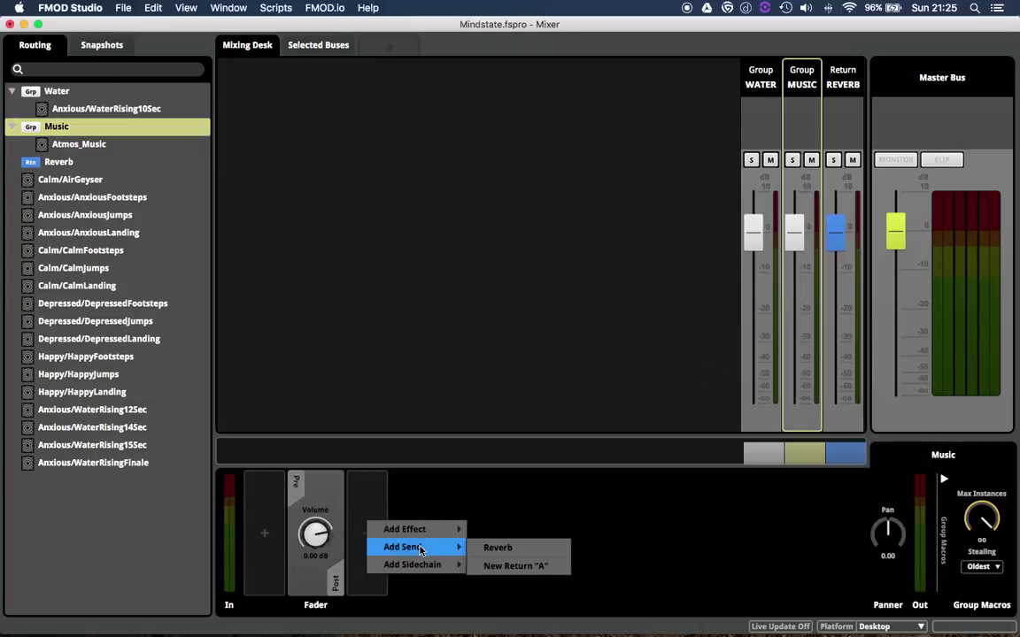
pyautogui.moveTo(415, 529)
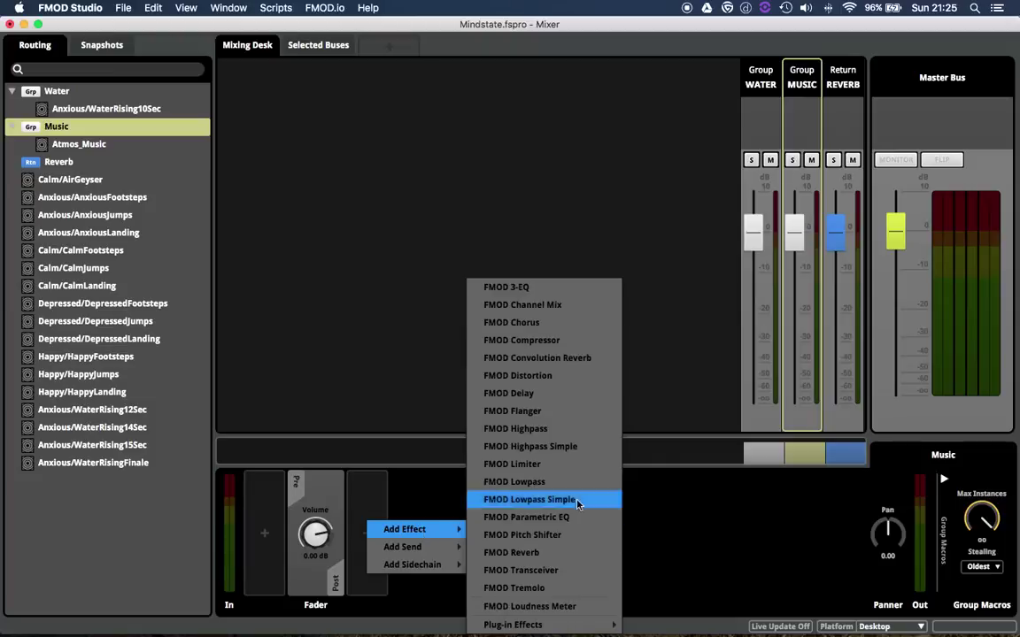
pyautogui.click(556, 340)
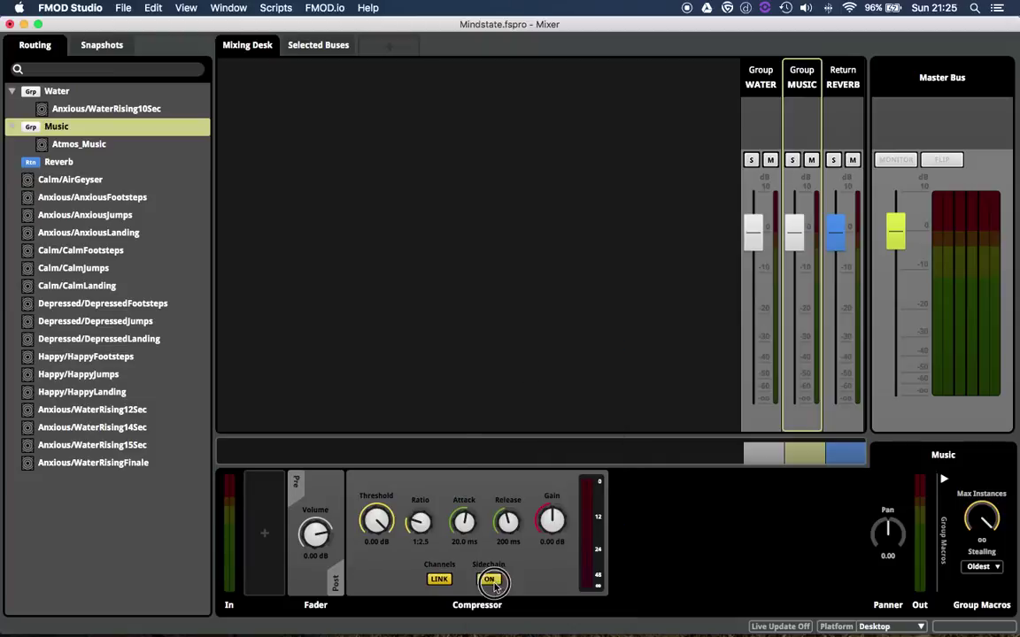
pyautogui.click(757, 189)
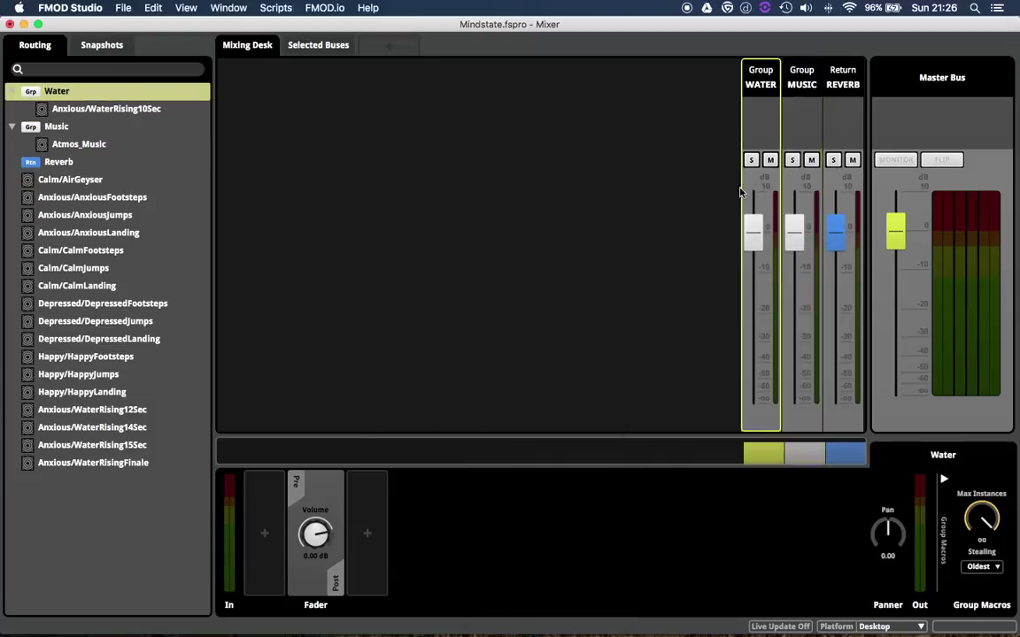
# - Add a sidechain on the Water group feeding the Music group's Compressor
pyautogui.rightClick(371, 530)
pyautogui.moveTo(416, 573)
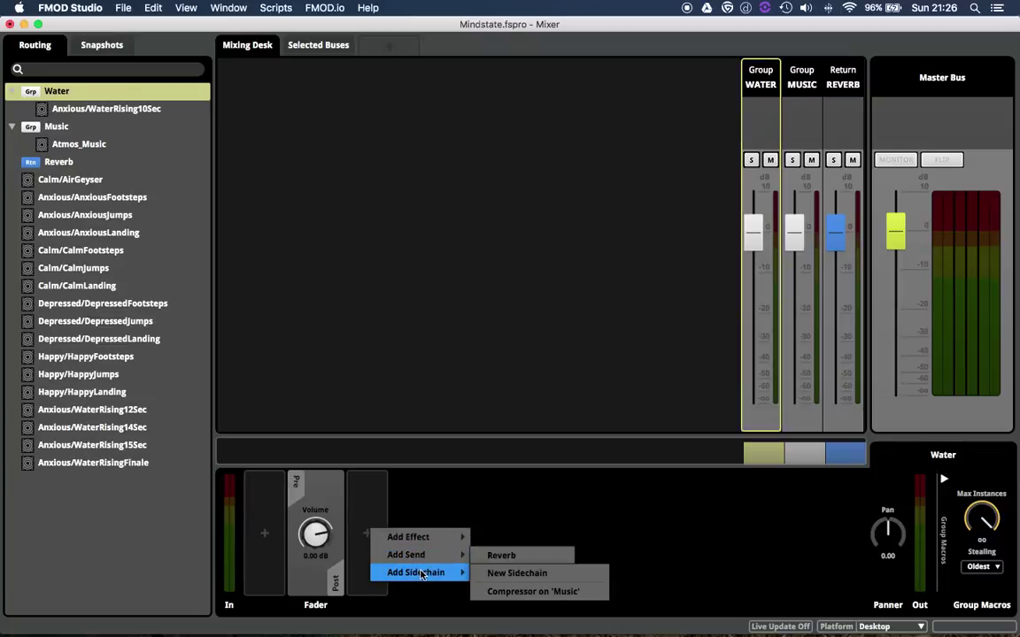
pyautogui.click(511, 590)
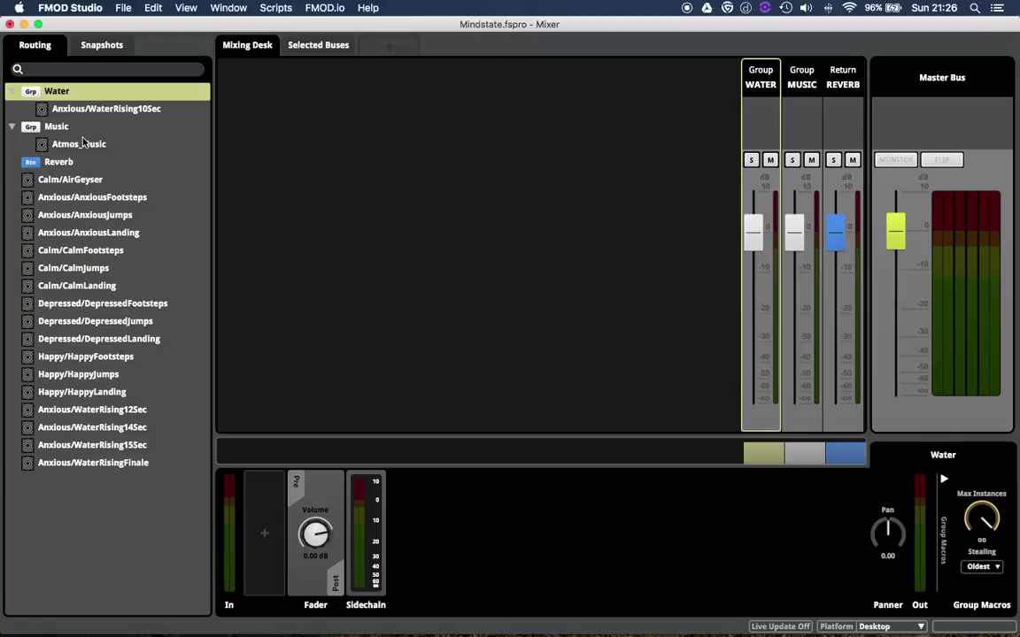
# - Set the Music compressor's attack to 0.40 ms and release to 220 ms
pyautogui.click(796, 290)
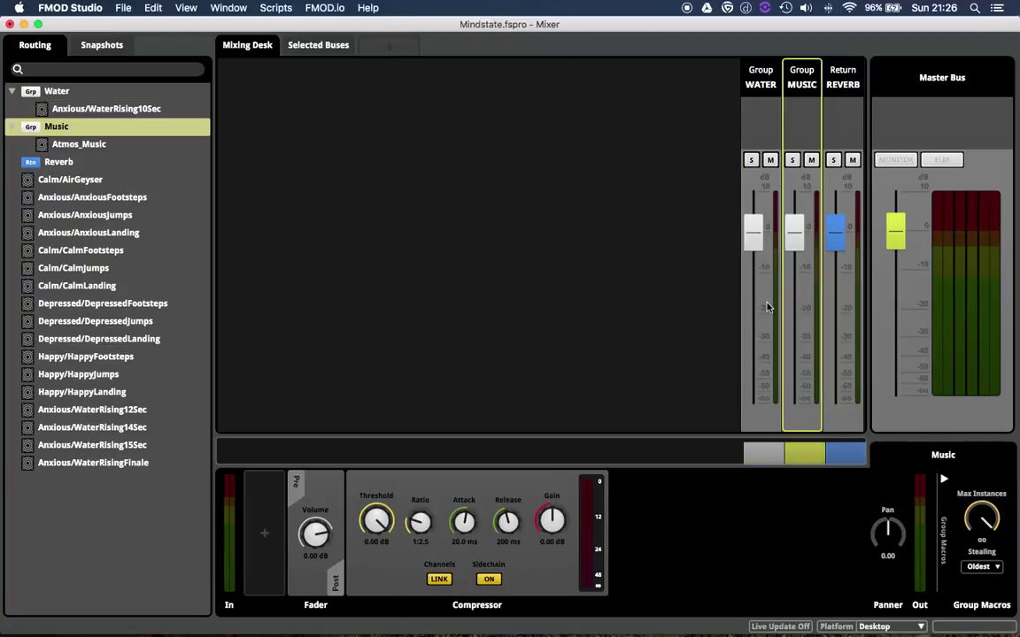
pyautogui.moveTo(464, 523); pyautogui.dragTo(464, 571)
pyautogui.moveTo(507, 522)
pyautogui.mouseDown()
pyautogui.moveTo(508, 549)
pyautogui.moveTo(508, 529)
pyautogui.mouseUp()
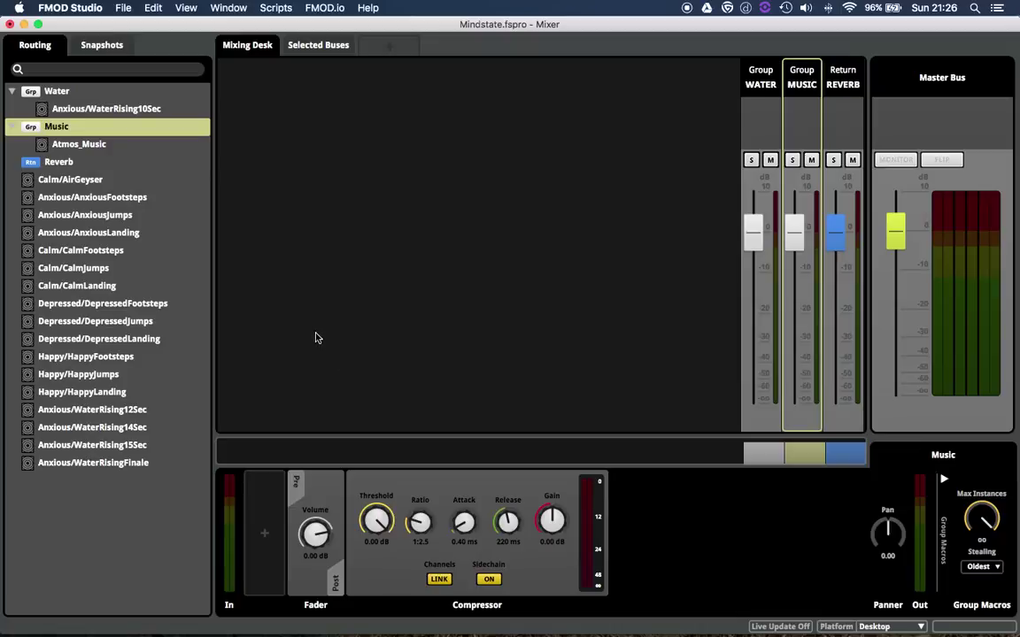
pyautogui.press('super+1')
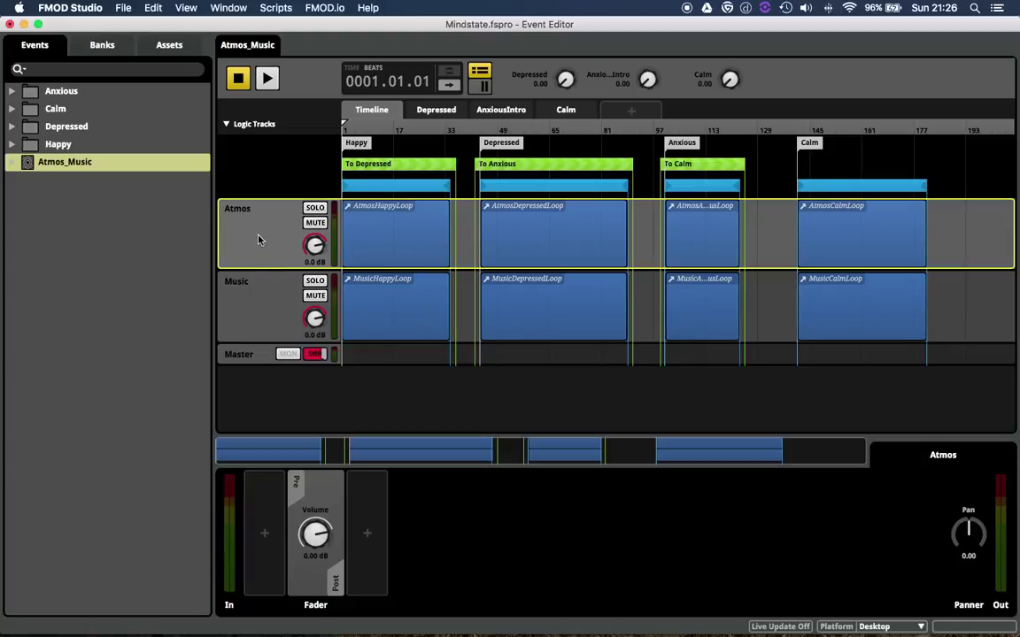
# - Play Atmos_Music and open Anxious/WaterRising10Sec in a second event editor
pyautogui.press('space')
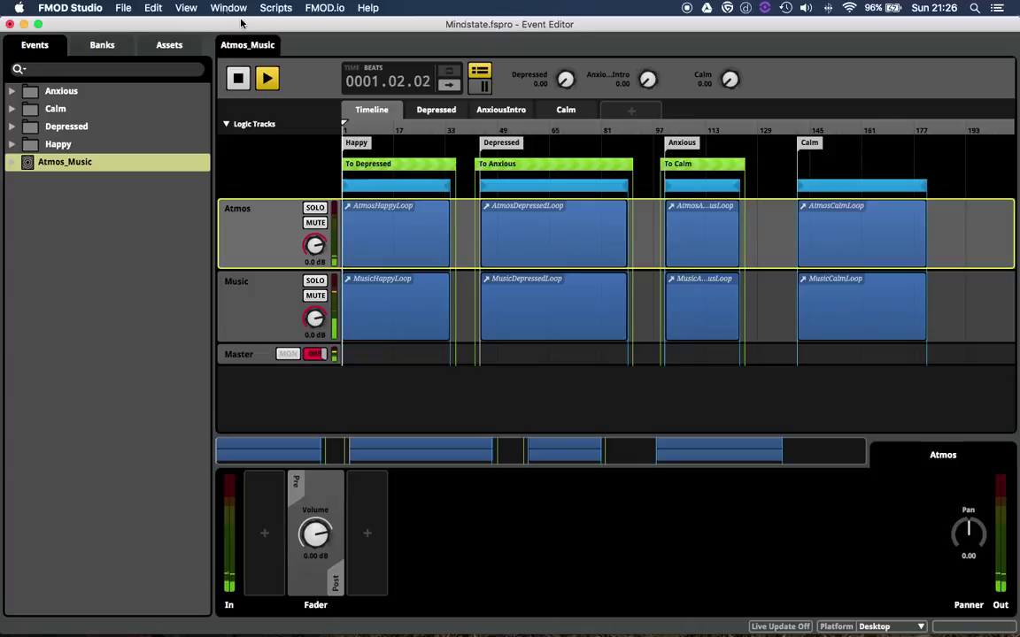
pyautogui.click(228, 7)
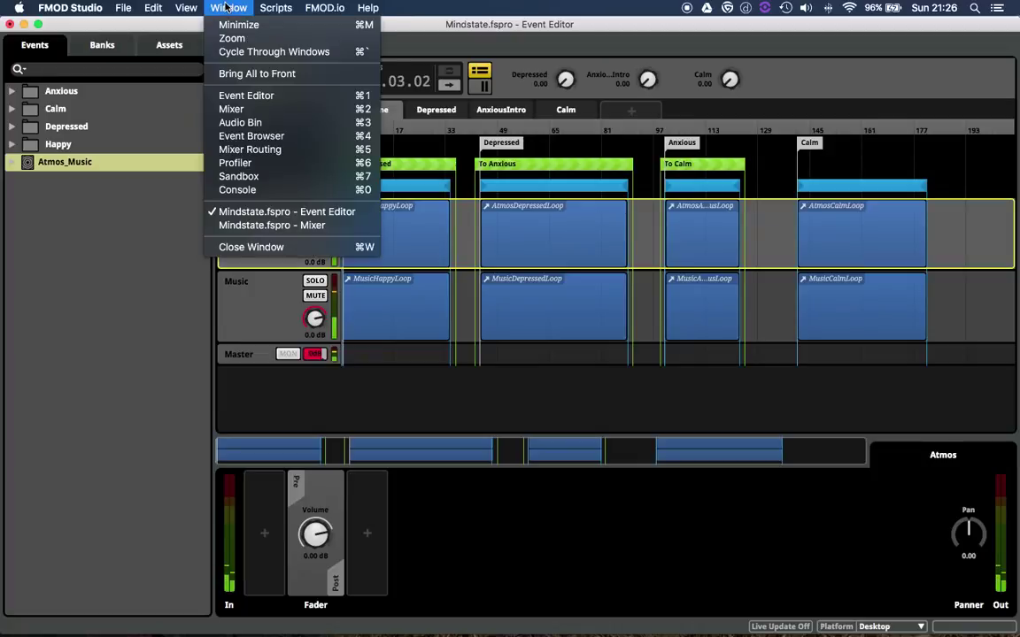
pyautogui.click(248, 97)
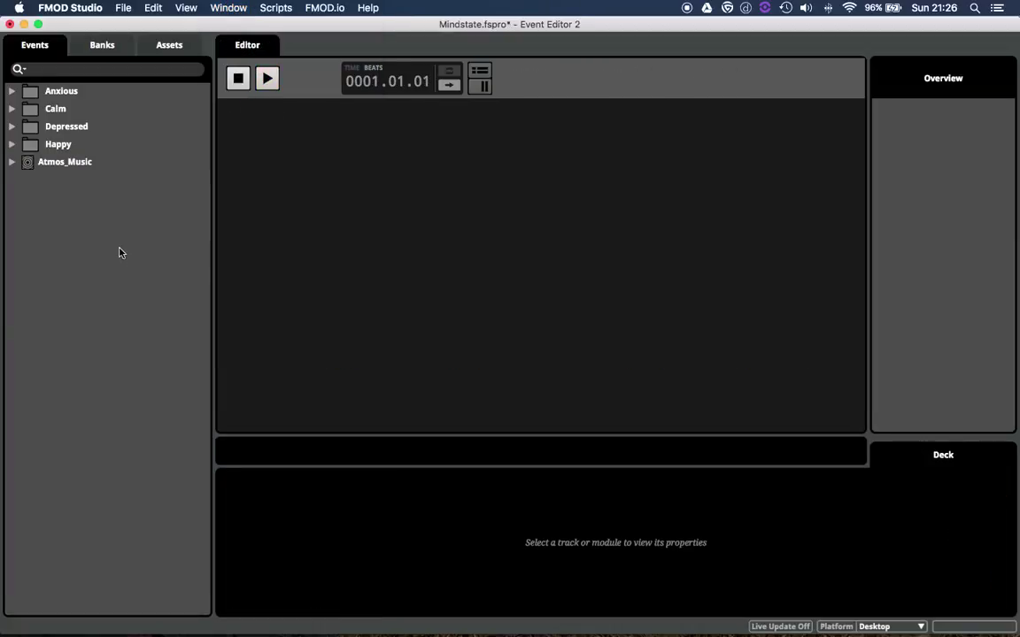
pyautogui.click(12, 92)
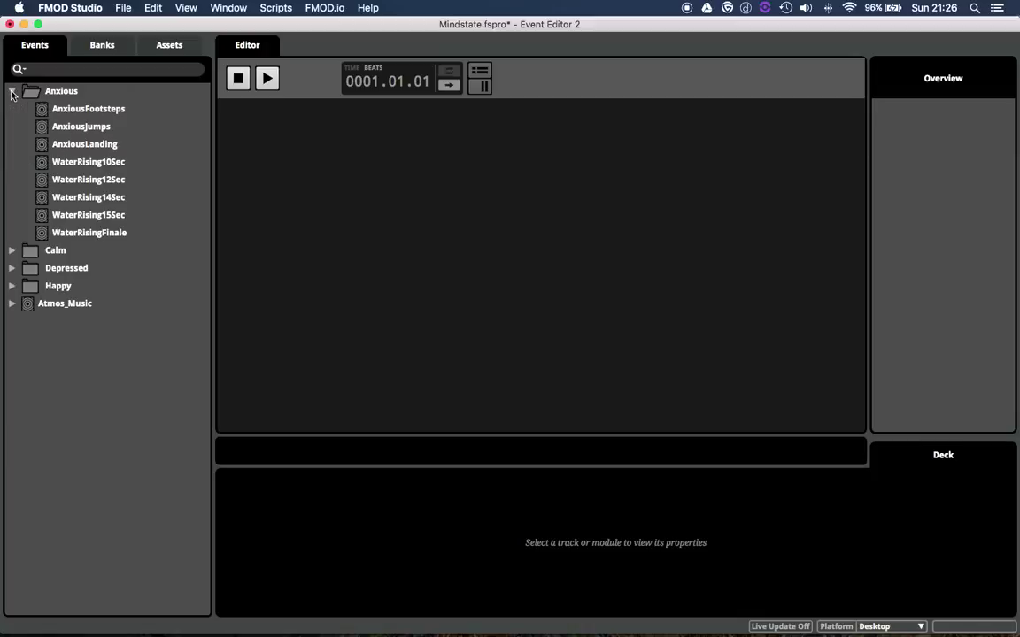
pyautogui.click(87, 163)
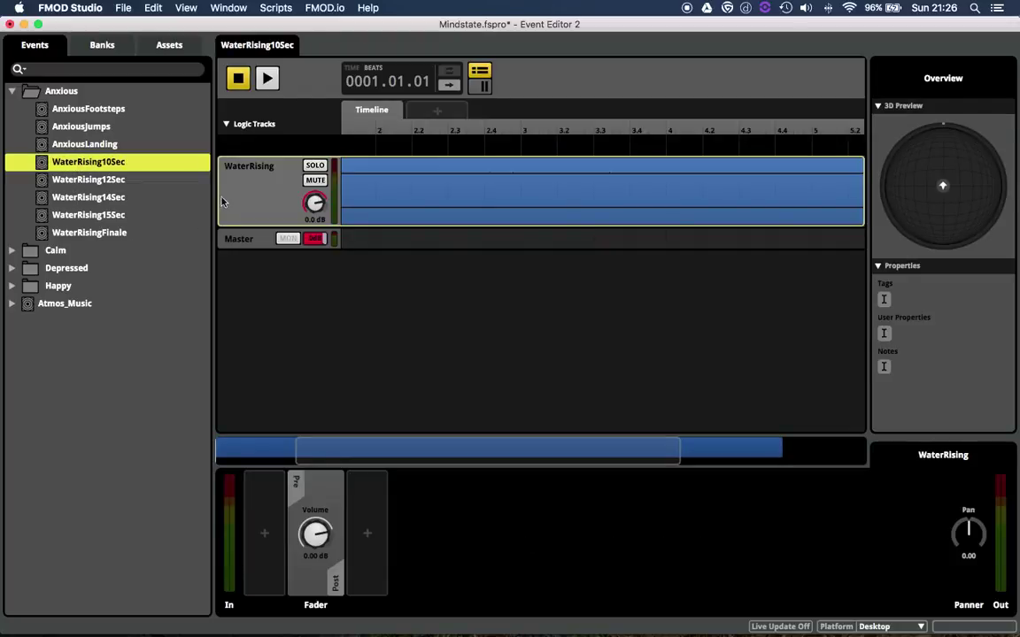
# - Play WaterRising10Sec over the running Atmos_Music to hear the ducking
pyautogui.press('super+2')
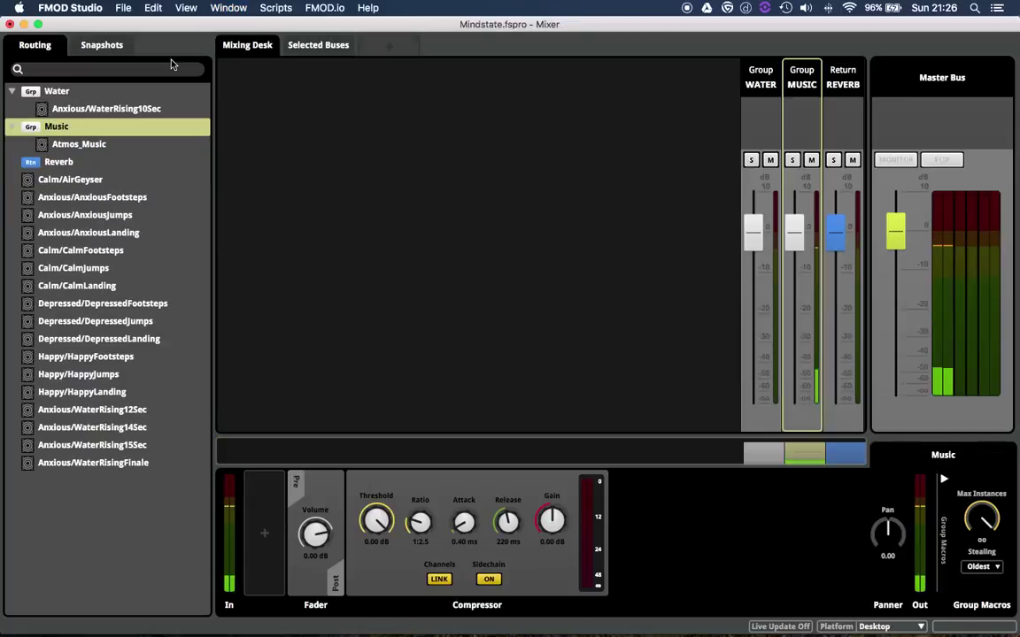
pyautogui.press('super+1')
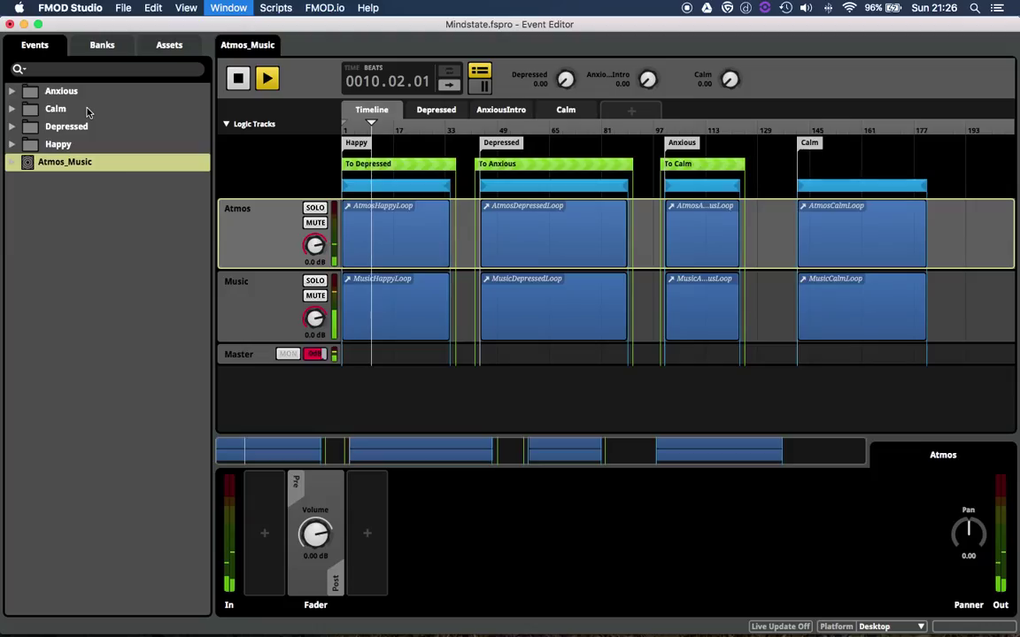
pyautogui.press('super+1')
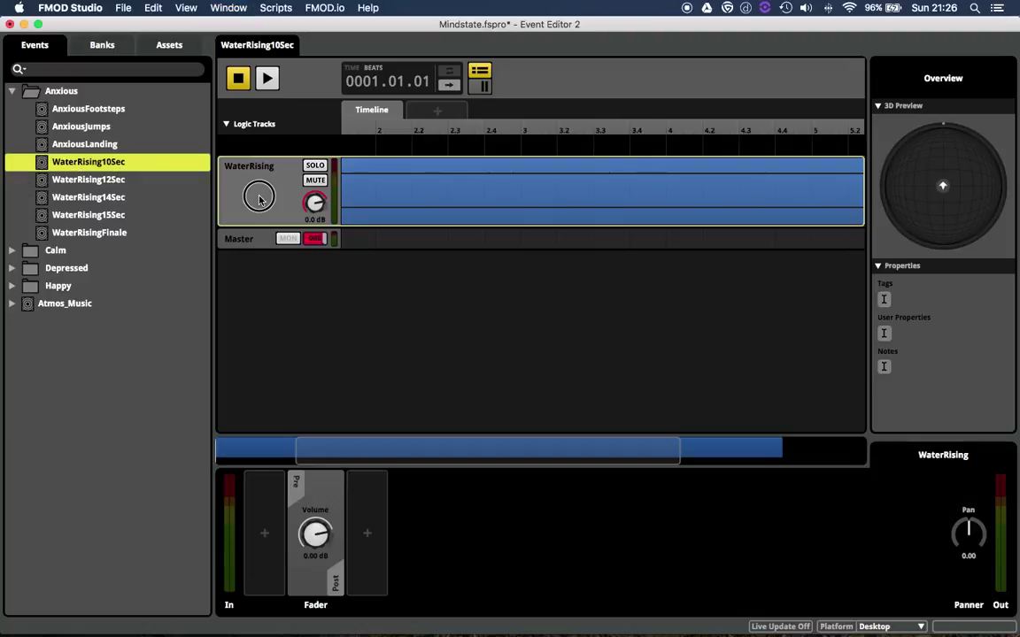
pyautogui.press('space')
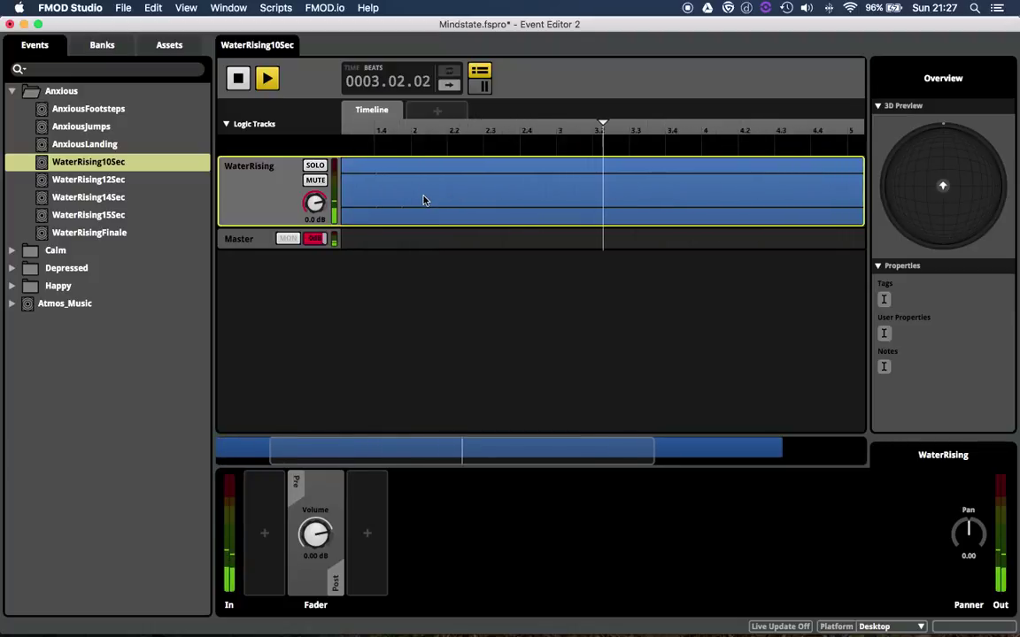
pyautogui.press('super+2')
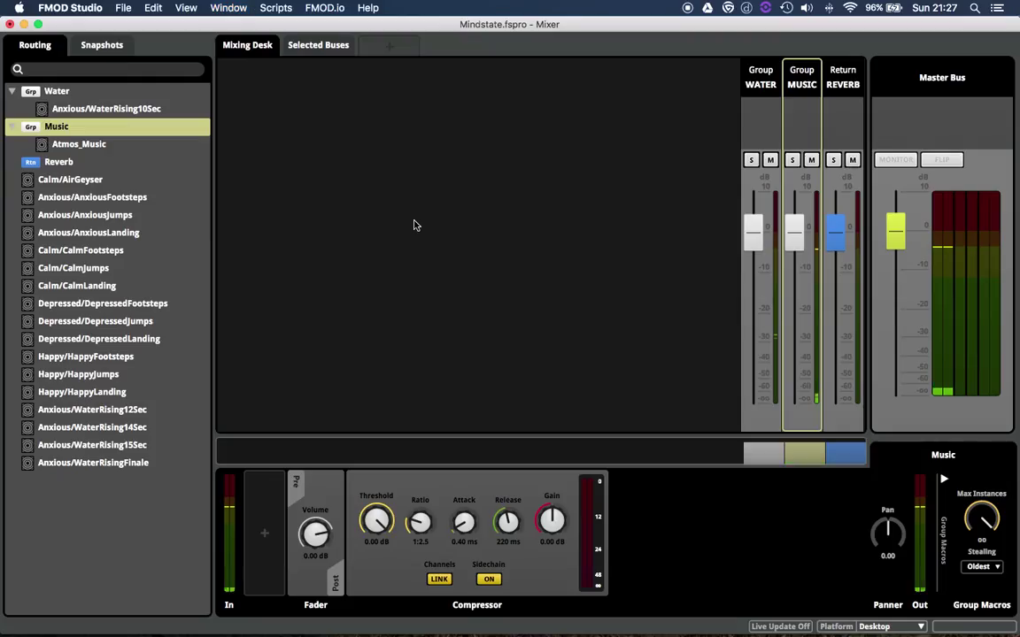
# - Lower the Music compressor threshold to -28.5 dB and replay WaterRising10Sec to test
pyautogui.moveTo(374, 514); pyautogui.dragTo(373, 532)
pyautogui.press('super+1')
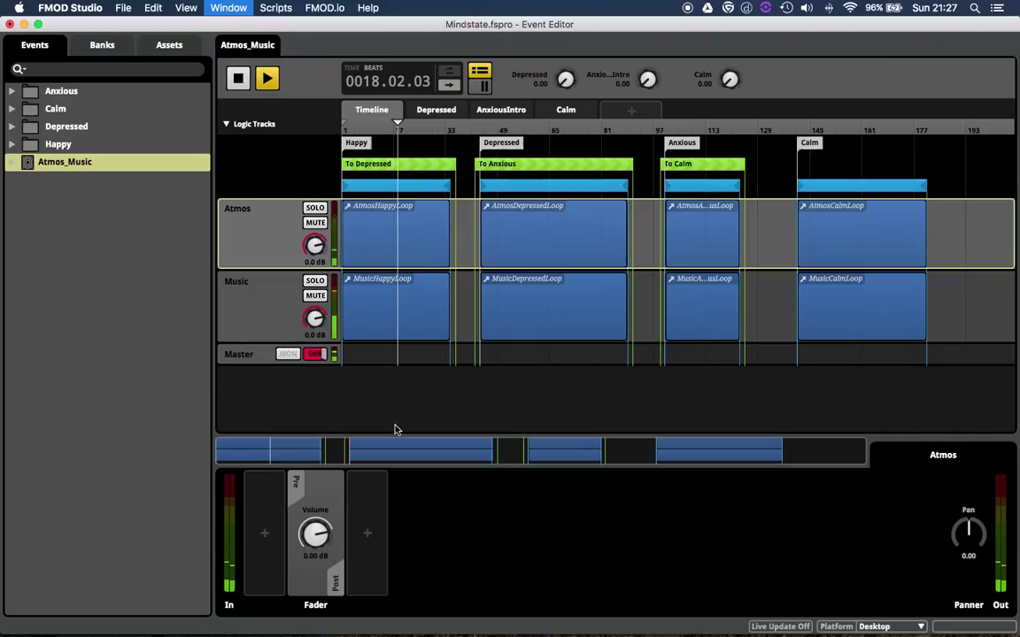
pyautogui.press('super+grave')
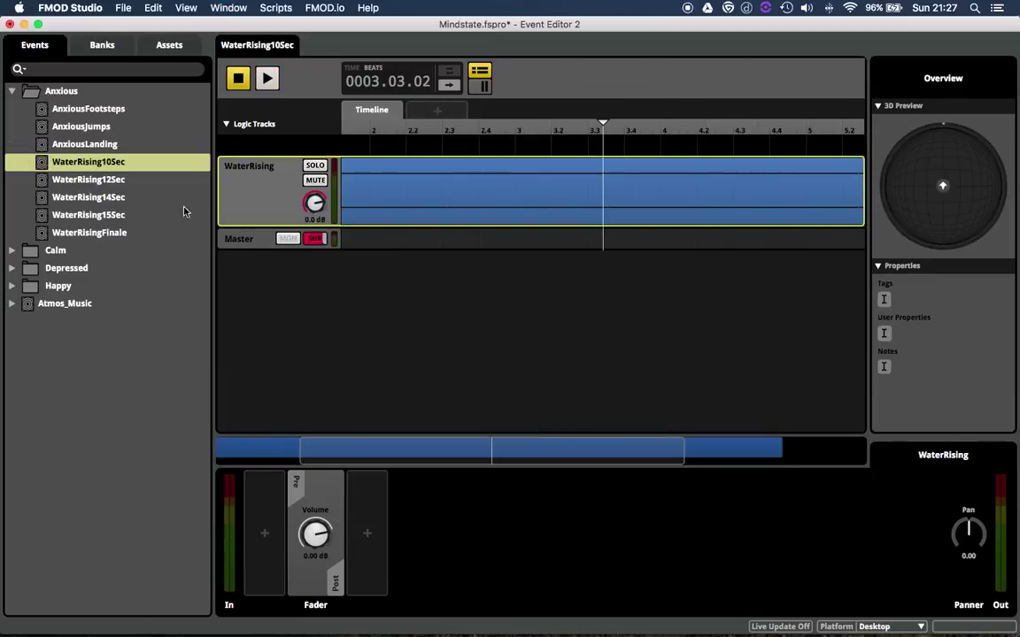
pyautogui.press('space')
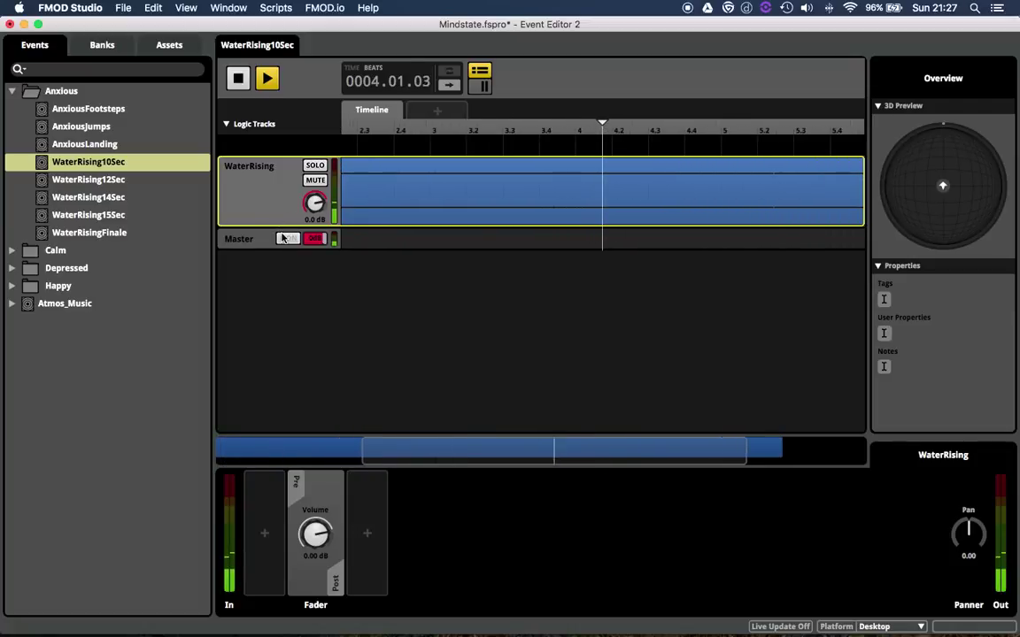
pyautogui.press('space')
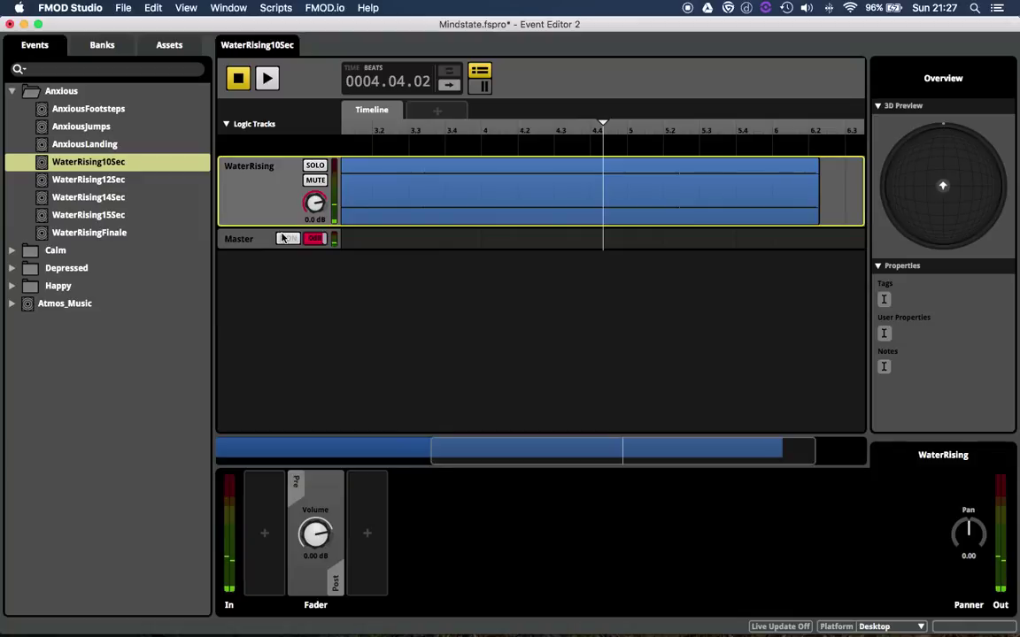
pyautogui.press('super+2')
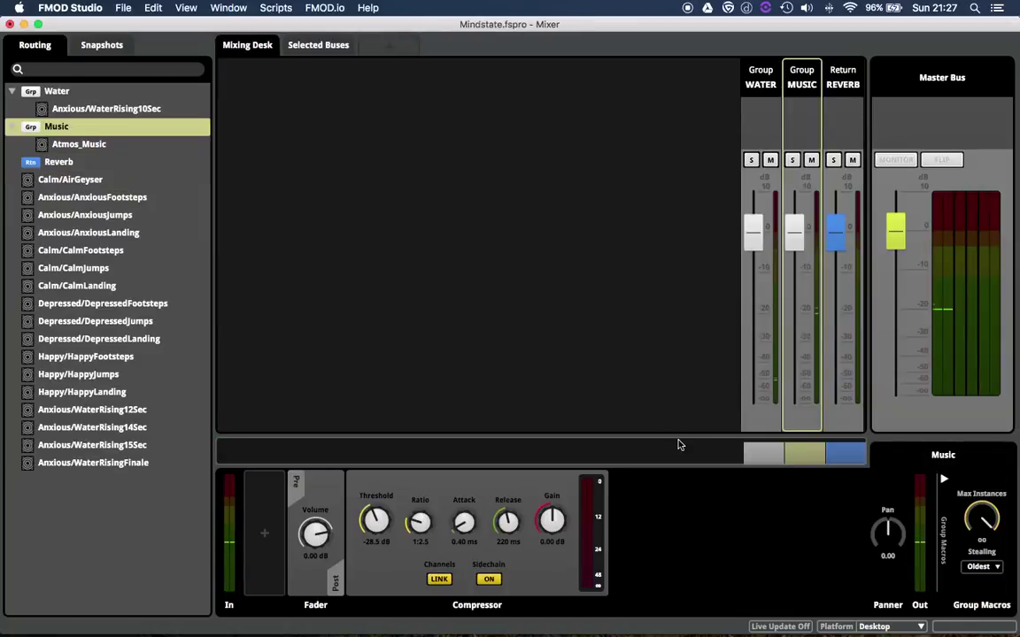
# - Set the Music compressor to -34.5 dB threshold and 1:7.0 ratio, then replay WaterRising10Sec
pyautogui.moveTo(374, 521); pyautogui.dragTo(420, 505)
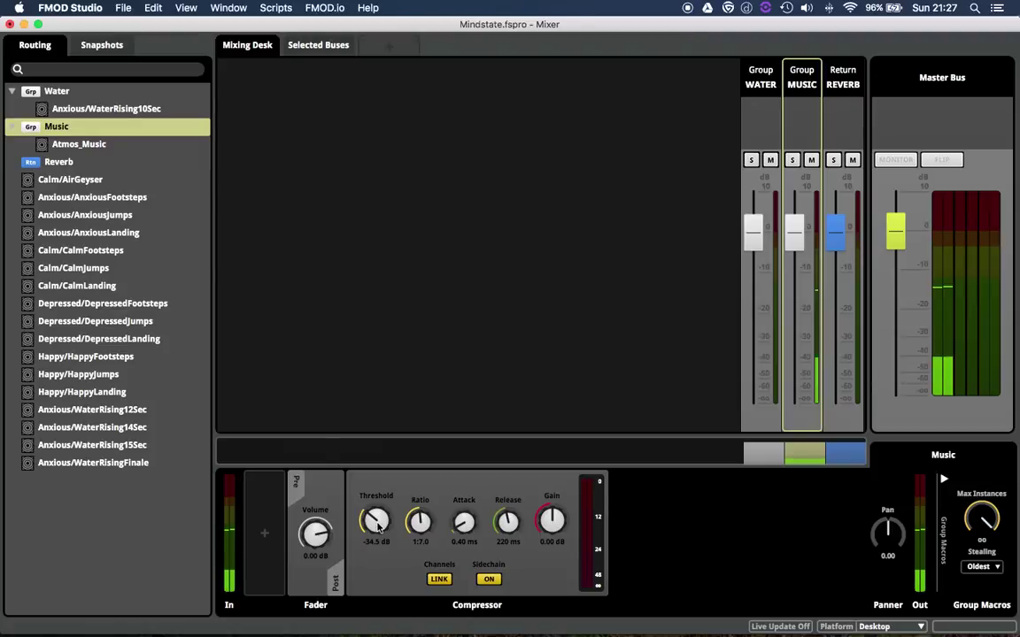
pyautogui.press('super+1')
pyautogui.press('super+grave')
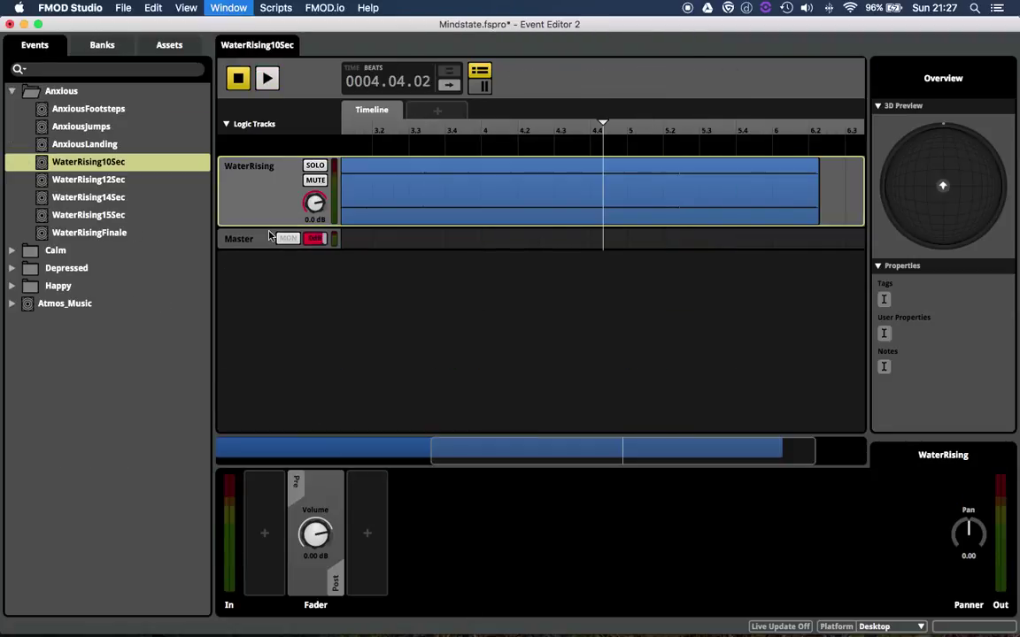
pyautogui.press('space')
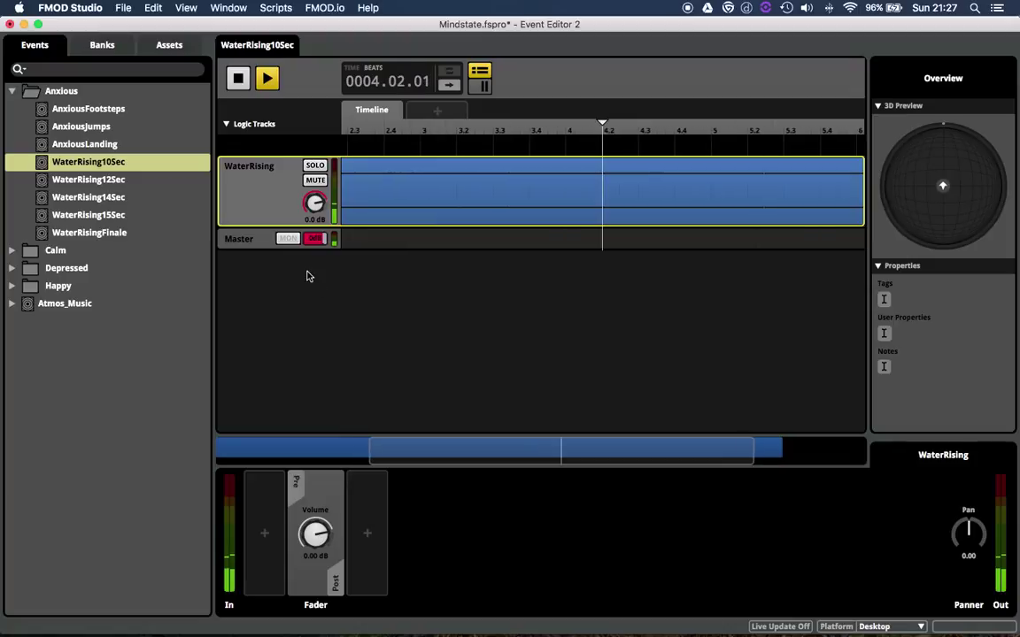
pyautogui.press('space')
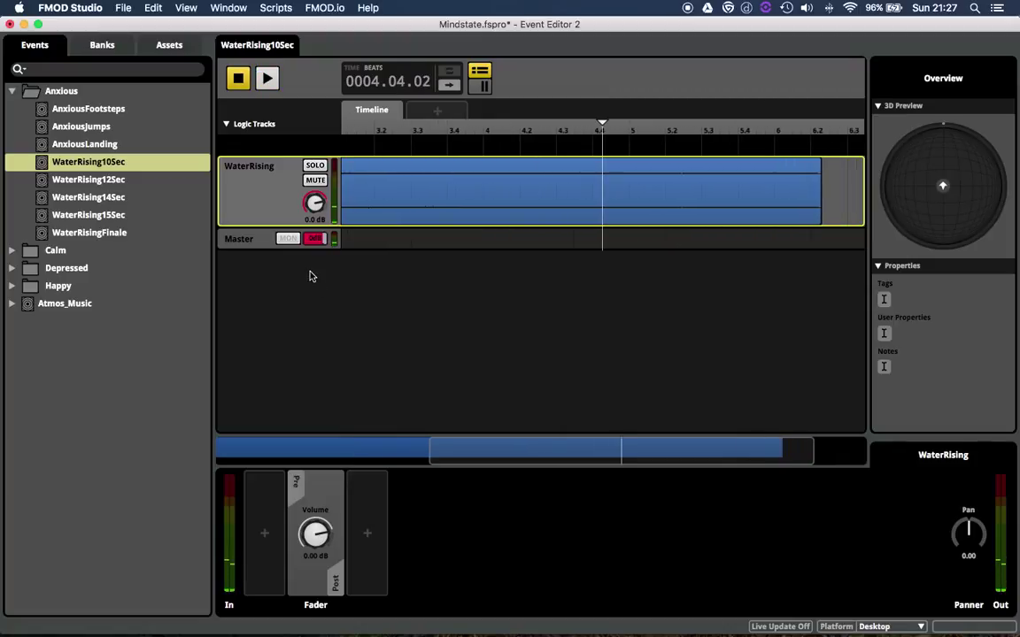
# - Stop the Atmos_Music playback and return to the Mixer
pyautogui.press('super+2')
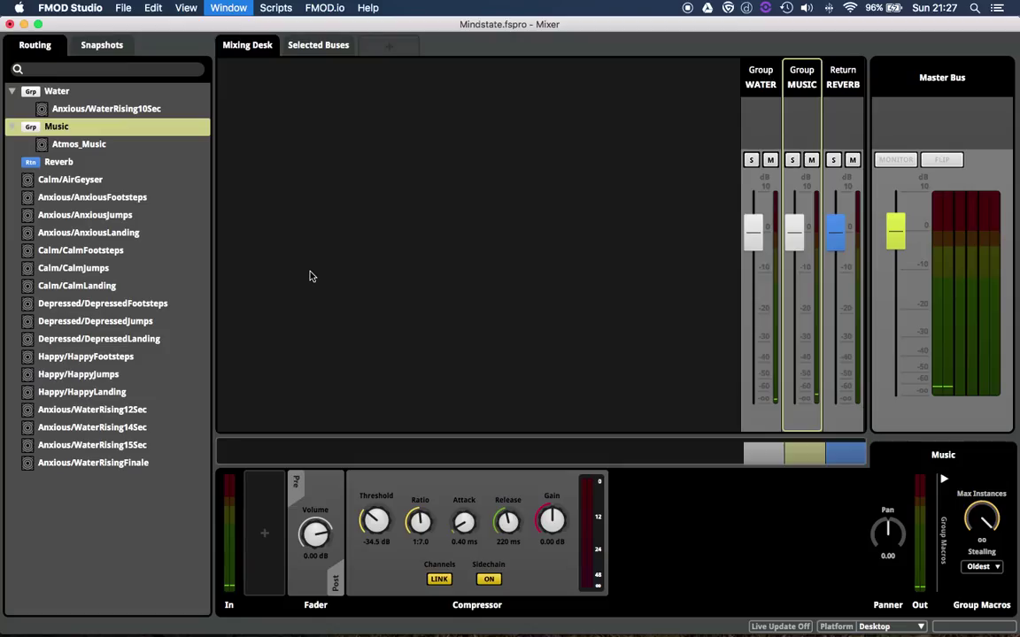
pyautogui.press('super+1')
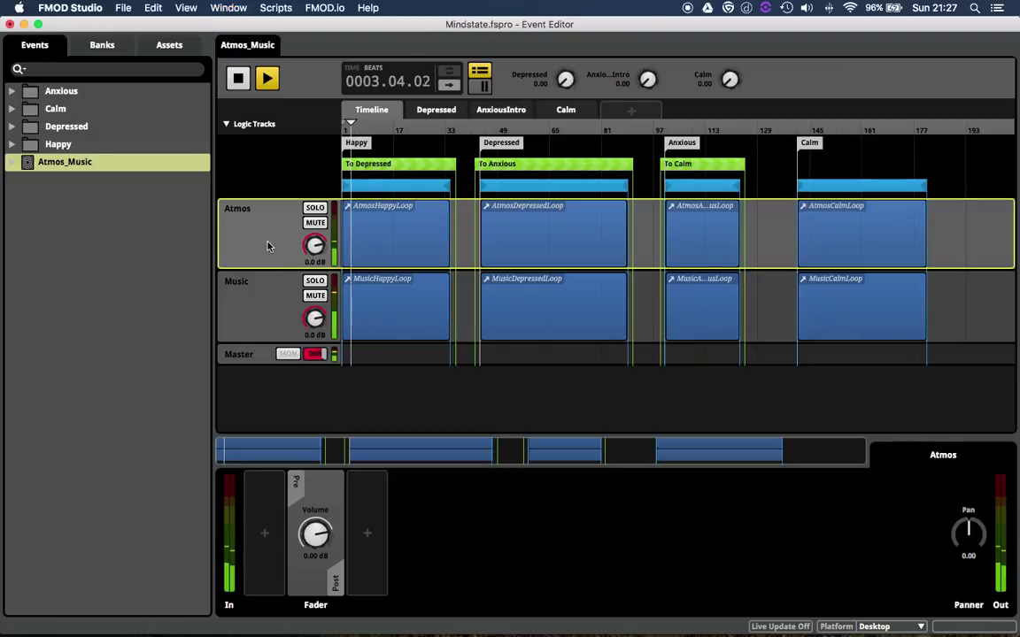
pyautogui.press('space')
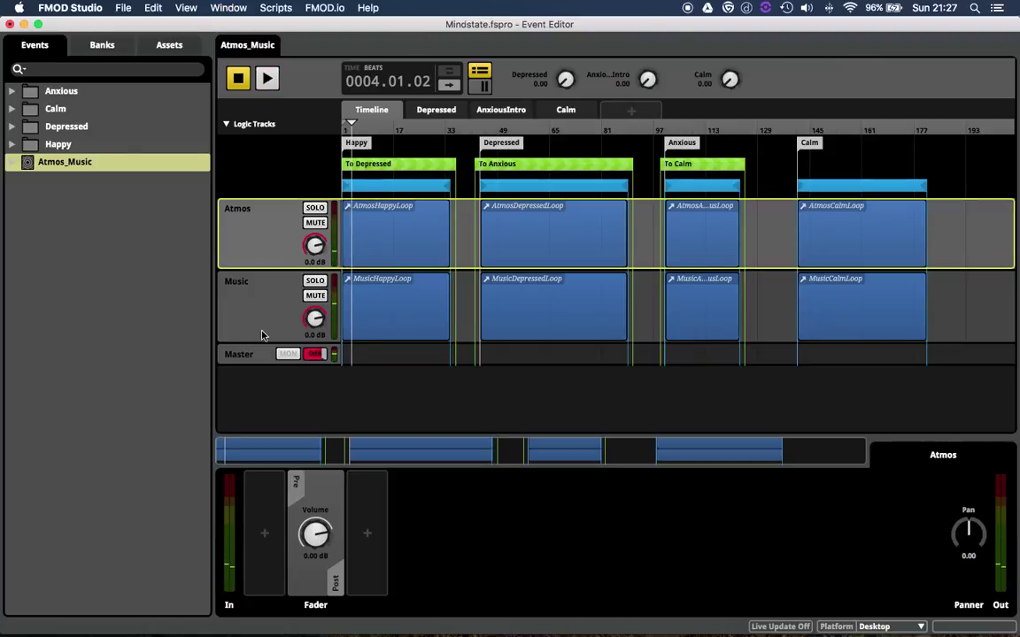
pyautogui.press('super+1')
pyautogui.press('super+2')
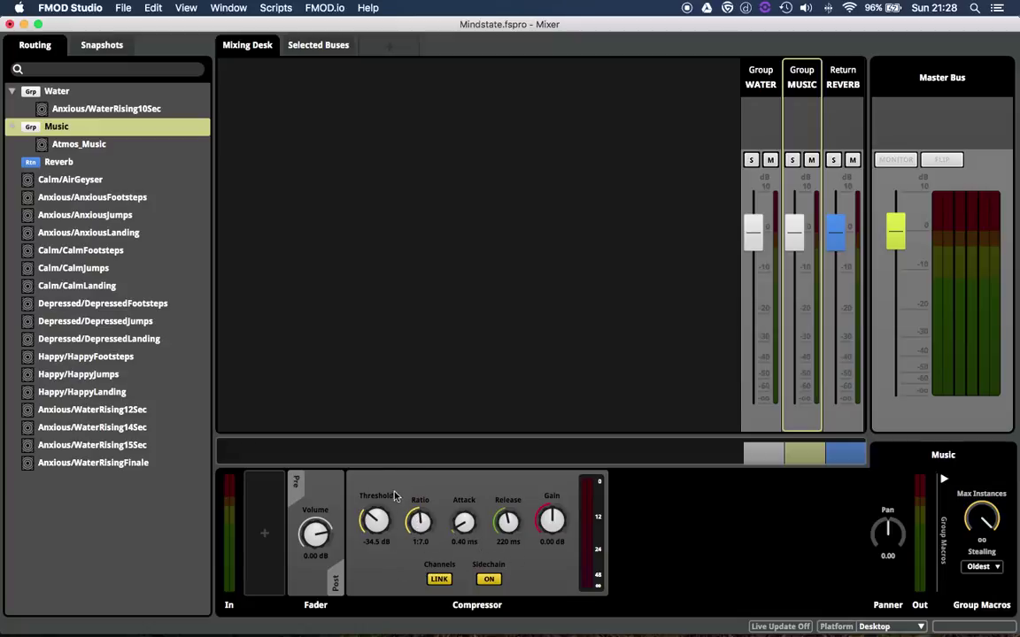
pyautogui.rightClick(446, 493)
pyautogui.click(485, 608)
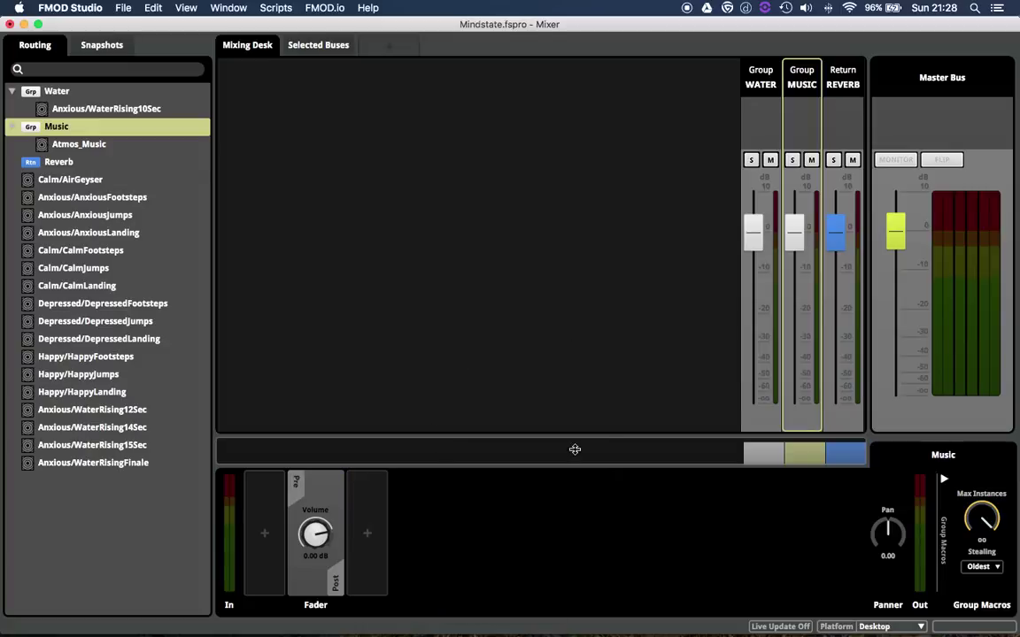
pyautogui.click(743, 363)
pyautogui.rightClick(350, 495)
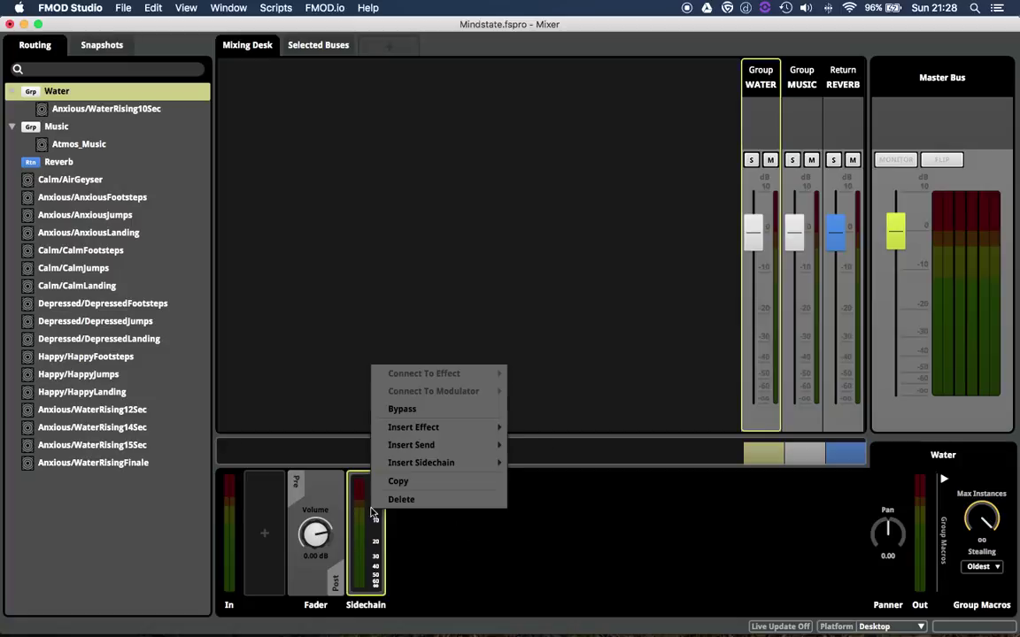
pyautogui.click(381, 456)
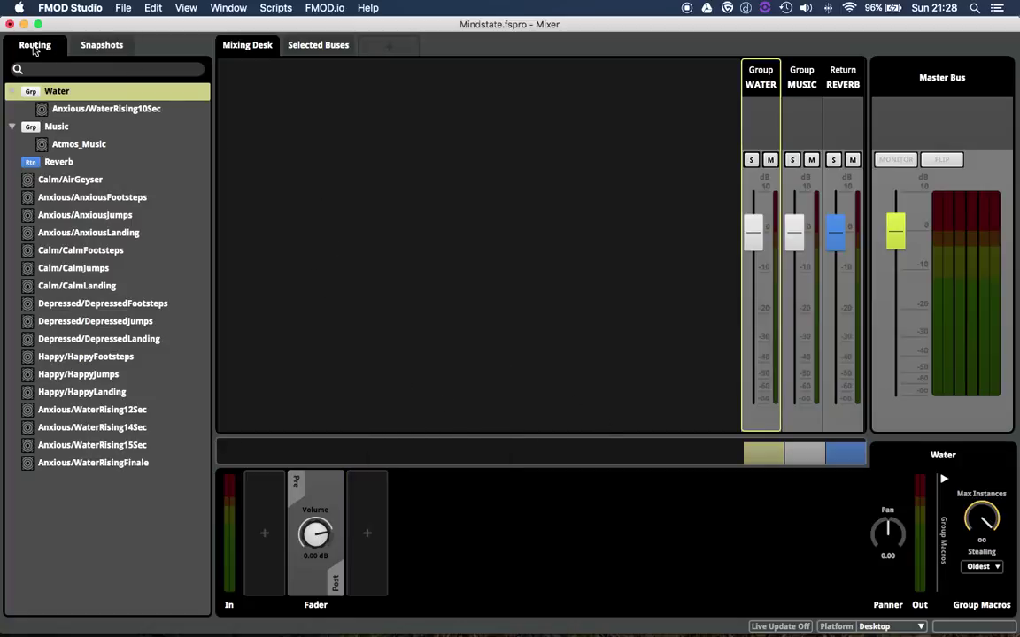
pyautogui.click(10, 24)
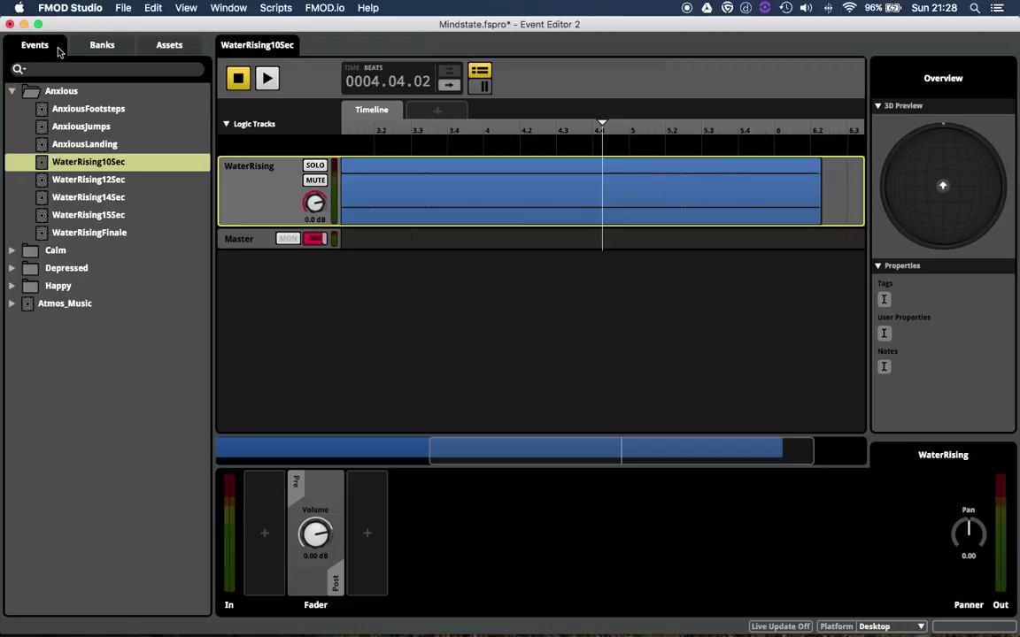
pyautogui.click(10, 24)
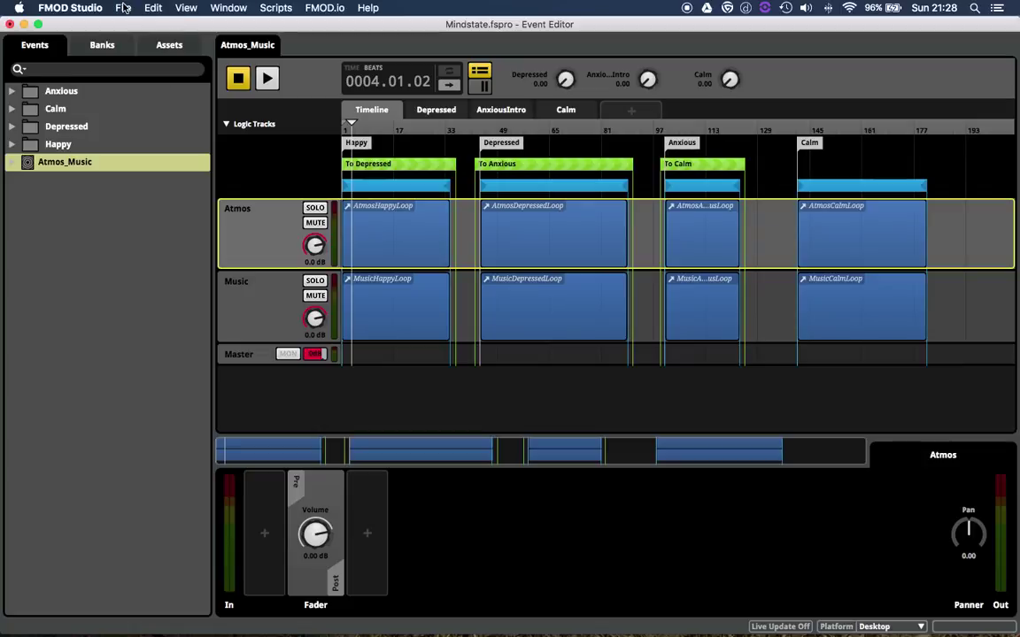
# - Open GameOfRogues_FMOD.fspro from the FMOD folder and close Mindstate without saving
pyautogui.press('super+o')
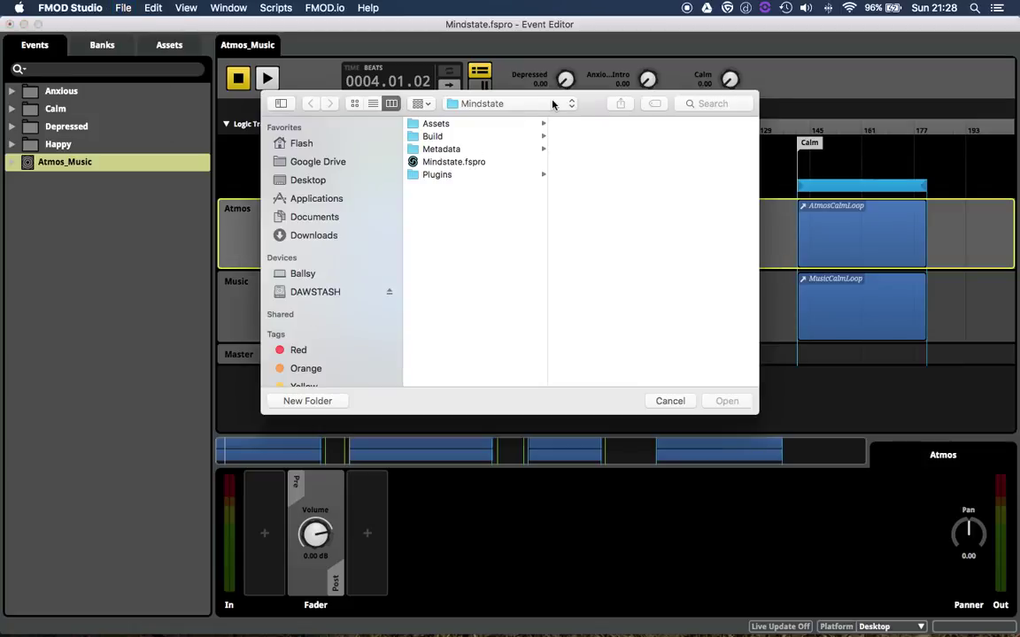
pyautogui.click(554, 104)
pyautogui.click(472, 135)
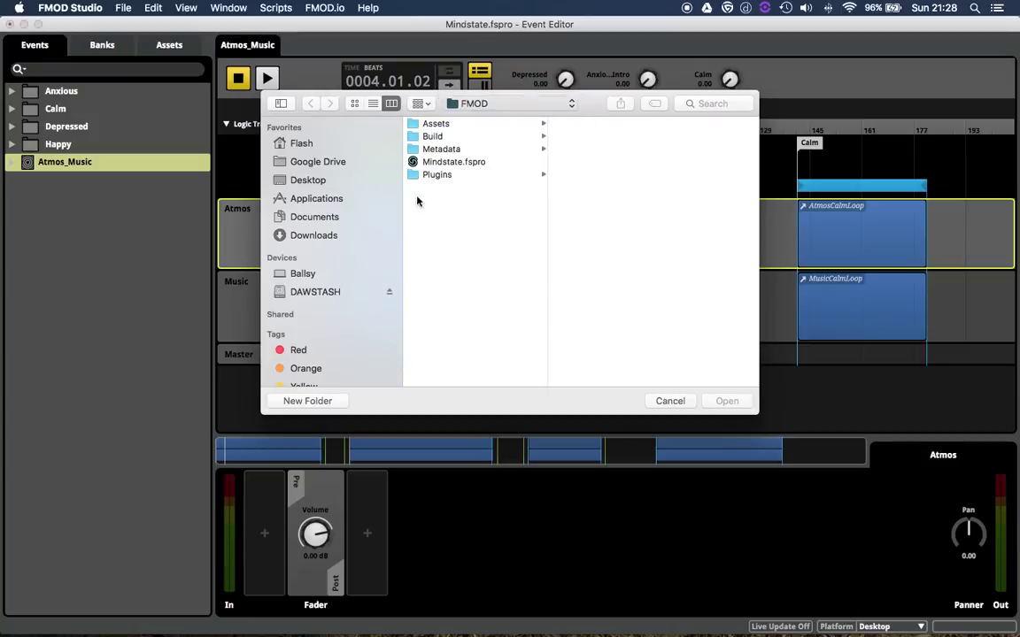
pyautogui.click(599, 137)
pyautogui.click(653, 137)
pyautogui.press('Return')
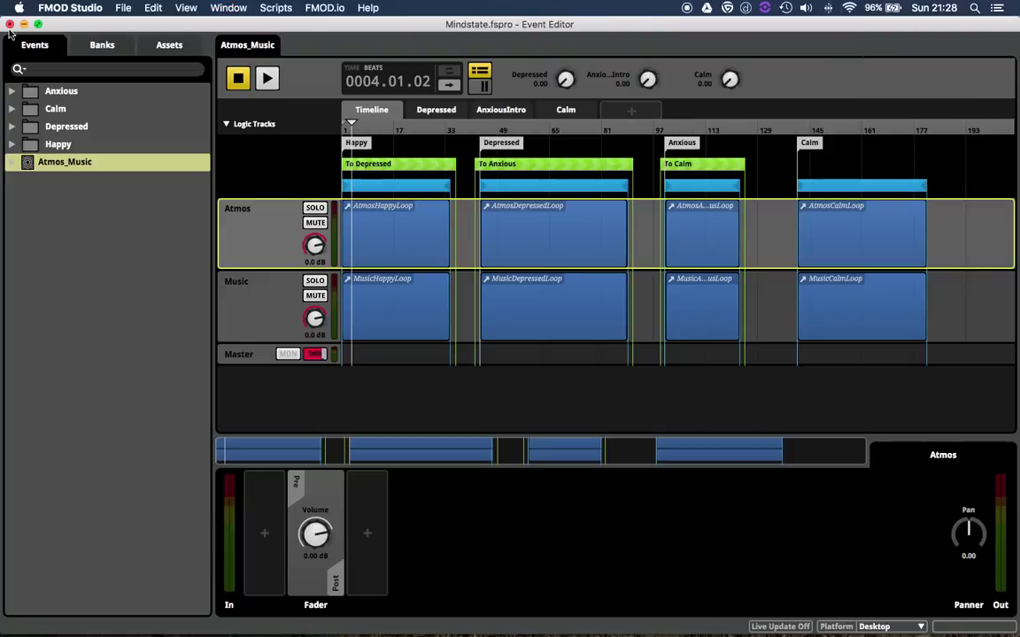
pyautogui.click(10, 25)
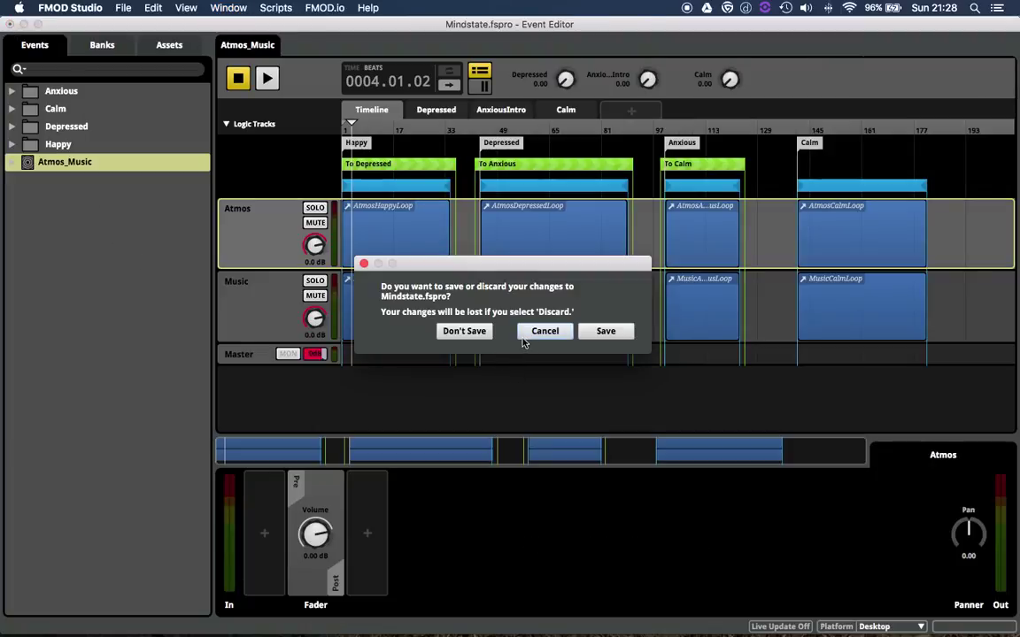
pyautogui.click(459, 331)
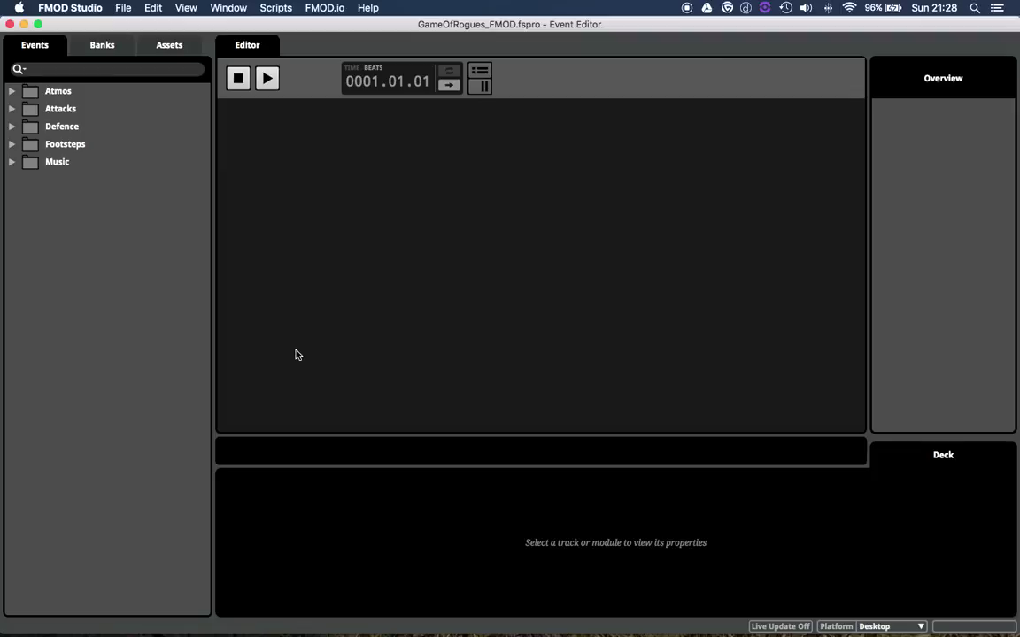
# - Open GameMusic from the Music folder, compare it with MusicRewind, then switch to the Mixer
pyautogui.click(12, 163)
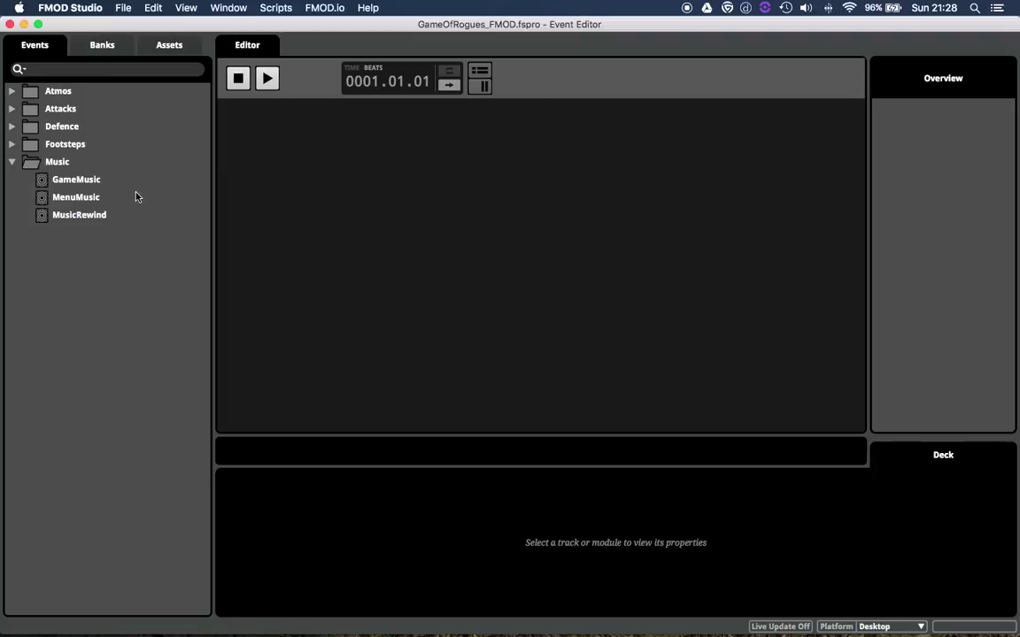
pyautogui.doubleClick(87, 182)
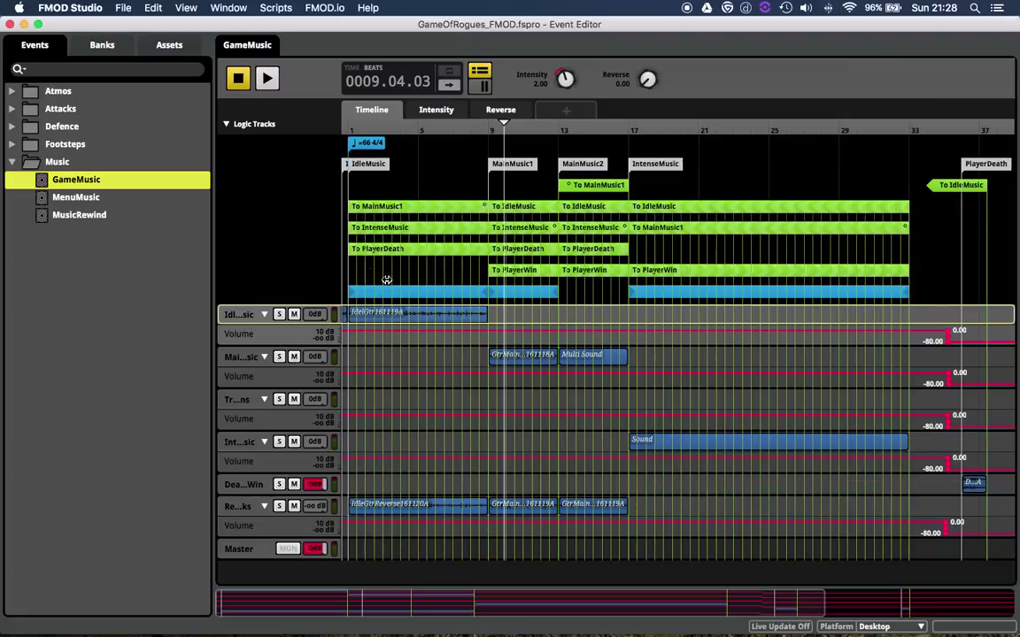
pyautogui.hscroll(3, 467, 290)
pyautogui.hscroll(-3, 470, 288)
pyautogui.click(79, 215)
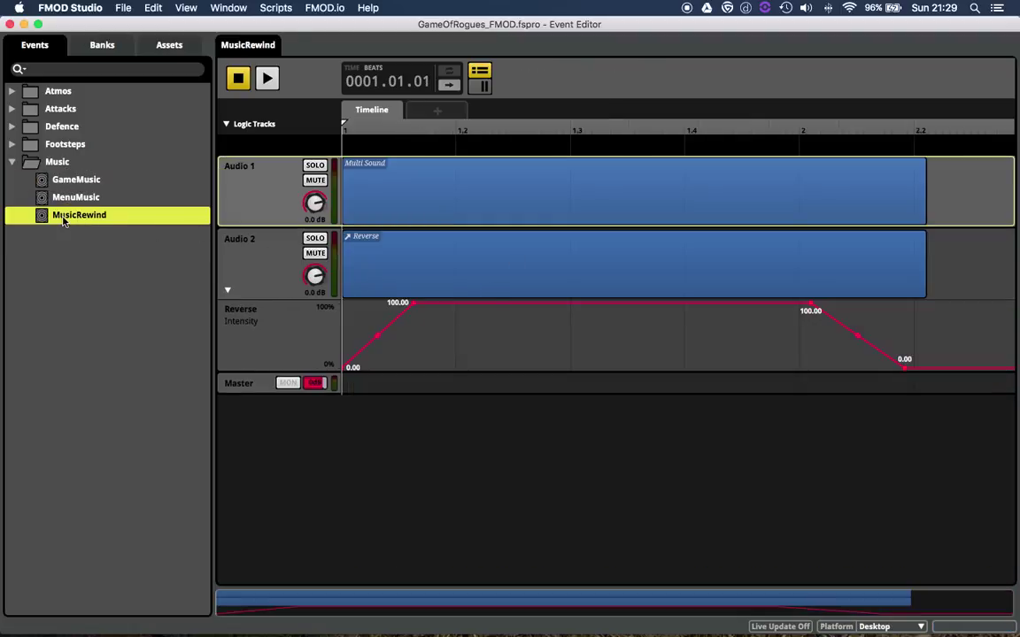
pyautogui.click(75, 180)
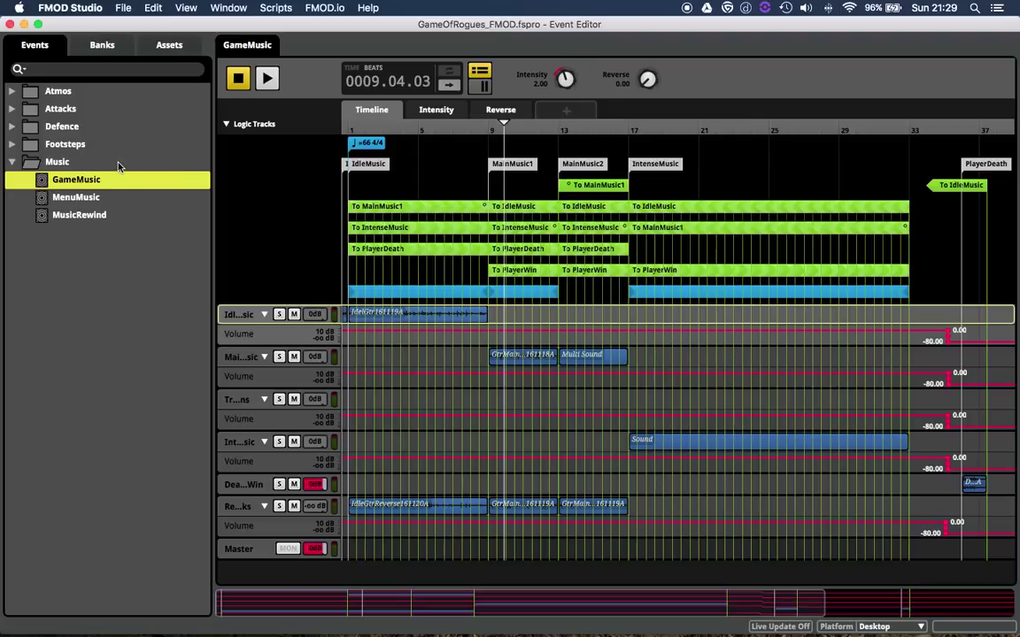
pyautogui.press('super+2')
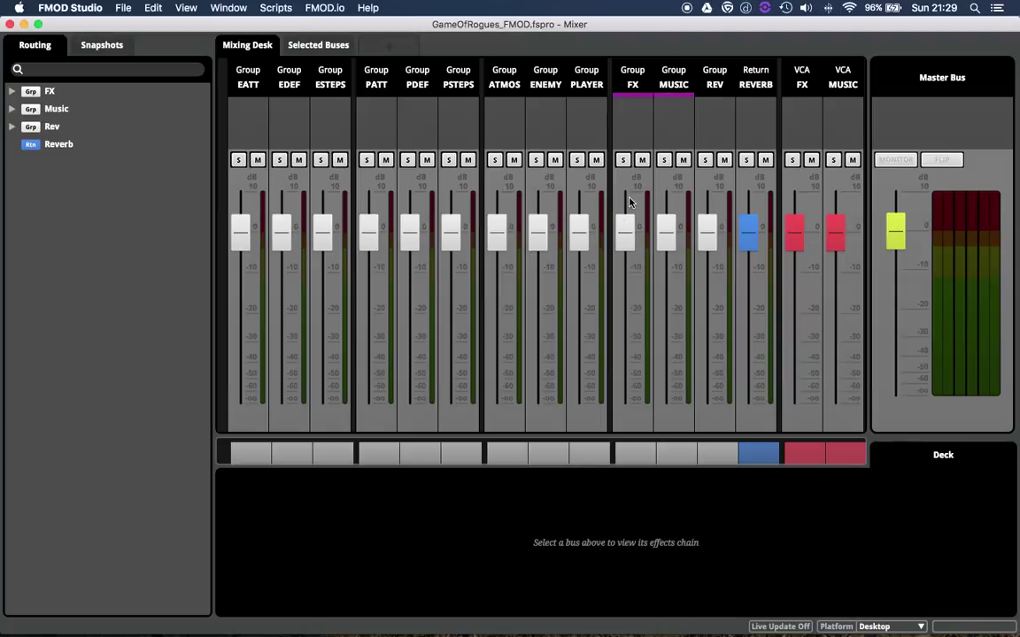
# - Inspect the FX, Music and Rev buses and MusicRewind's routing under Rev, then view Snapshots
pyautogui.click(630, 202)
pyautogui.click(678, 200)
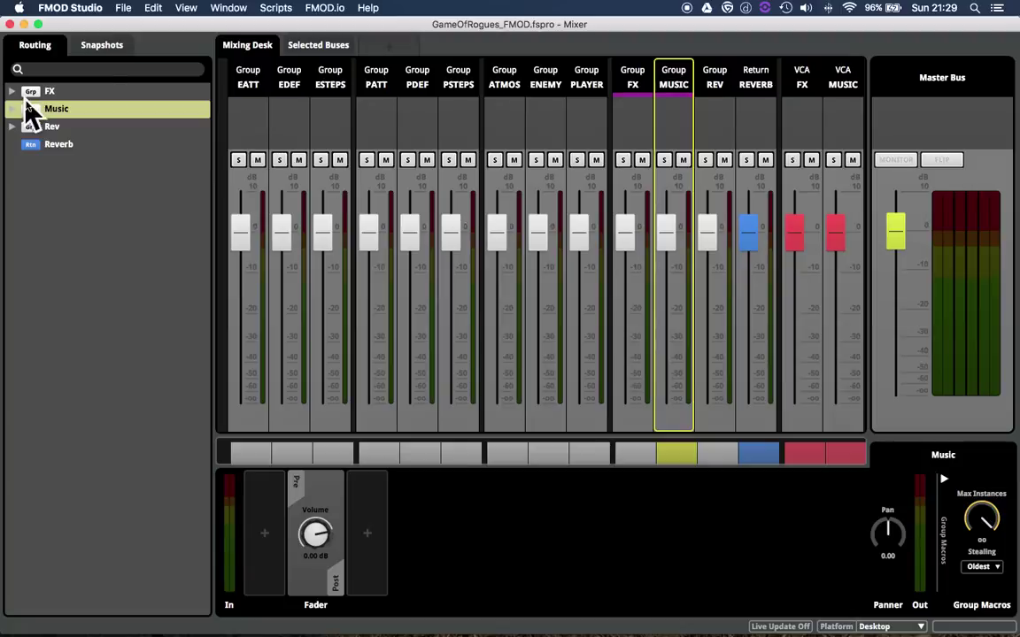
pyautogui.click(13, 128)
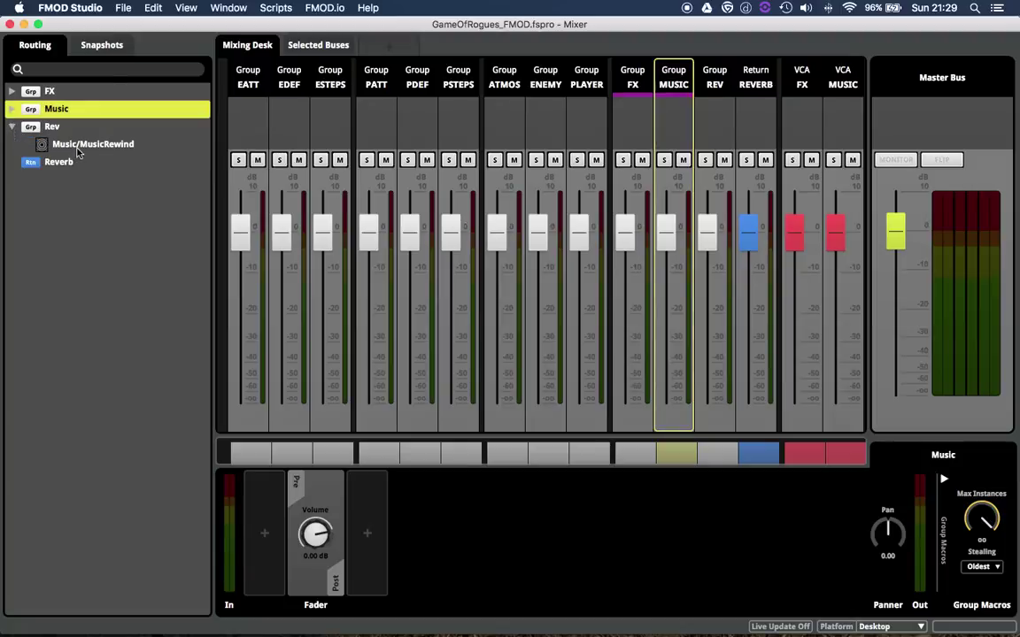
pyautogui.click(79, 147)
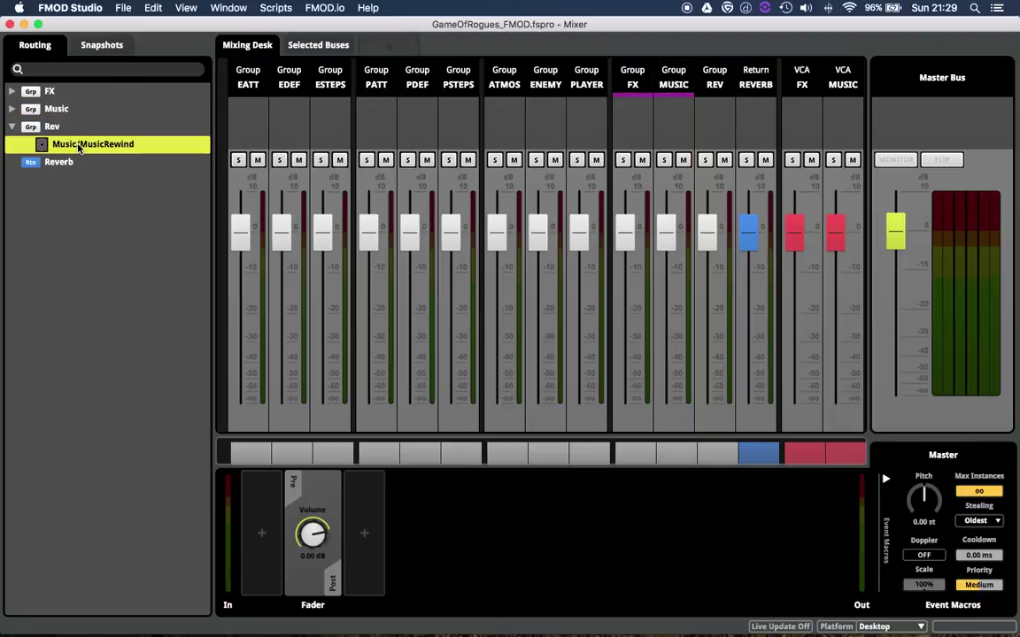
pyautogui.click(716, 195)
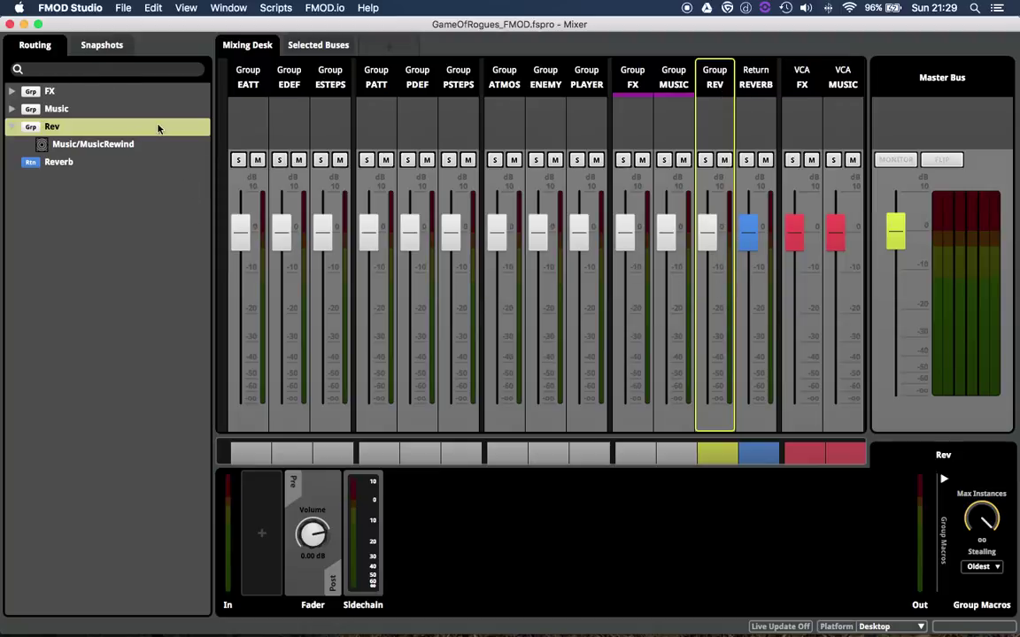
pyautogui.click(84, 44)
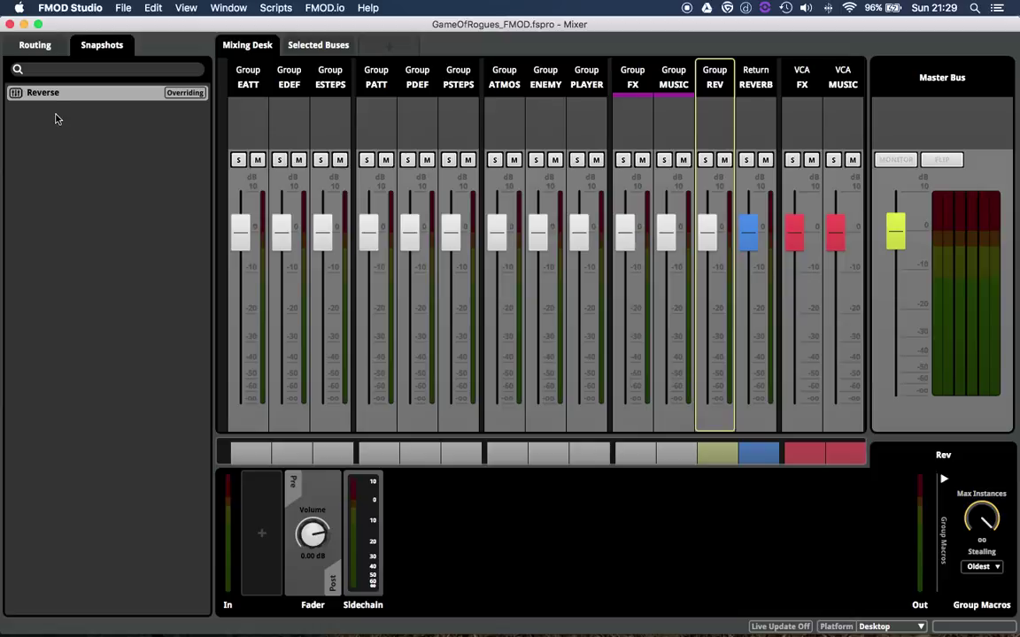
# - Create a new overriding snapshot named Rewind in the Snapshots panel
pyautogui.rightClick(52, 120)
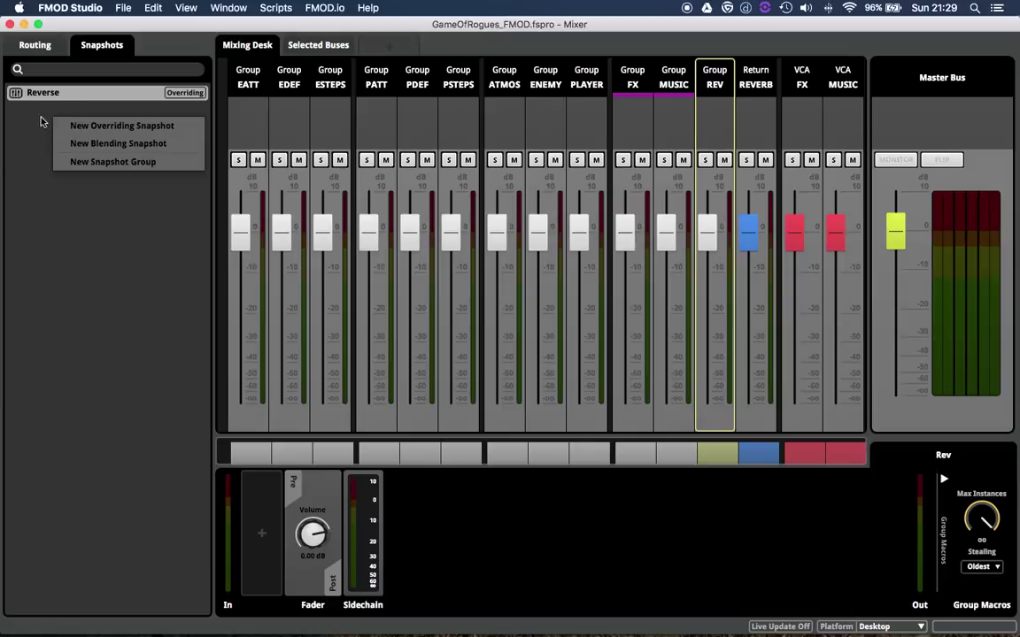
pyautogui.click(124, 126)
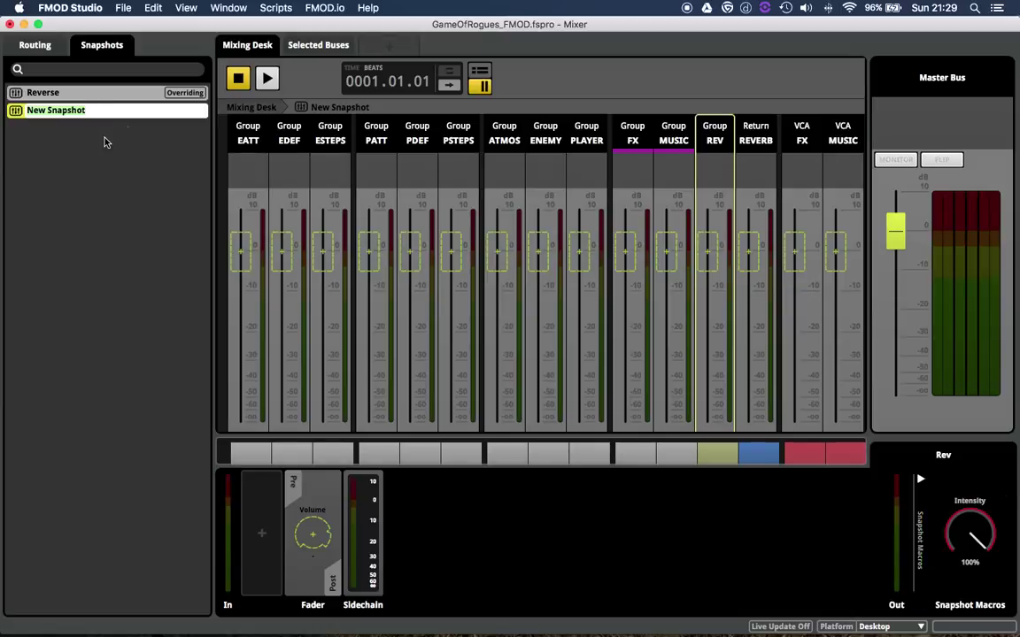
pyautogui.write('Rewind')
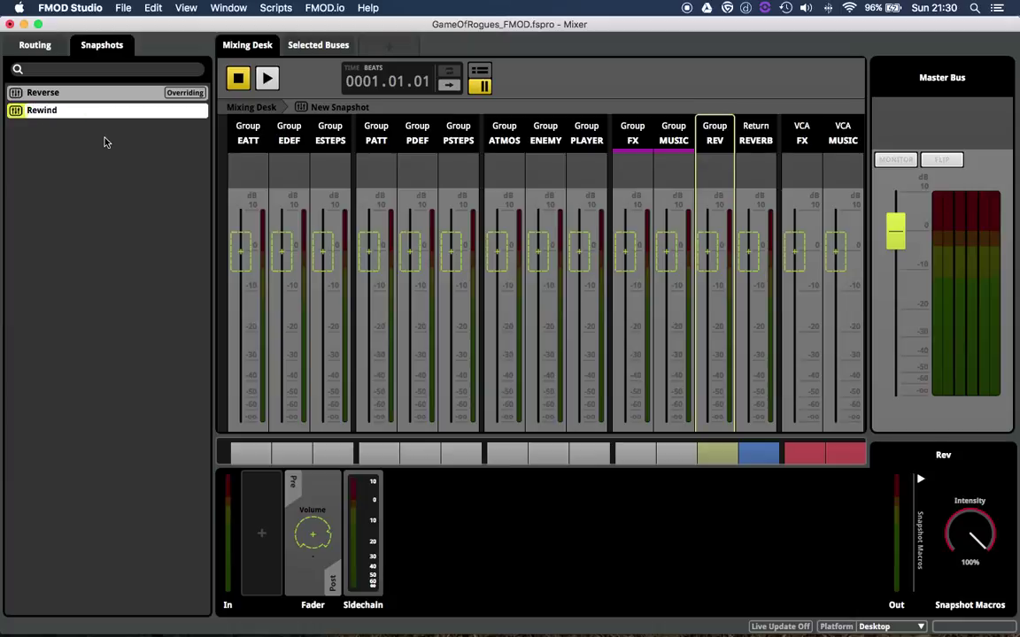
pyautogui.press('Return')
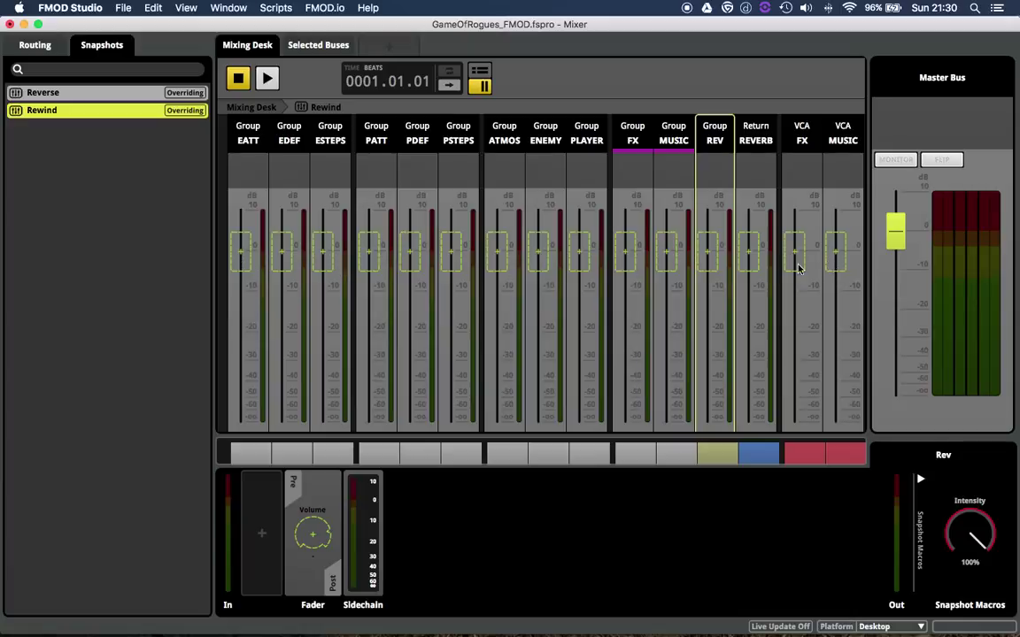
# - Scope all buses, from EATT through the REVERB return and FX and MUSIC VCAs, into the Rewind snapshot
pyautogui.click(241, 253)
pyautogui.click(282, 252)
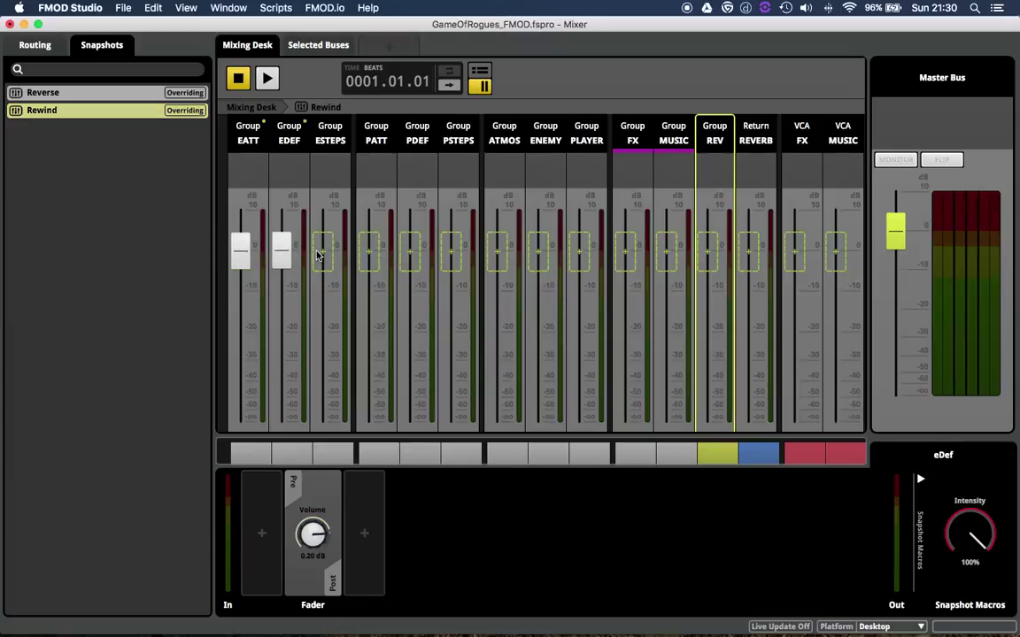
pyautogui.click(322, 252)
pyautogui.click(368, 252)
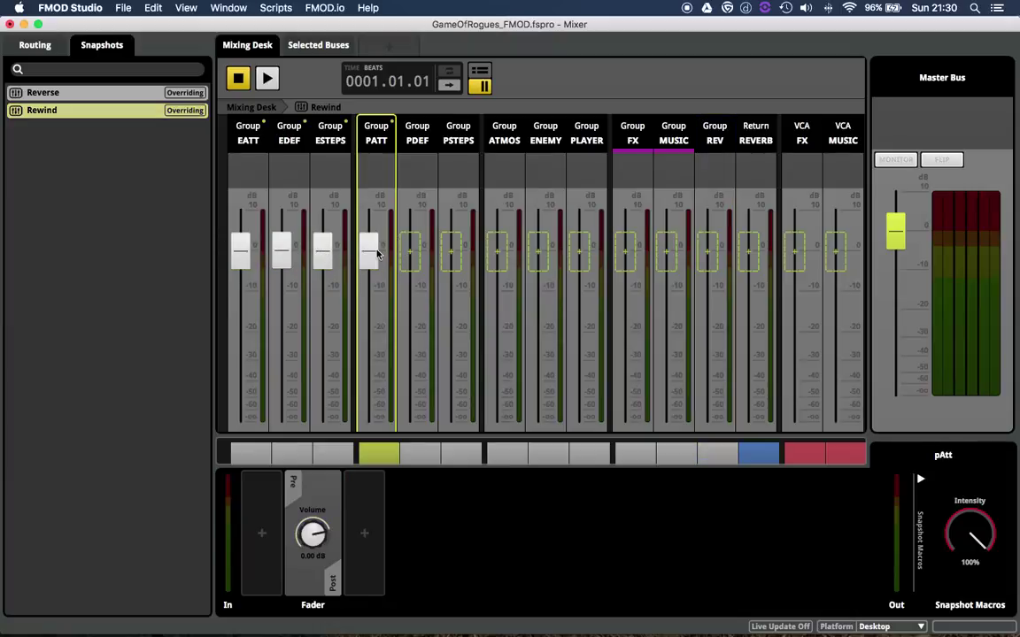
pyautogui.click(410, 252)
pyautogui.click(451, 251)
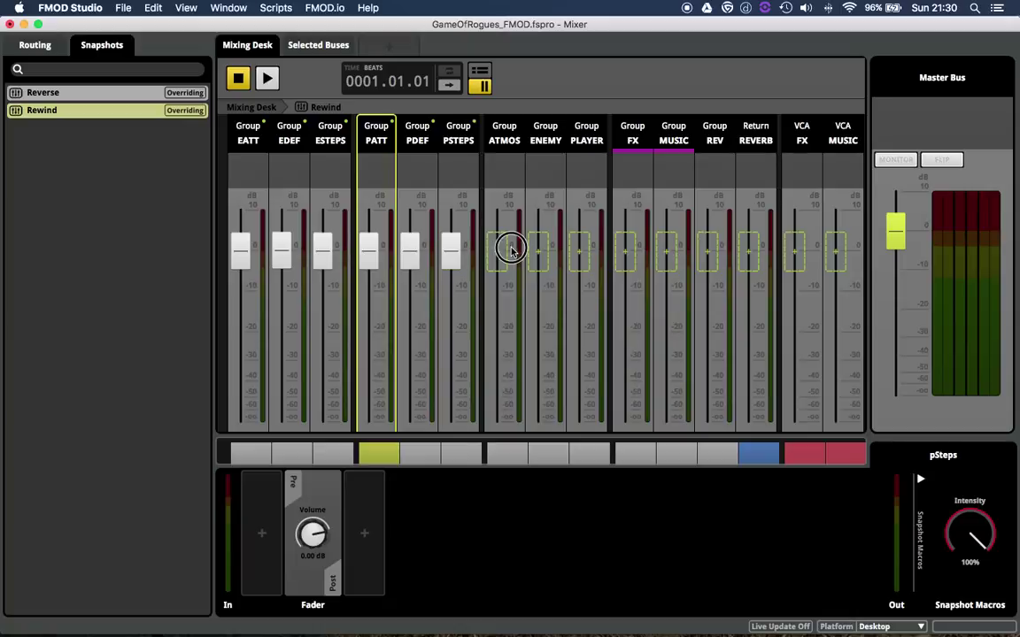
pyautogui.click(497, 251)
pyautogui.click(537, 253)
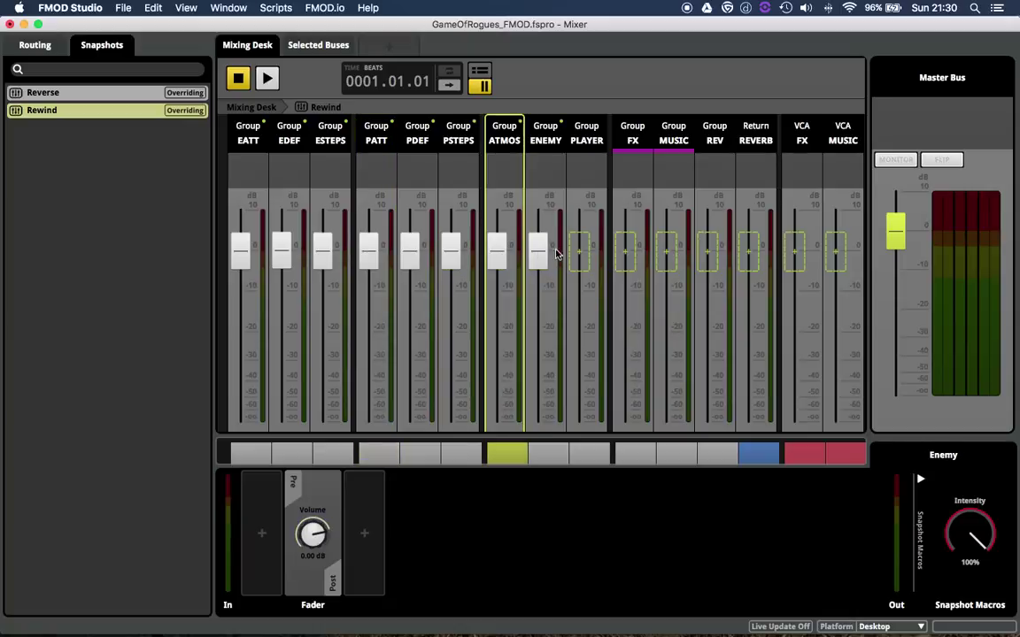
pyautogui.click(579, 253)
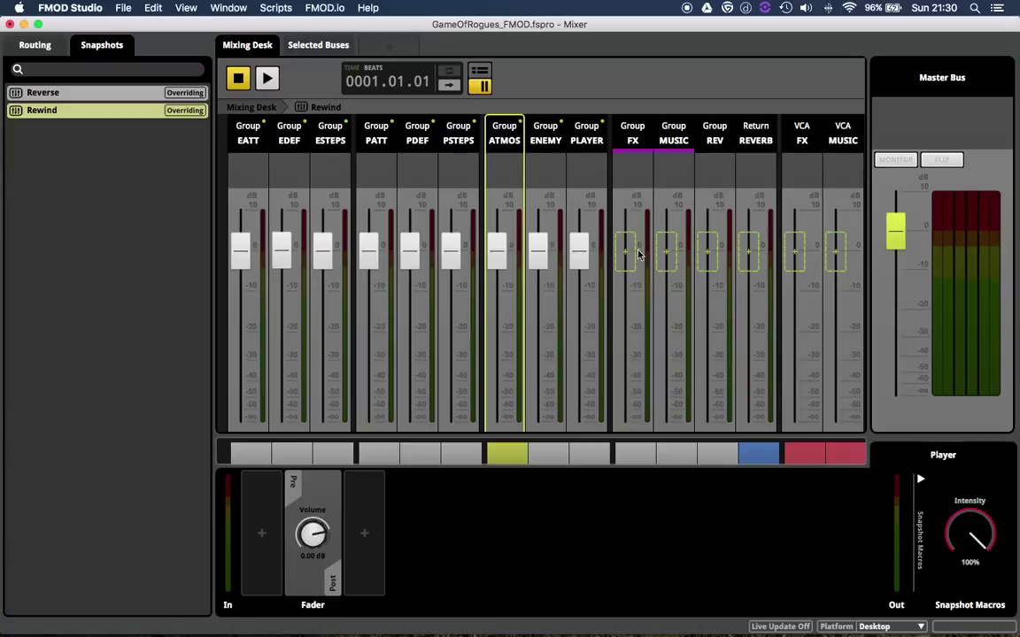
pyautogui.click(707, 251)
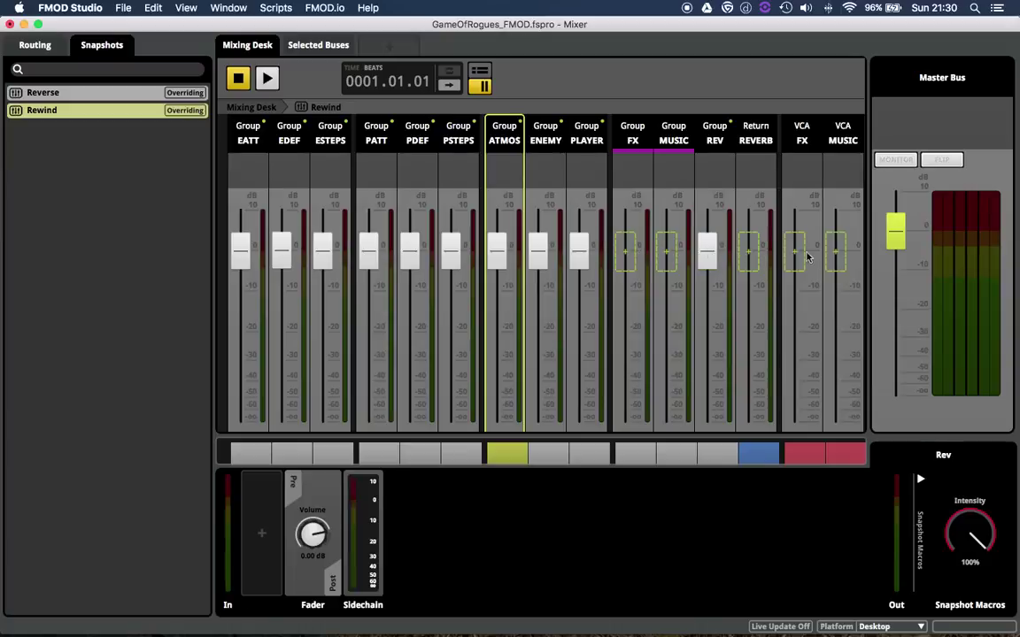
pyautogui.click(748, 251)
pyautogui.click(796, 251)
pyautogui.click(836, 252)
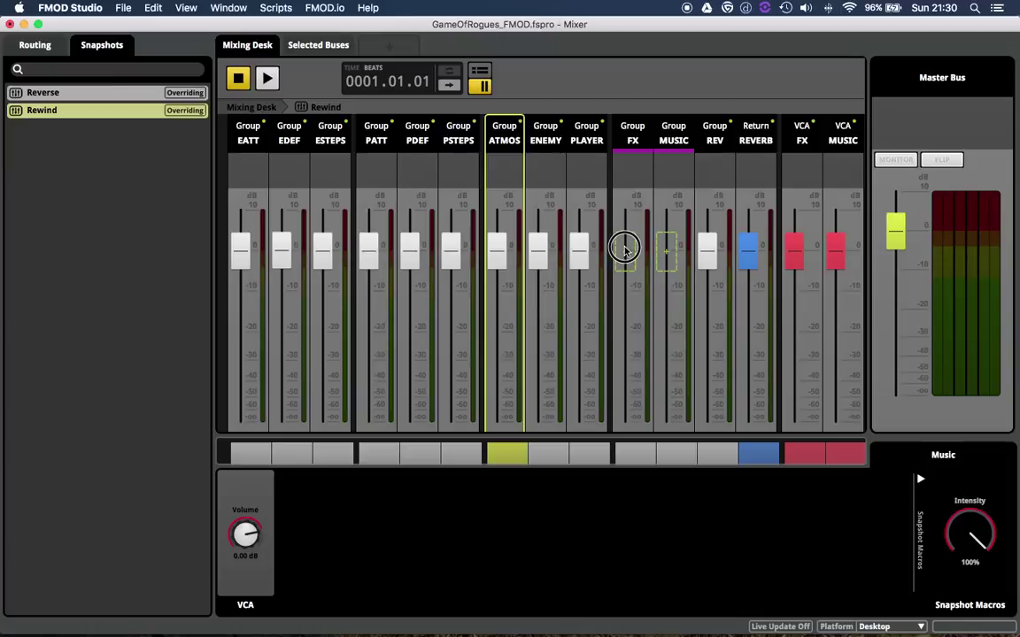
# - In the Rewind snapshot, lower the FX group to -9.4 dB and the MUSIC group to -49.5 dB
pyautogui.moveTo(625, 250); pyautogui.dragTo(625, 290)
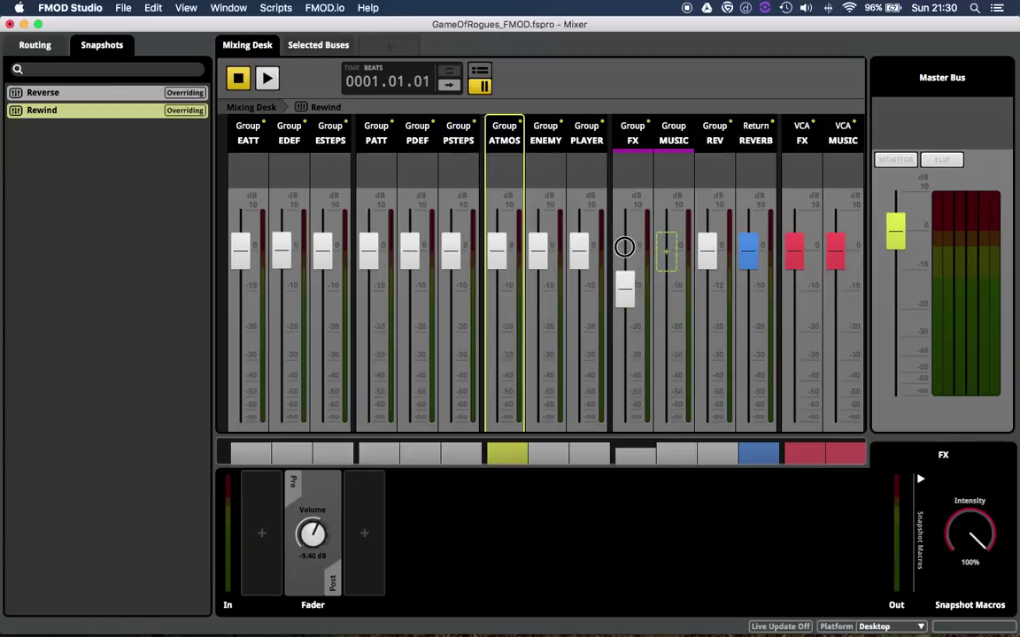
pyautogui.click(666, 248)
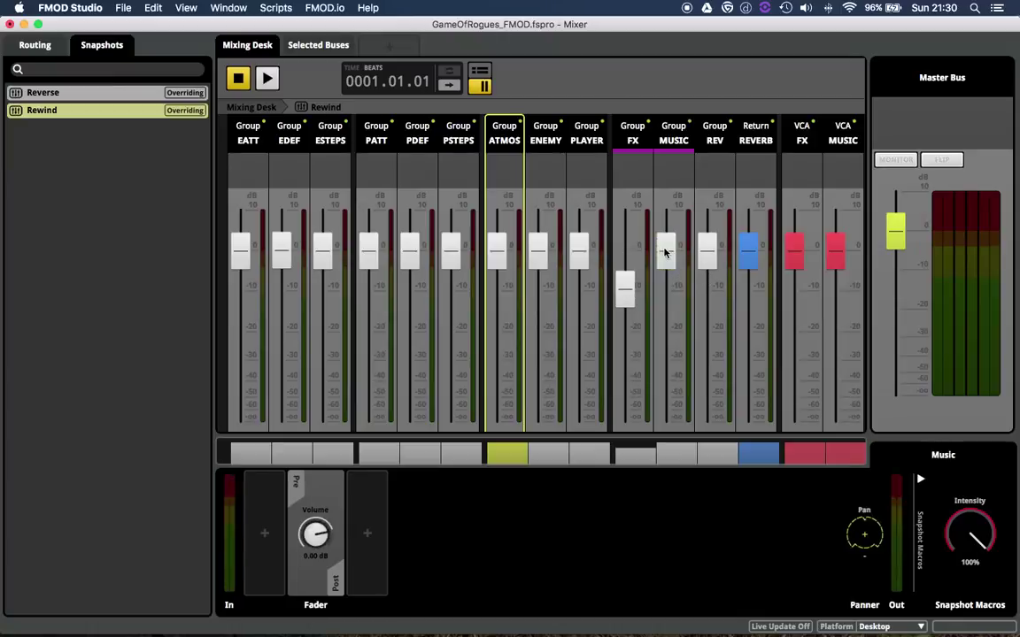
pyautogui.moveTo(666, 248); pyautogui.dragTo(666, 396)
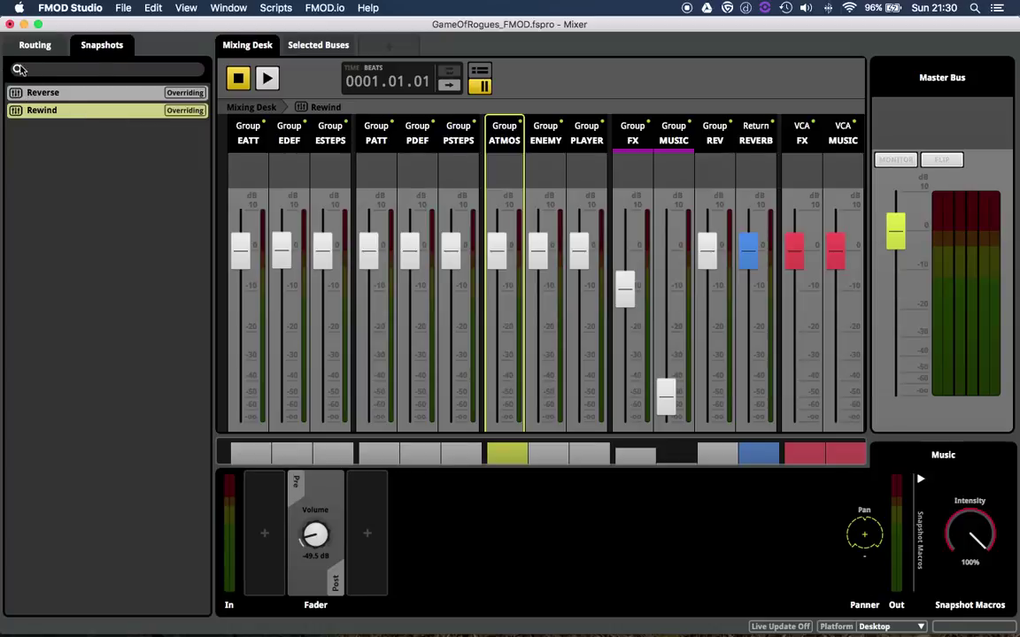
# - Add an empty event named RewindMusic to the Music folder in the Event Editor
pyautogui.press('super+1')
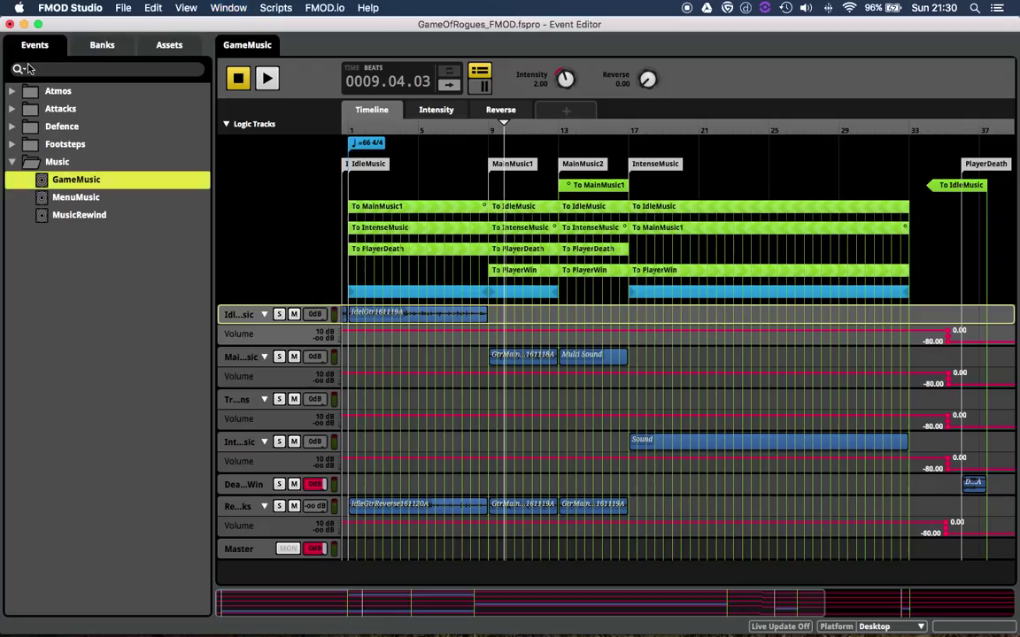
pyautogui.rightClick(47, 163)
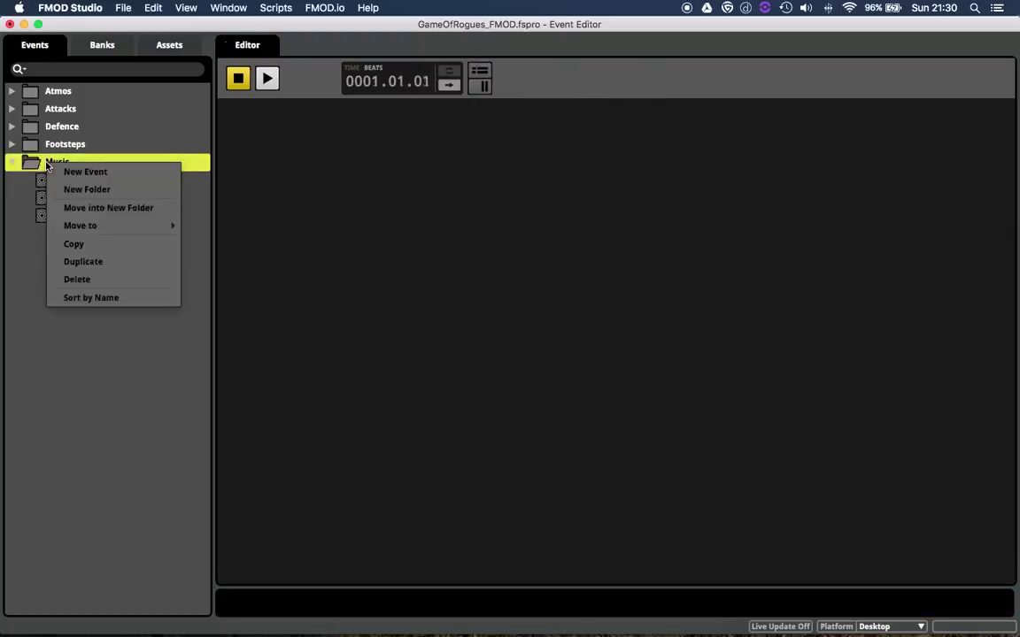
pyautogui.click(88, 173)
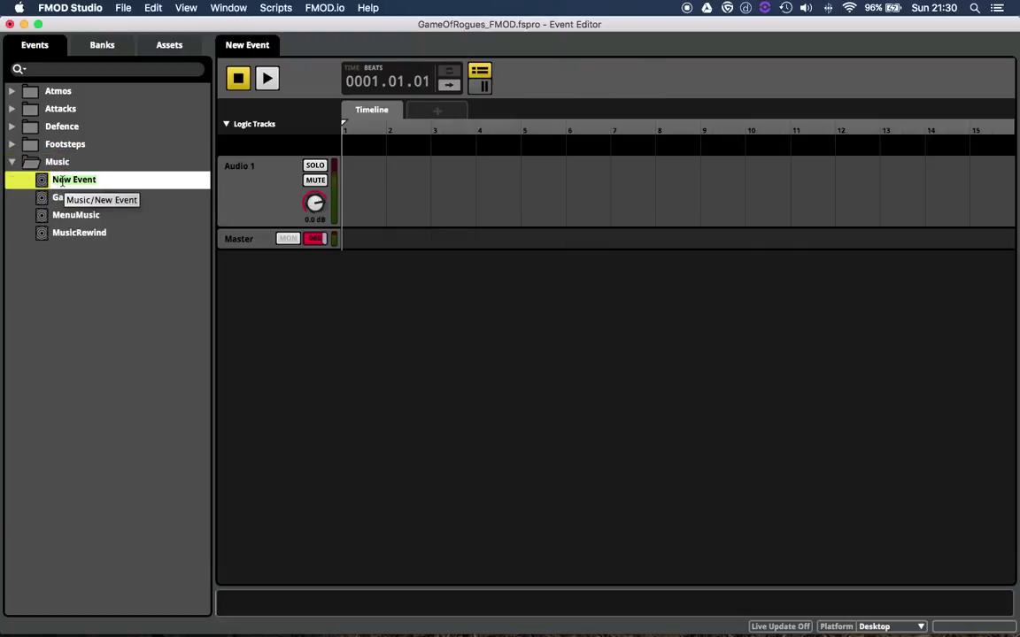
pyautogui.write('RewindMusic')
pyautogui.press('Return')
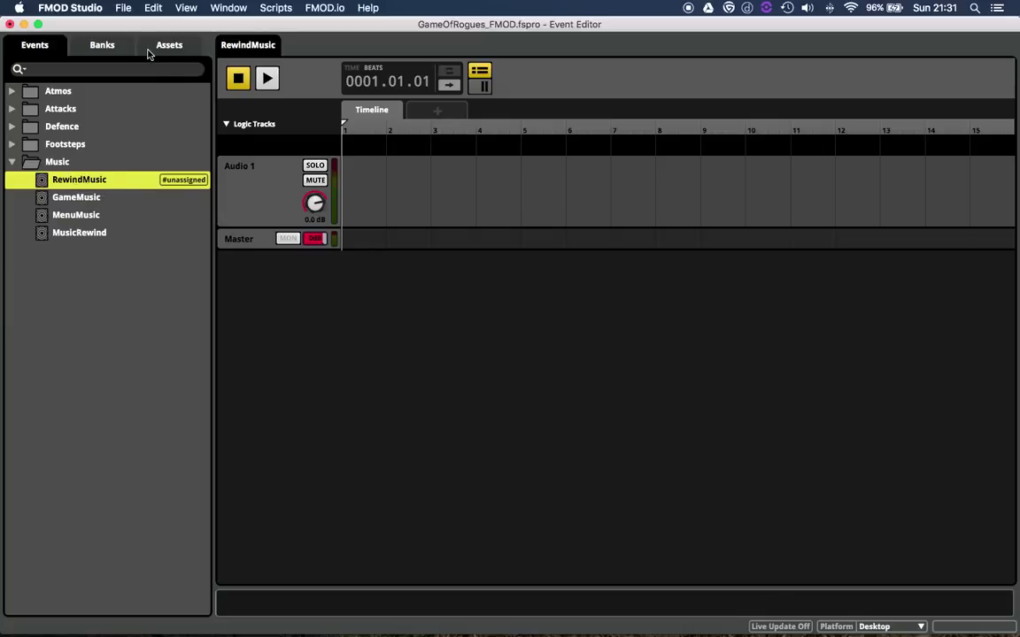
pyautogui.press('super+2')
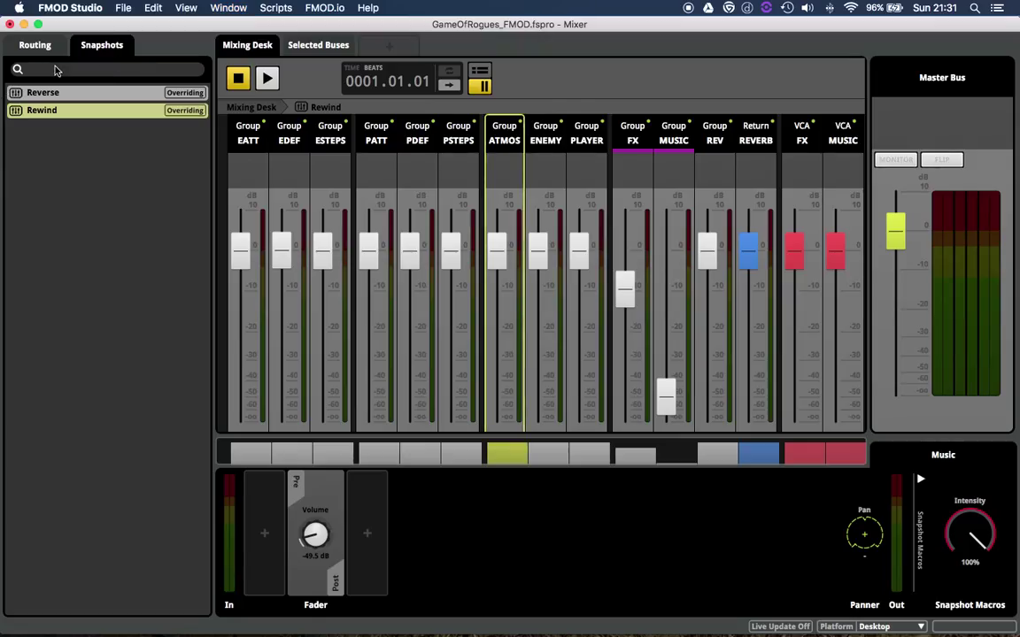
# - In the Mixer's Routing view, move Music/RewindMusic under the Rev group bus
pyautogui.click(35, 44)
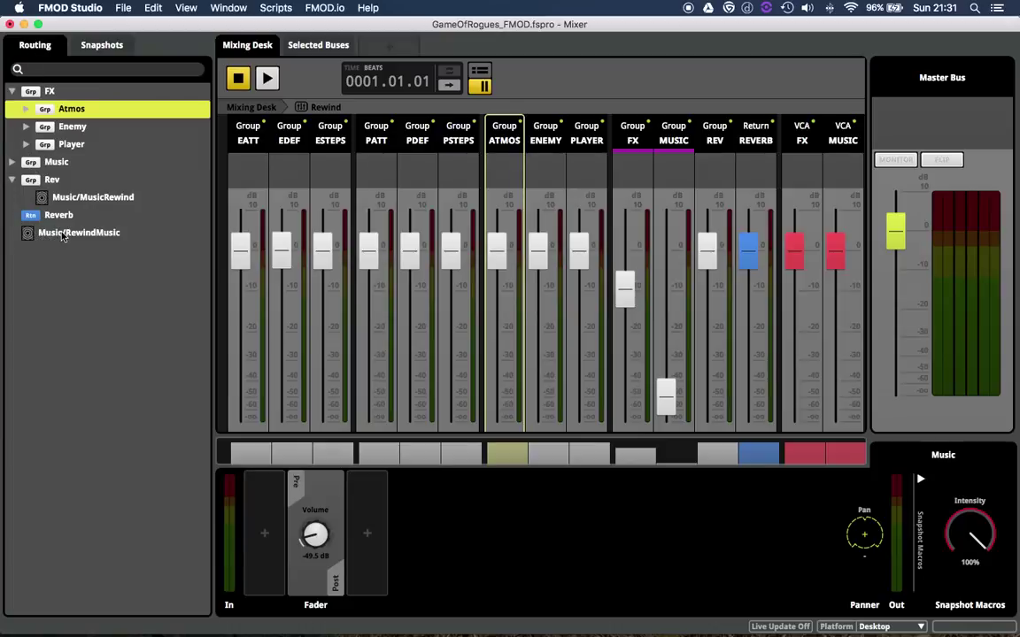
pyautogui.moveTo(46, 232); pyautogui.dragTo(51, 181)
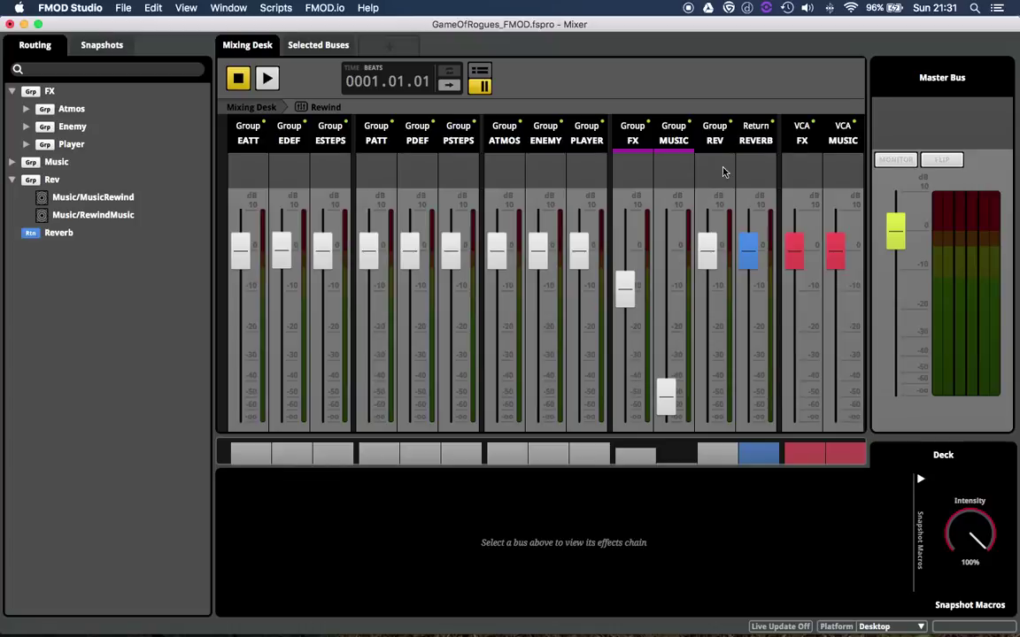
pyautogui.click(715, 137)
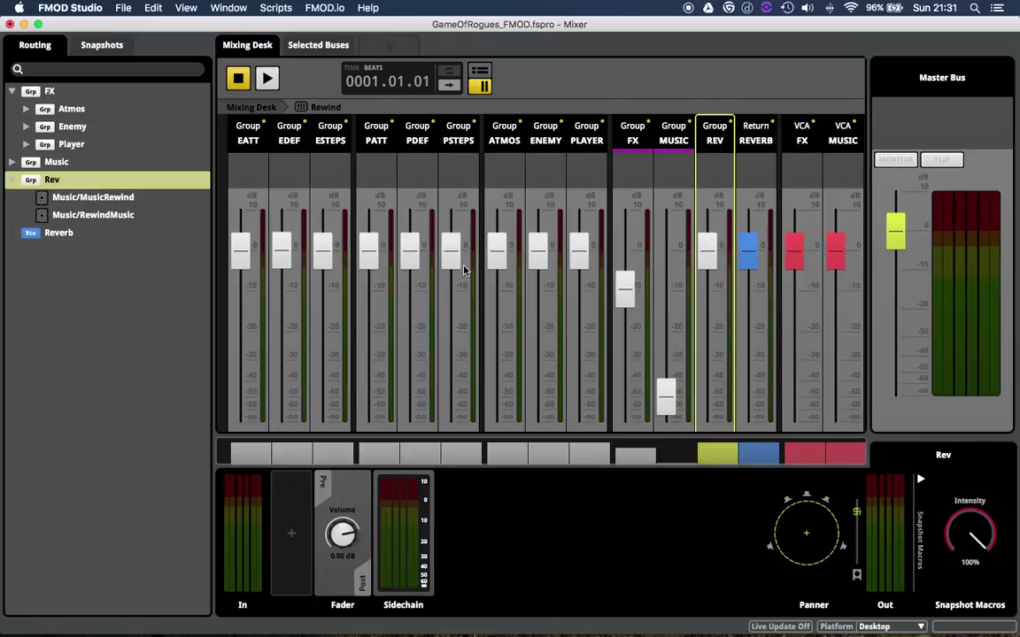
pyautogui.press('super+1')
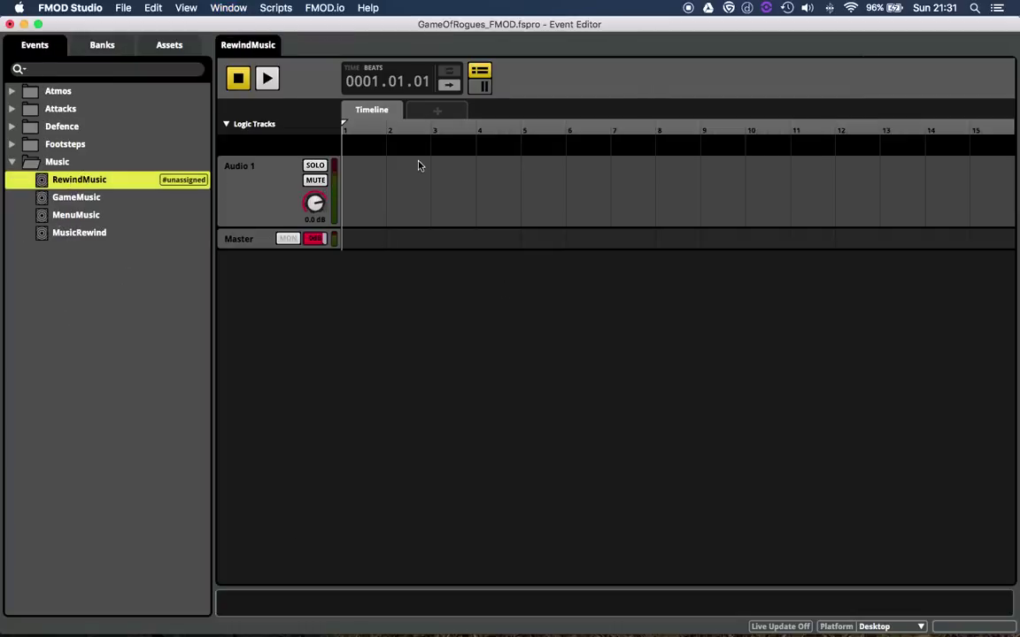
# - Place the five Trimmed reverse guitar files as one Multi Sound on Audio 1
pyautogui.click(168, 46)
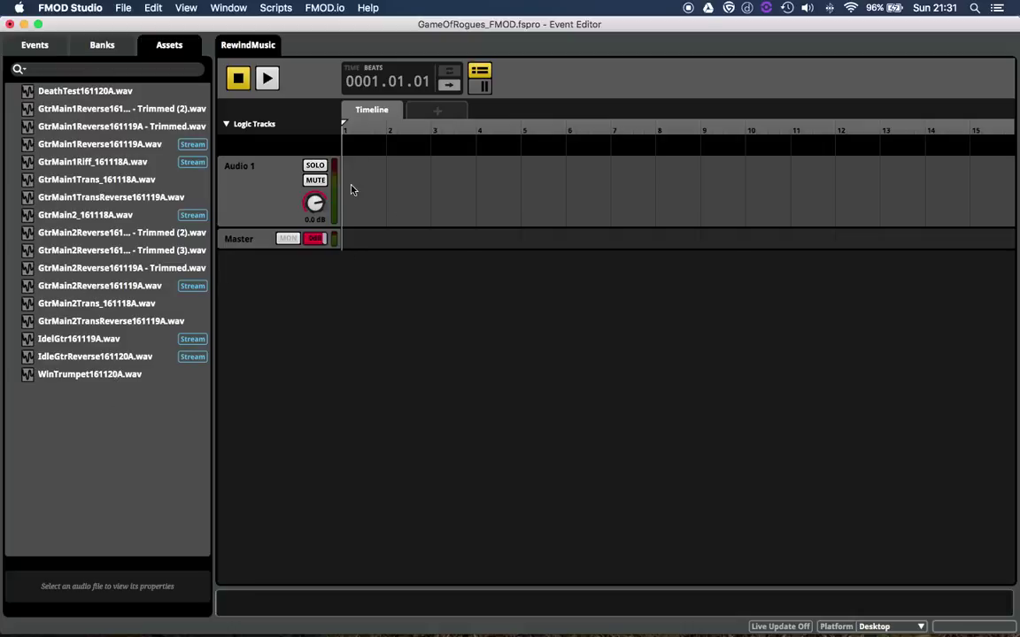
pyautogui.click(63, 109)
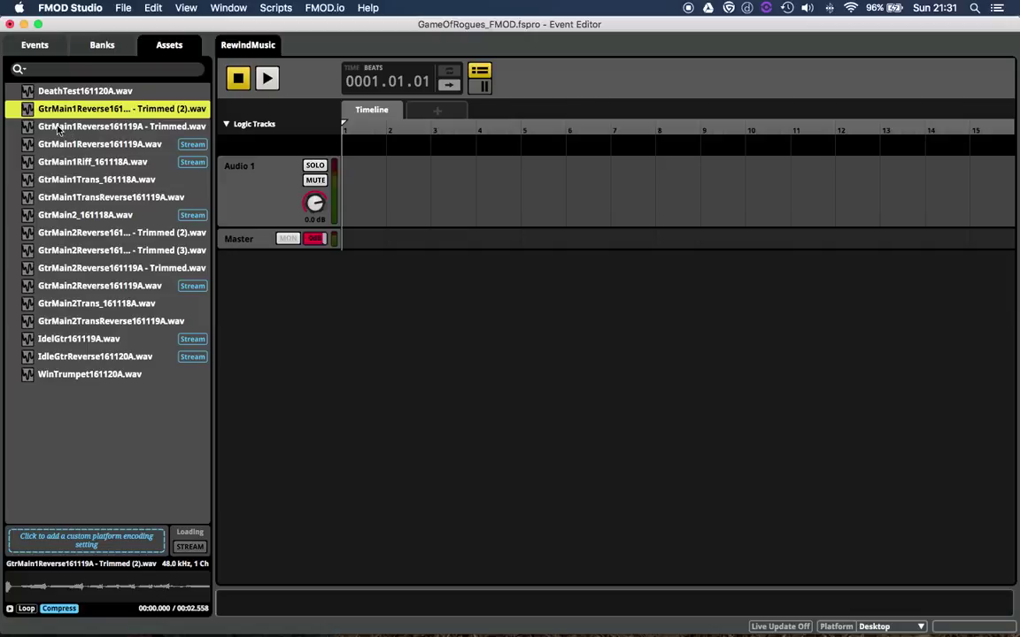
pyautogui.keyDown('shift'); pyautogui.click(60, 127); pyautogui.keyUp('shift')
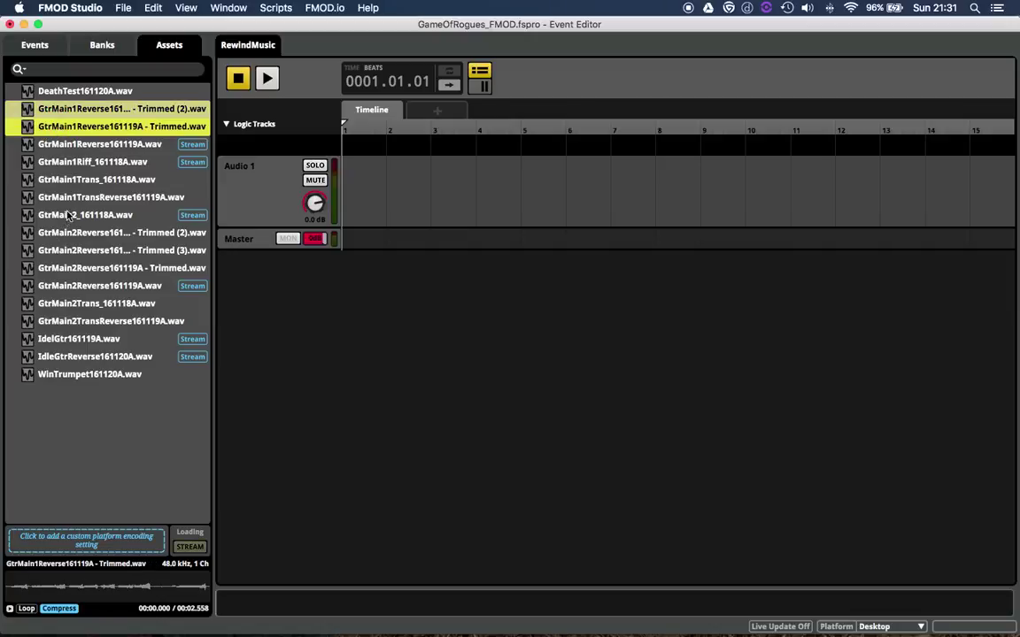
pyautogui.keyDown('super'); pyautogui.click(80, 234); pyautogui.keyUp('super')
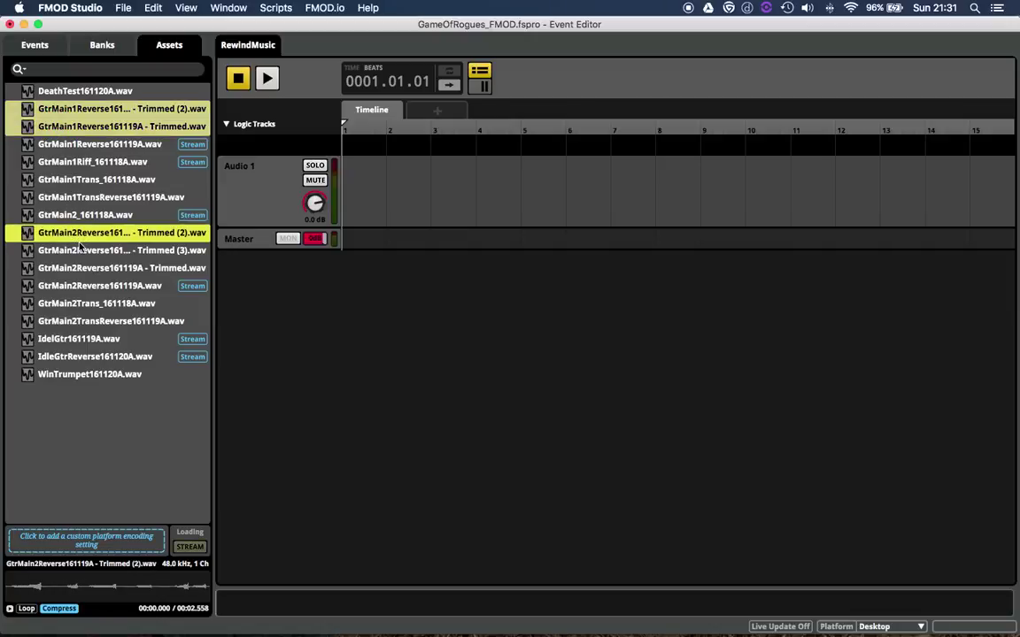
pyautogui.keyDown('super'); pyautogui.click(78, 250); pyautogui.keyUp('super')
pyautogui.keyDown('super'); pyautogui.click(80, 268); pyautogui.keyUp('super')
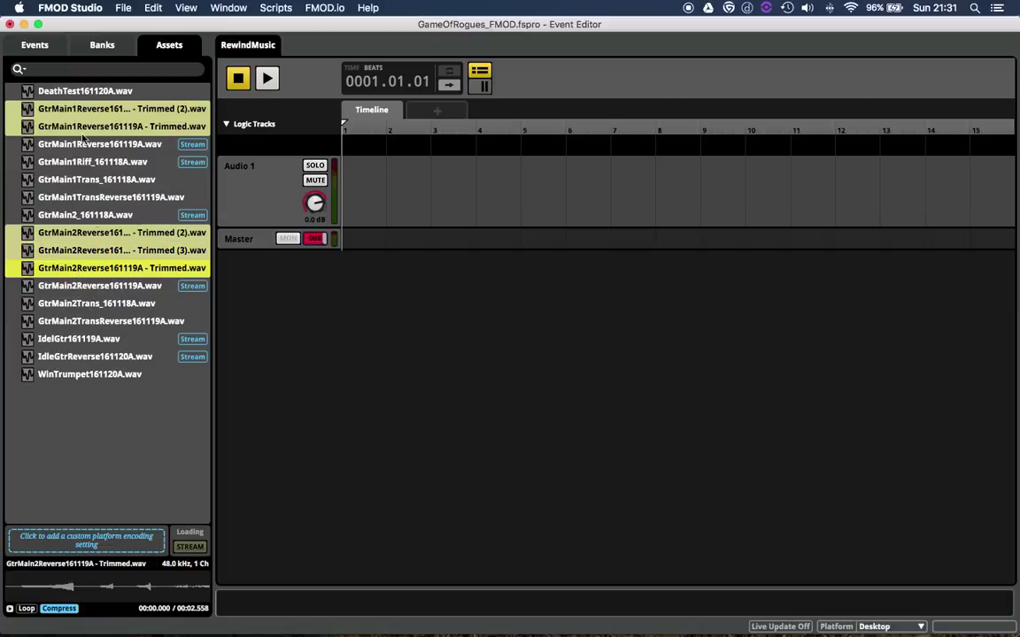
pyautogui.moveTo(55, 106); pyautogui.dragTo(745, 217)
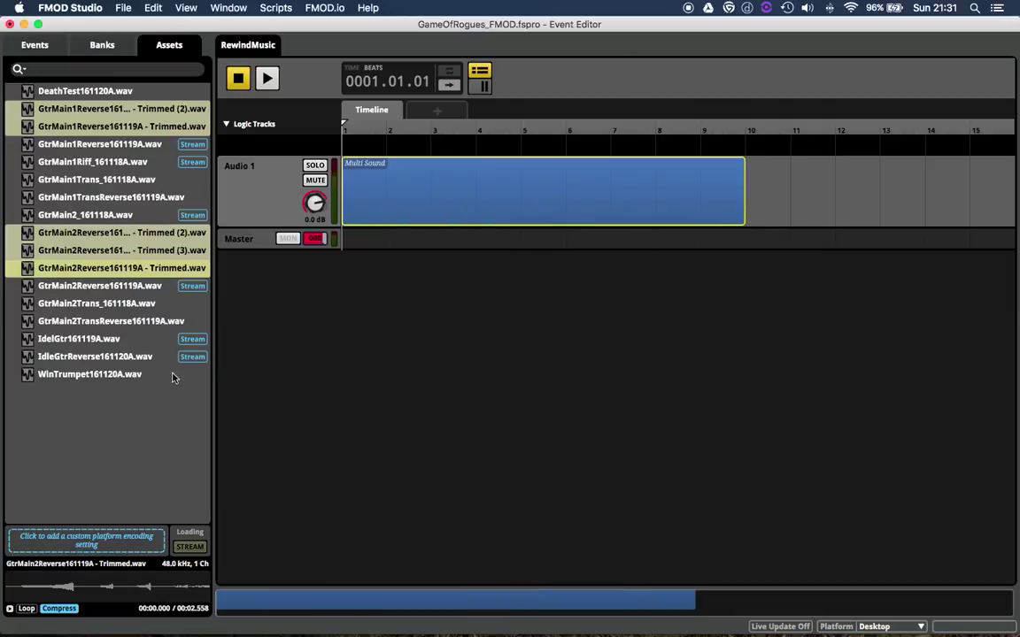
# - Add a second audio track and place a trimmed reverse guitar clip on it
pyautogui.rightClick(237, 202)
pyautogui.click(281, 216)
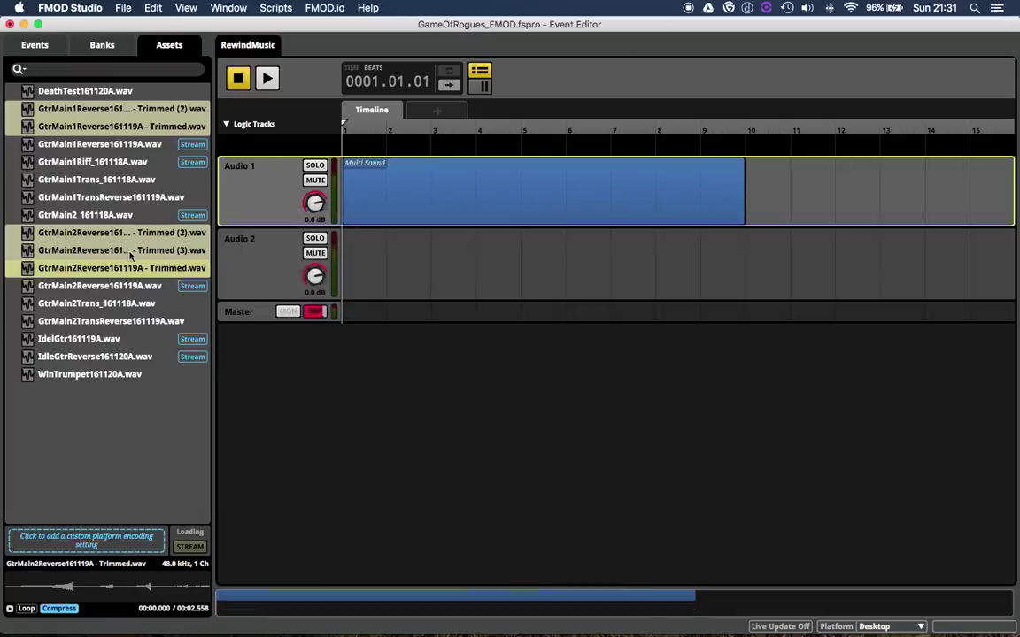
pyautogui.click(84, 196)
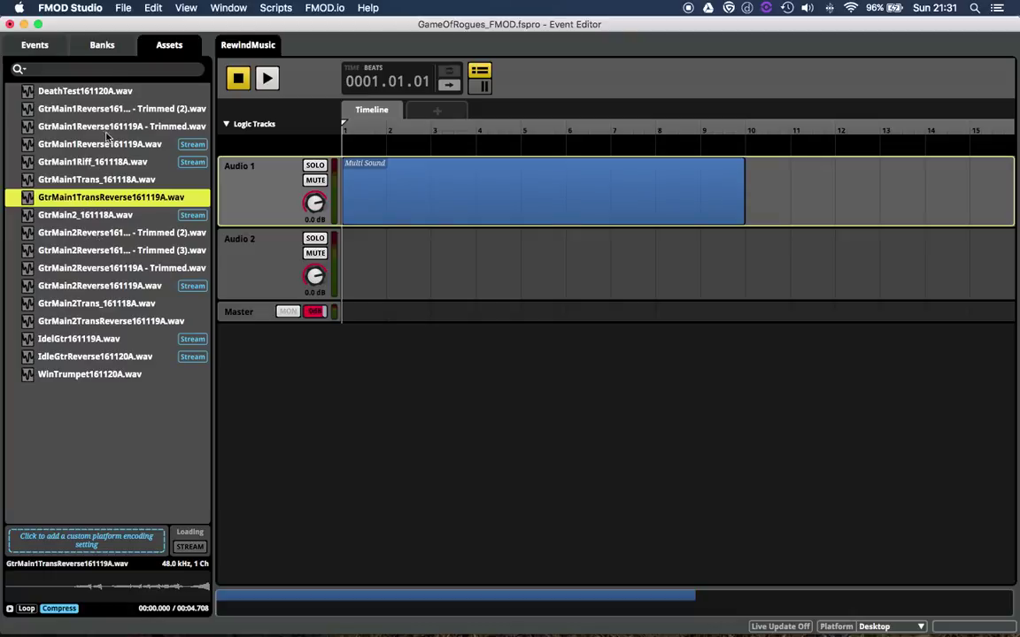
pyautogui.moveTo(104, 131); pyautogui.dragTo(452, 257)
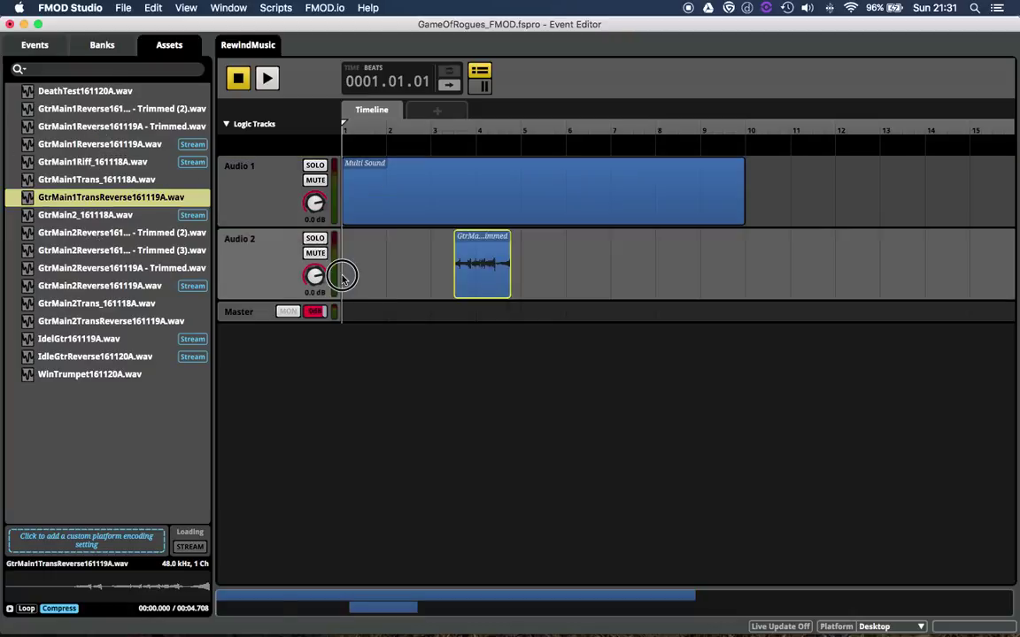
# - Shorten the Multi Sound to end near beat 2.2 and delete the clip on Audio 2
pyautogui.click(735, 212)
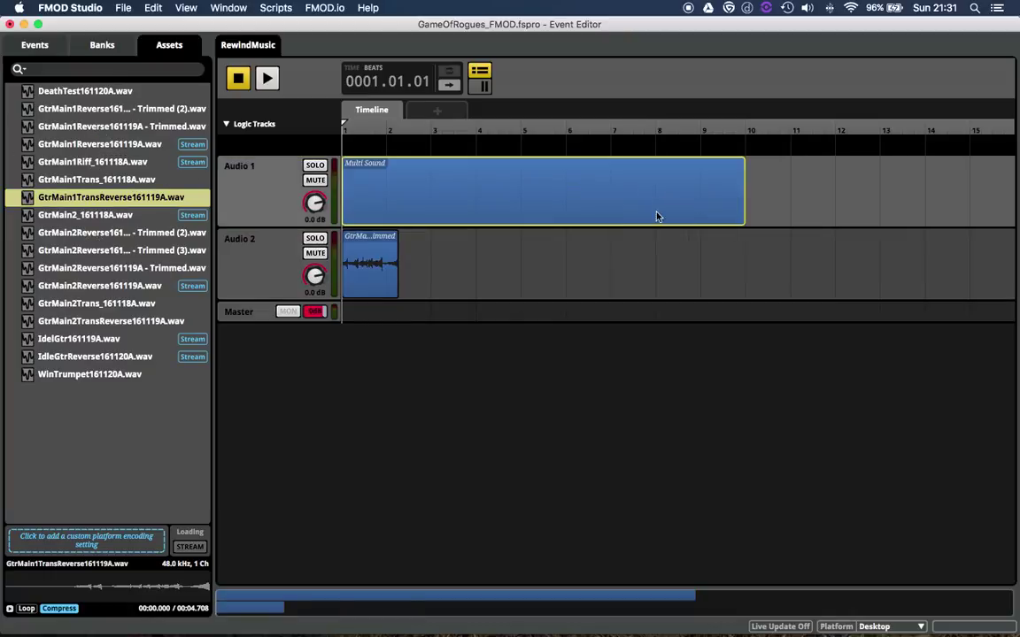
pyautogui.moveTo(744, 212); pyautogui.dragTo(393, 216)
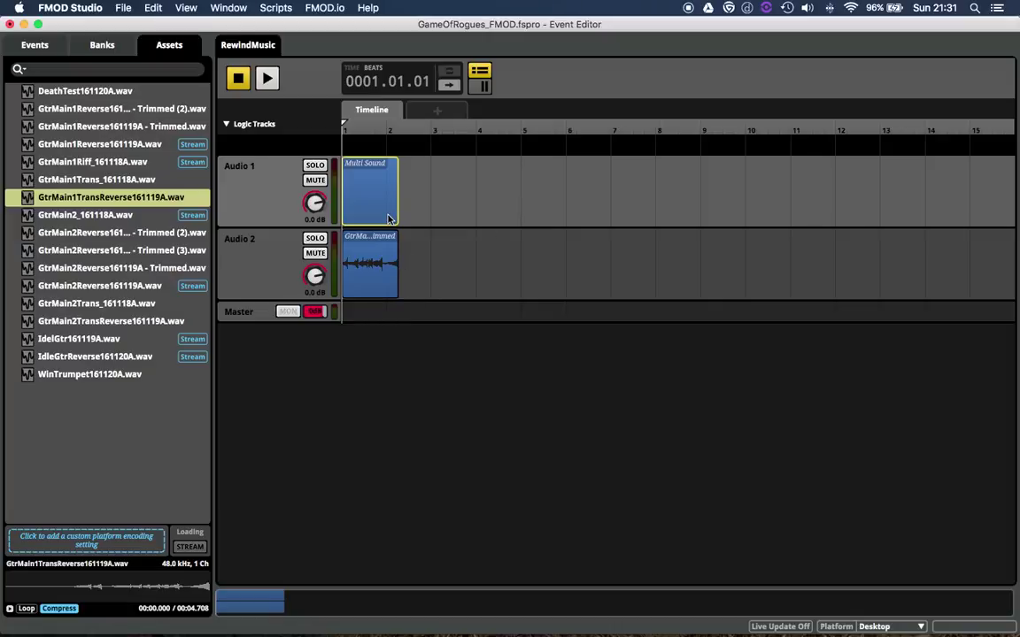
pyautogui.scroll(5, 389, 218)
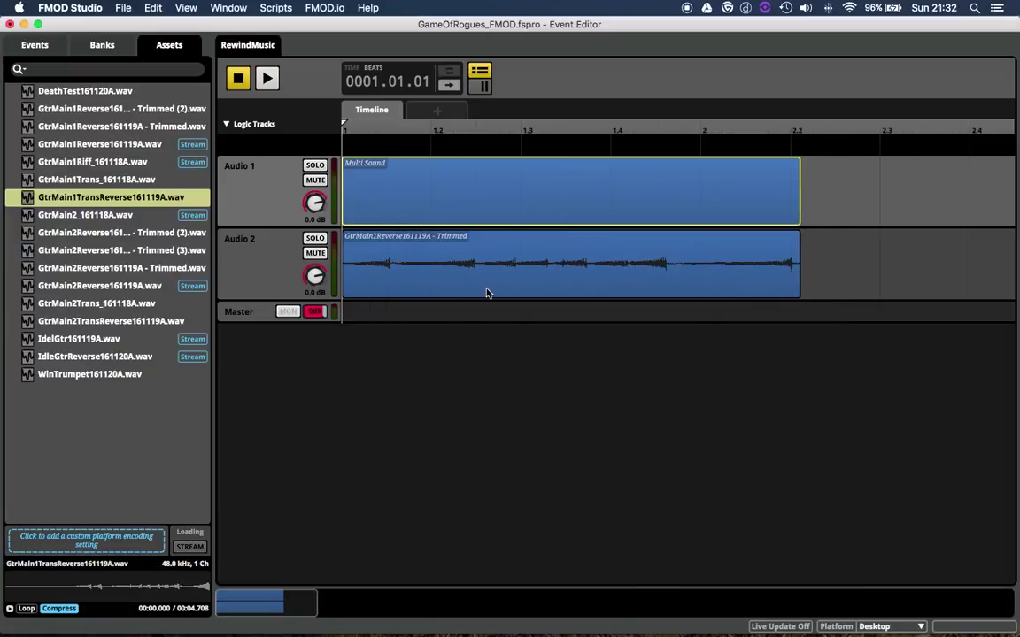
pyautogui.click(469, 290)
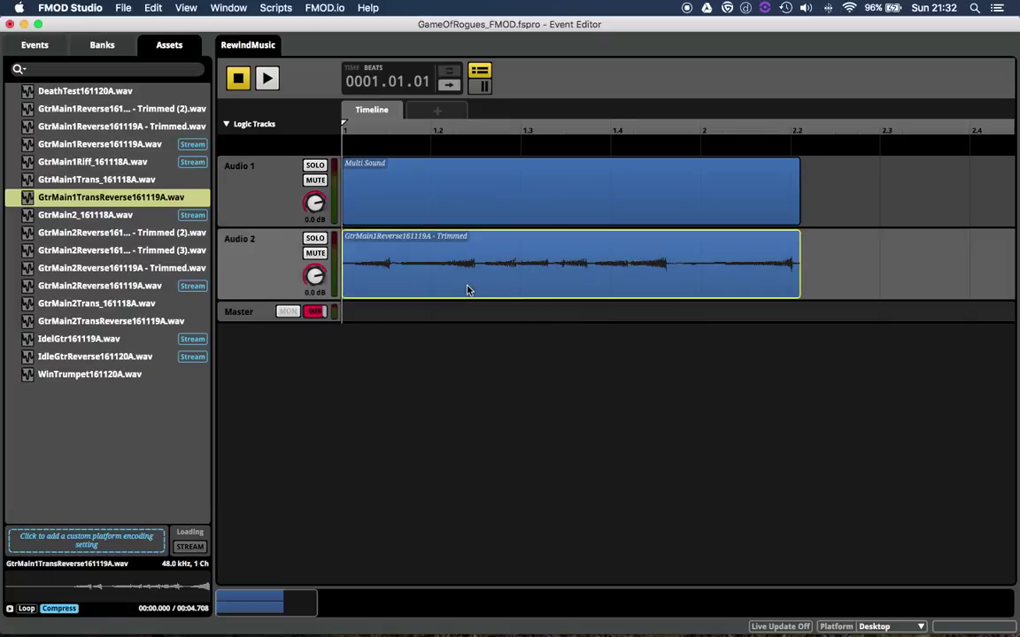
pyautogui.press('Delete')
# - Rename Audio 1 to Music and Audio 2 to Snapshot
pyautogui.doubleClick(239, 168)
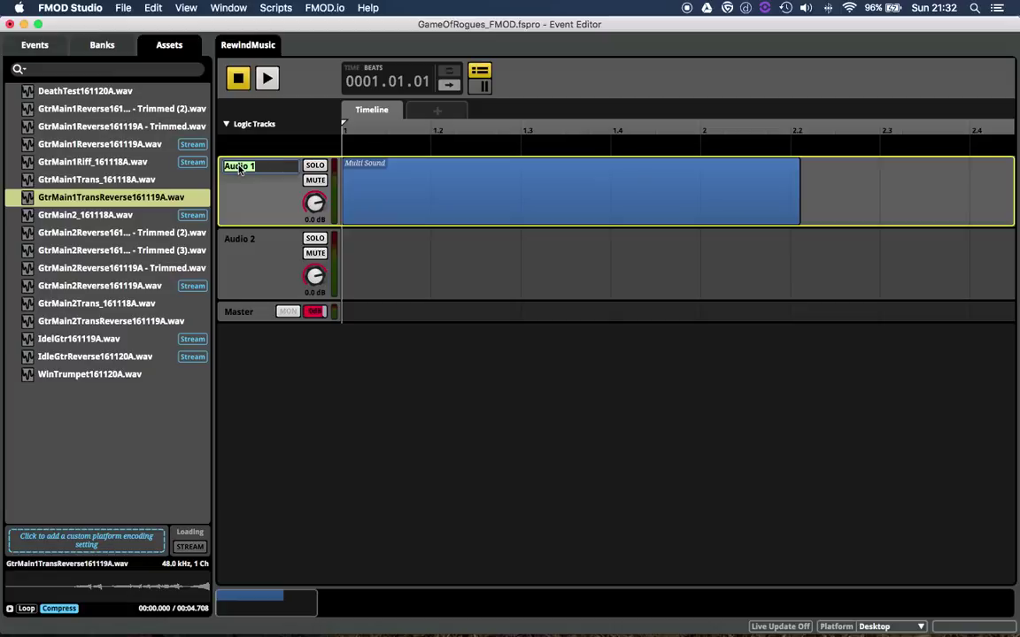
pyautogui.write('Music')
pyautogui.press('Return')
pyautogui.doubleClick(243, 246)
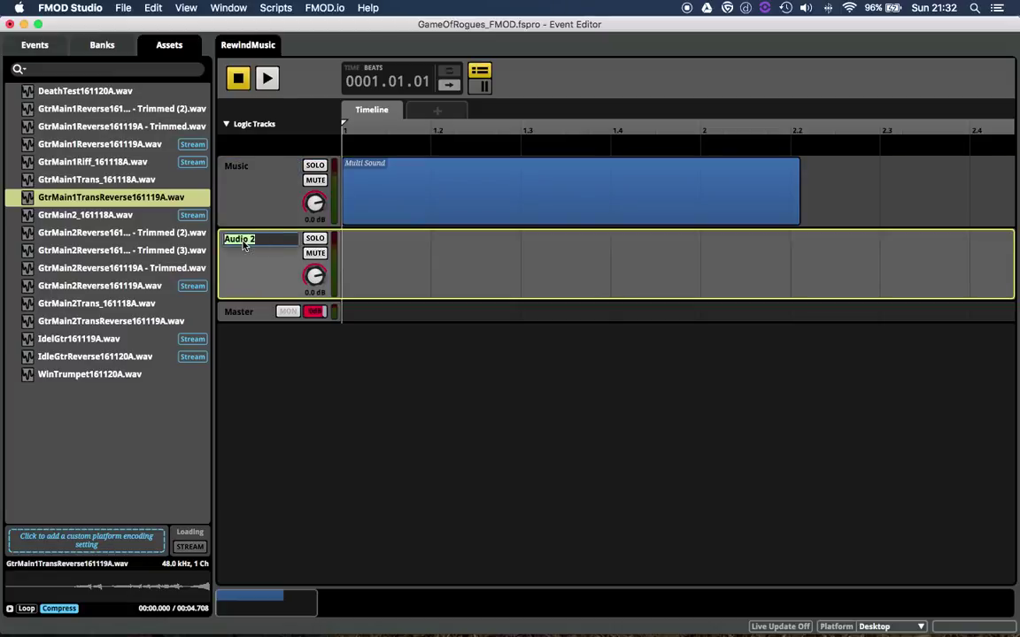
pyautogui.write('Snapshot')
pyautogui.press('Return')
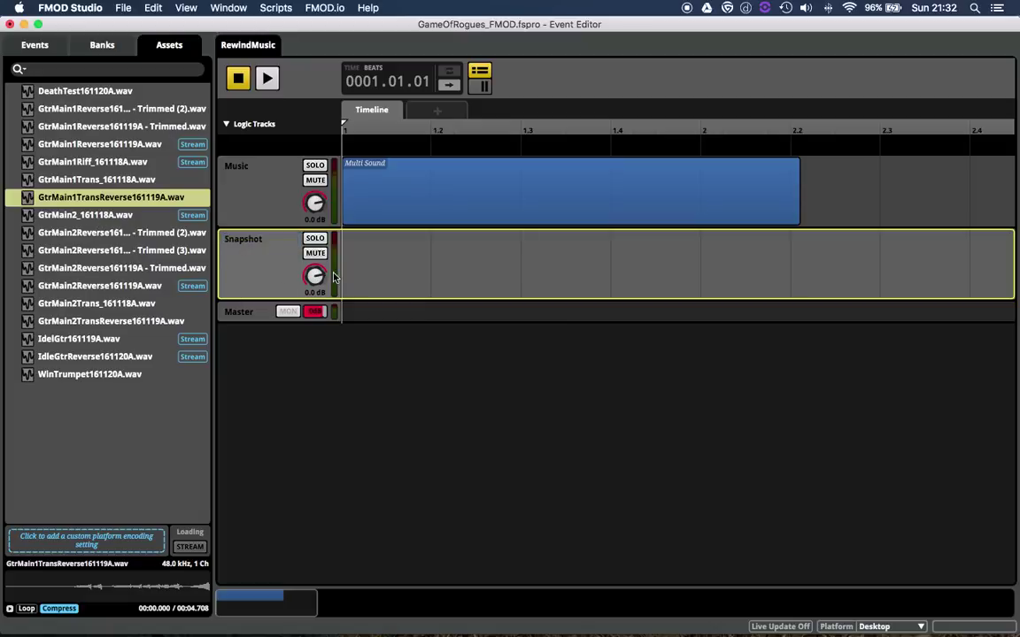
# - Add the Rewind snapshot to the Snapshot track, starting at bar 1 and as long as the Multi Sound
pyautogui.click(34, 44)
pyautogui.rightClick(372, 256)
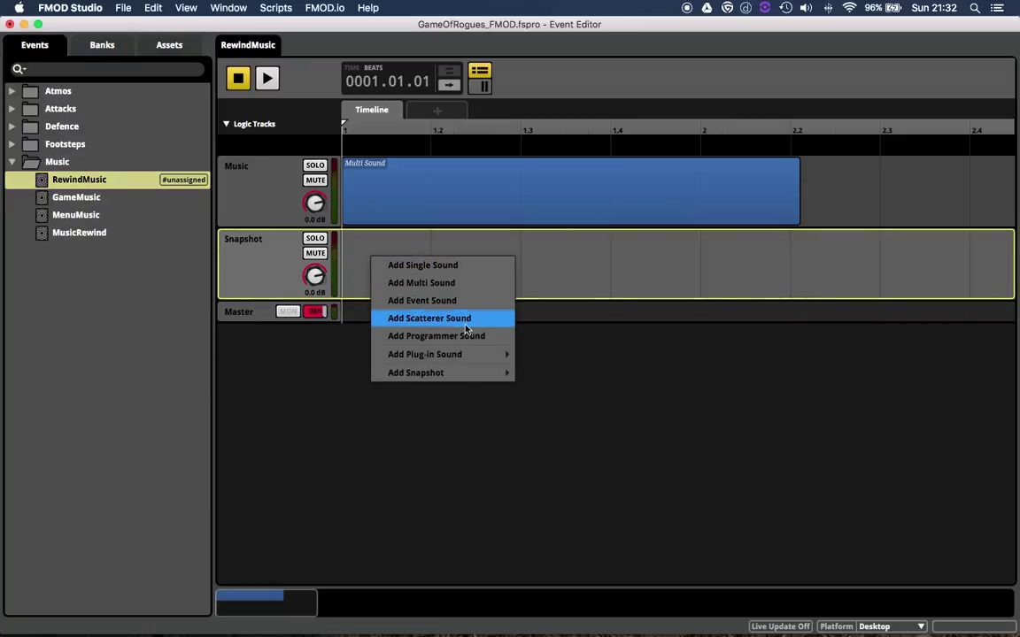
pyautogui.moveTo(453, 373)
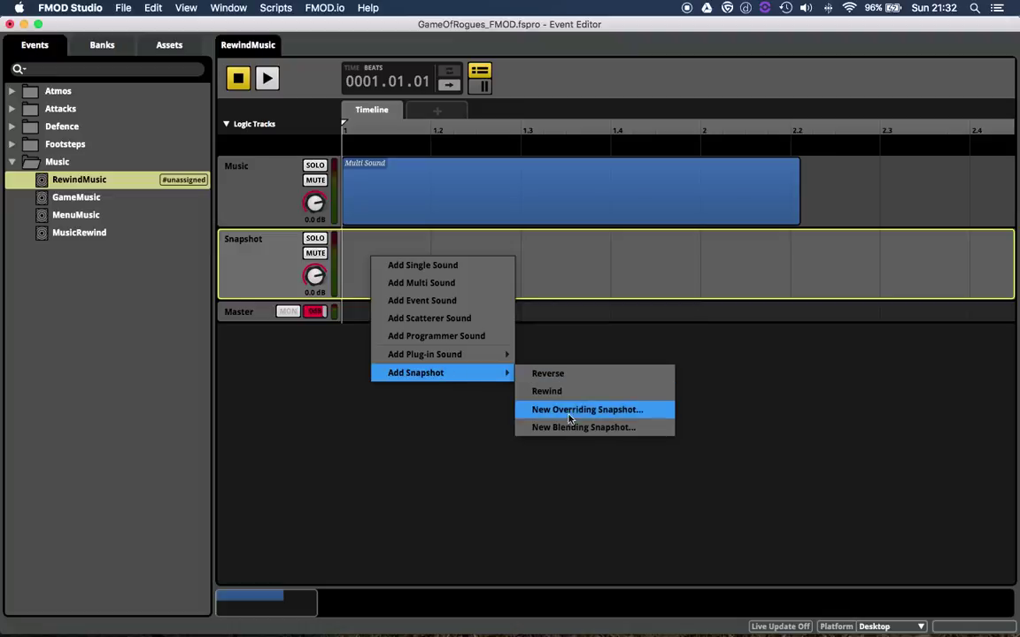
pyautogui.click(566, 392)
pyautogui.moveTo(426, 283); pyautogui.dragTo(367, 291)
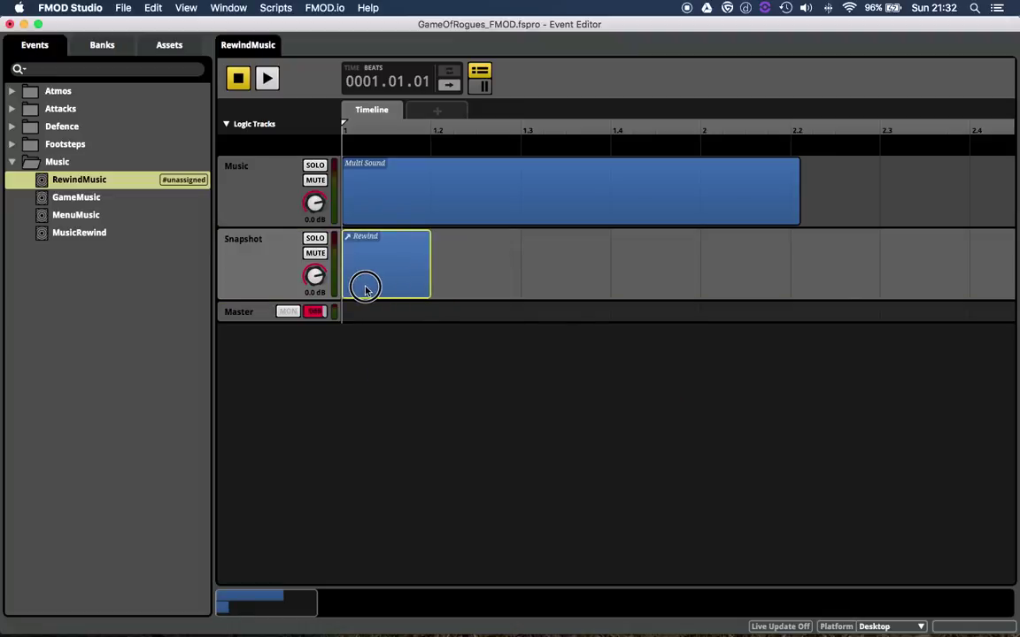
pyautogui.moveTo(432, 277); pyautogui.dragTo(800, 292)
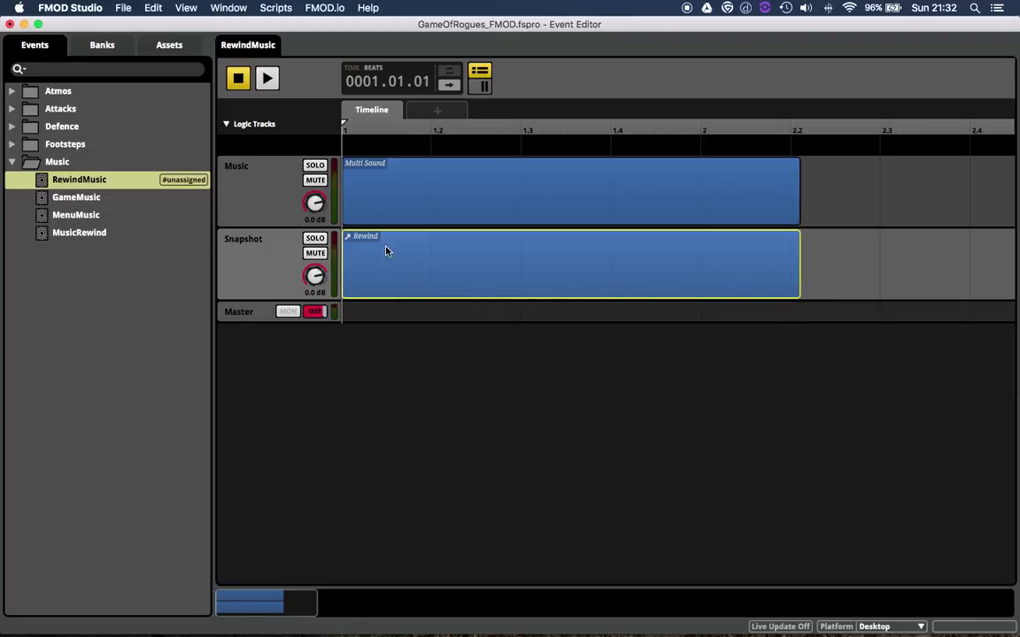
# - Check the Music track's Multi Sound playlist and briefly view the Mixer
pyautogui.click(246, 206)
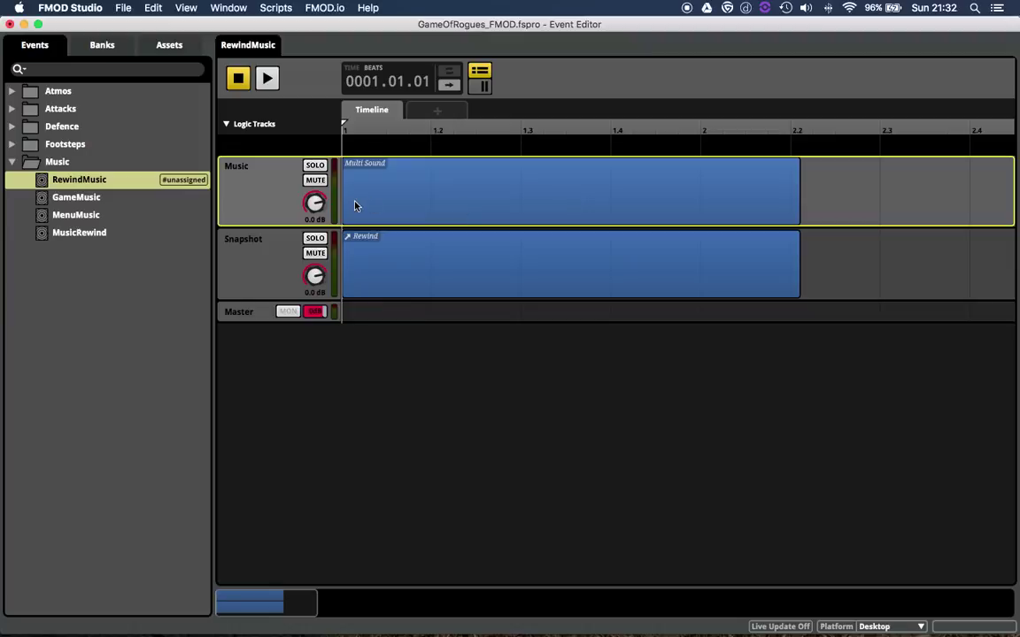
pyautogui.click(412, 206)
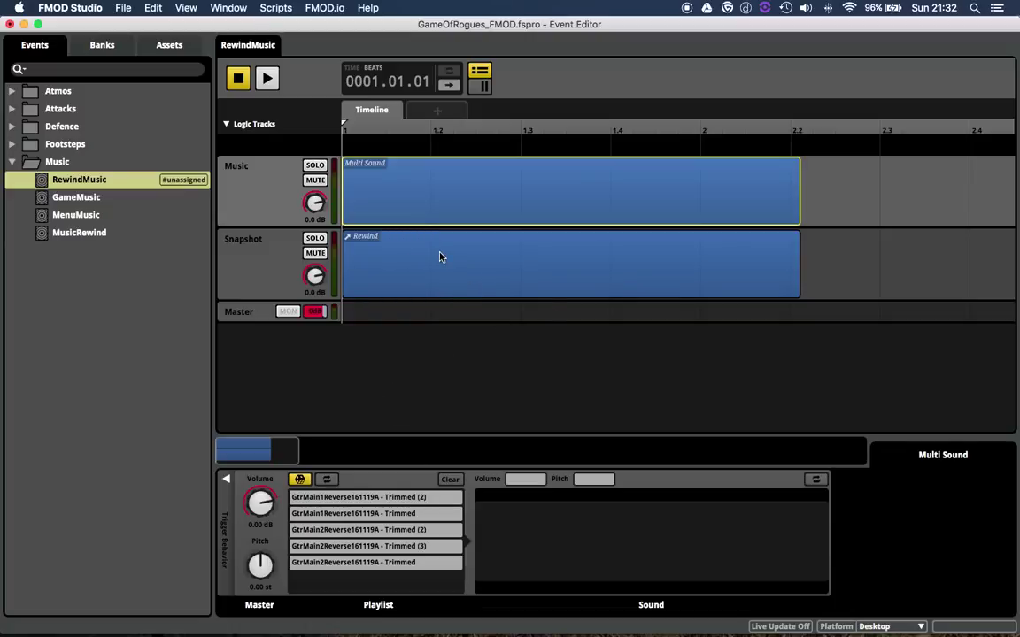
pyautogui.press('super+2')
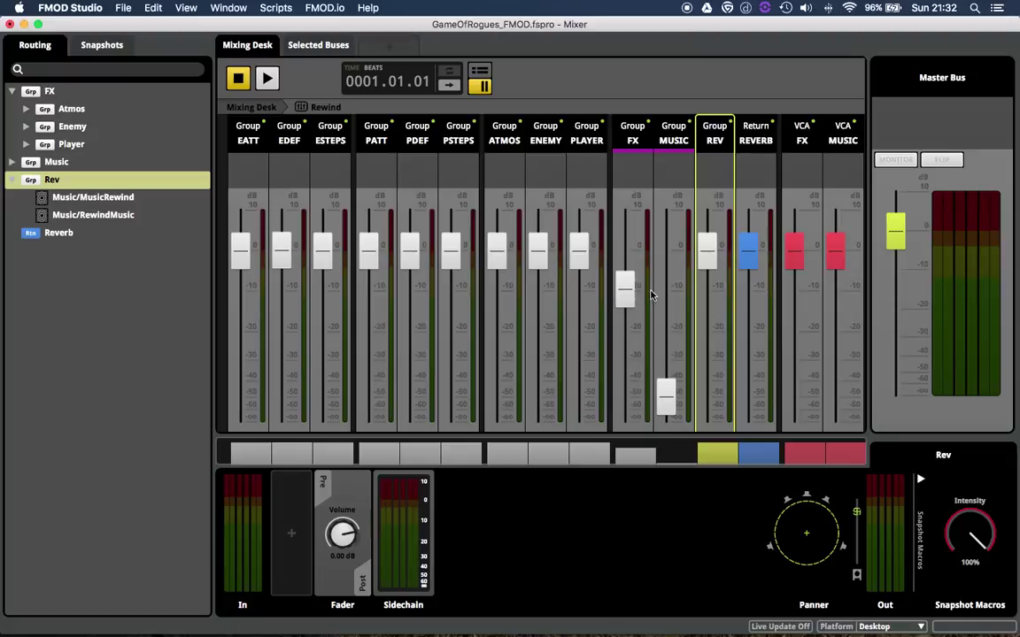
pyautogui.press('super+1')
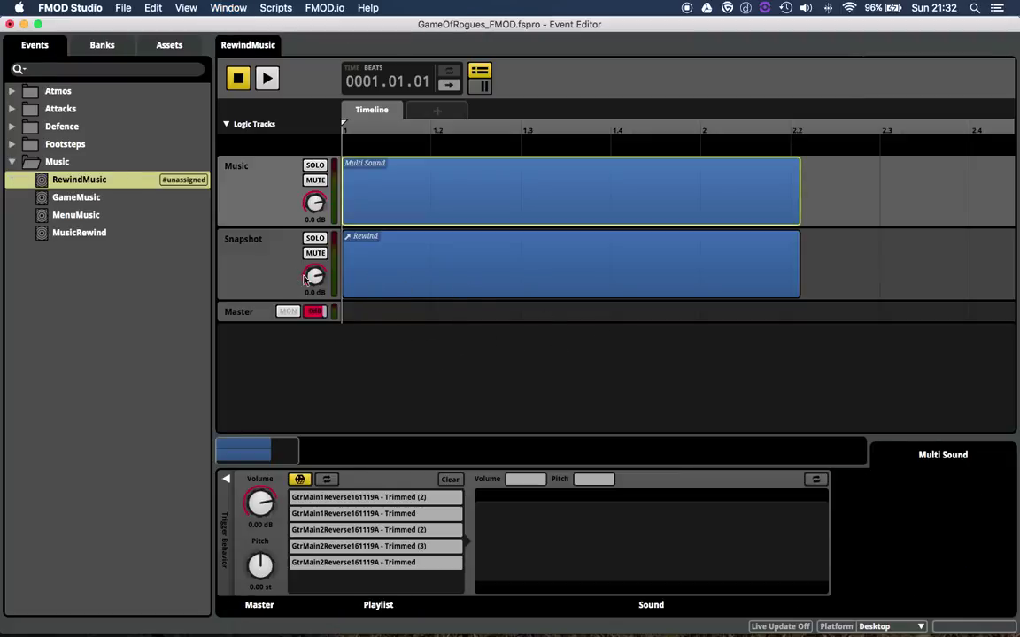
# - Add an automation lane for the Rewind instrument's Intensity
pyautogui.click(255, 247)
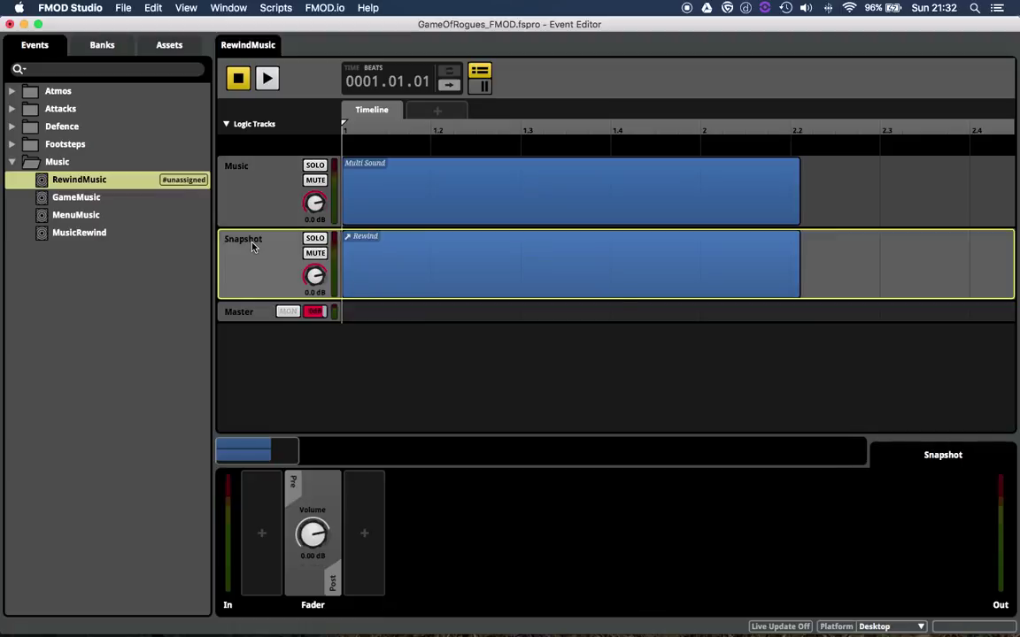
pyautogui.click(410, 256)
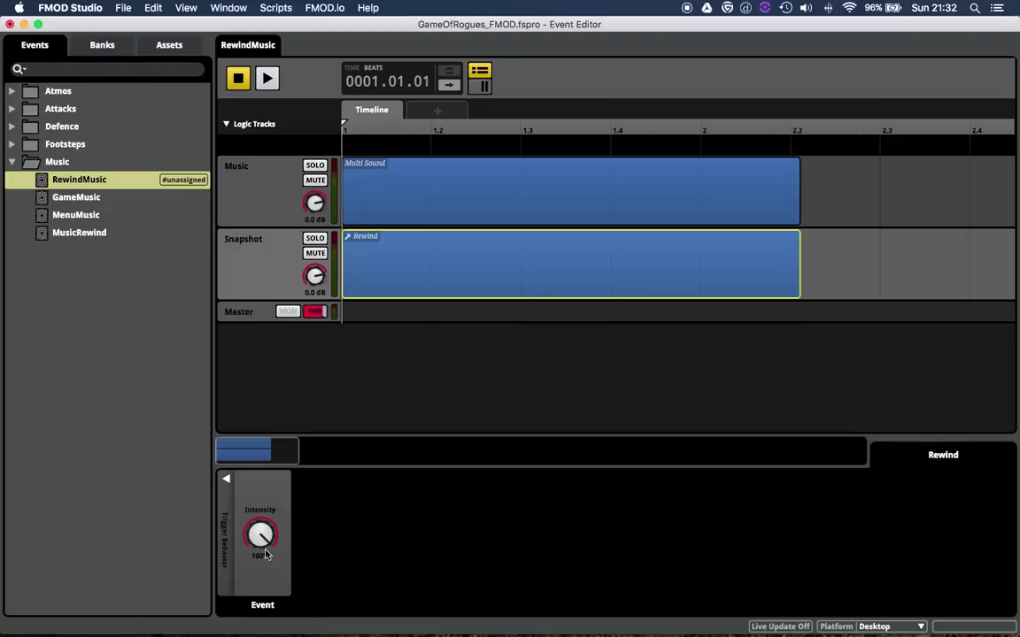
pyautogui.rightClick(261, 538)
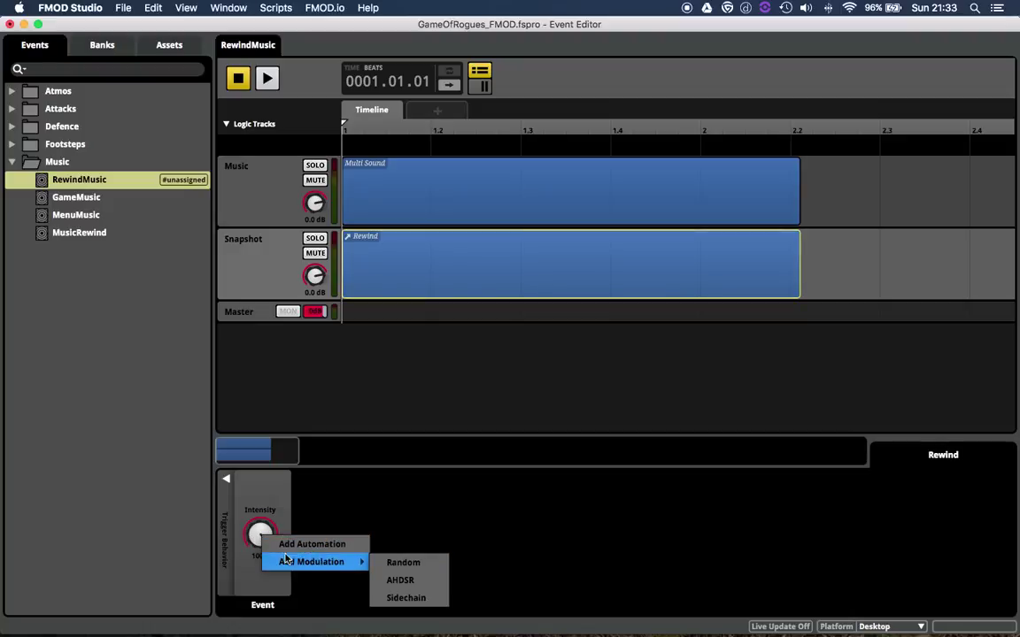
pyautogui.click(310, 544)
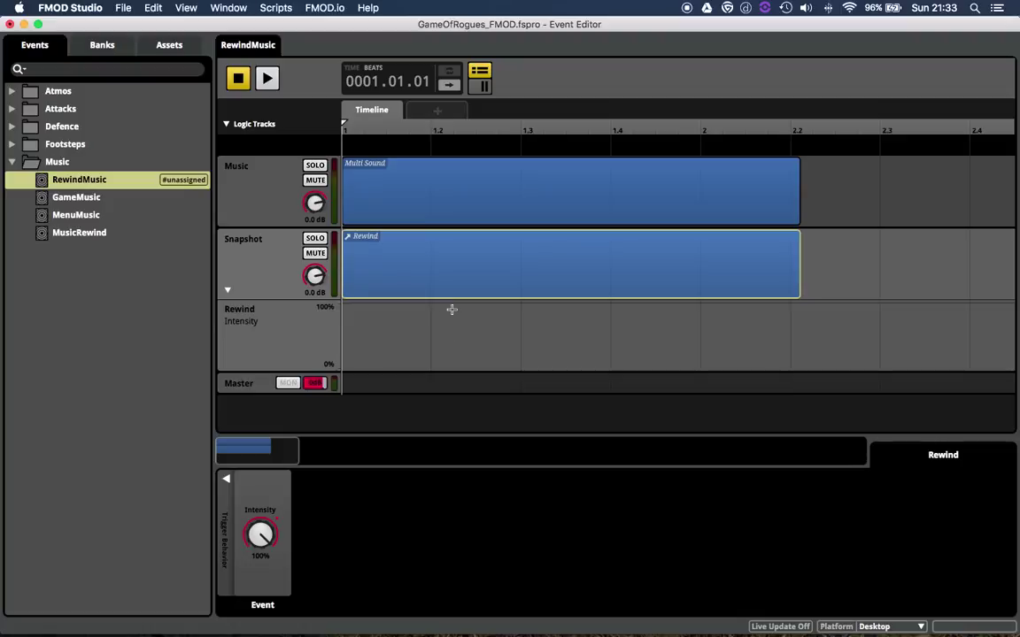
# - Draw the intensity curve rising from 0 to 100 at the start and falling to 0 at the Multi Sound's end
pyautogui.click(354, 303)
pyautogui.click(343, 367)
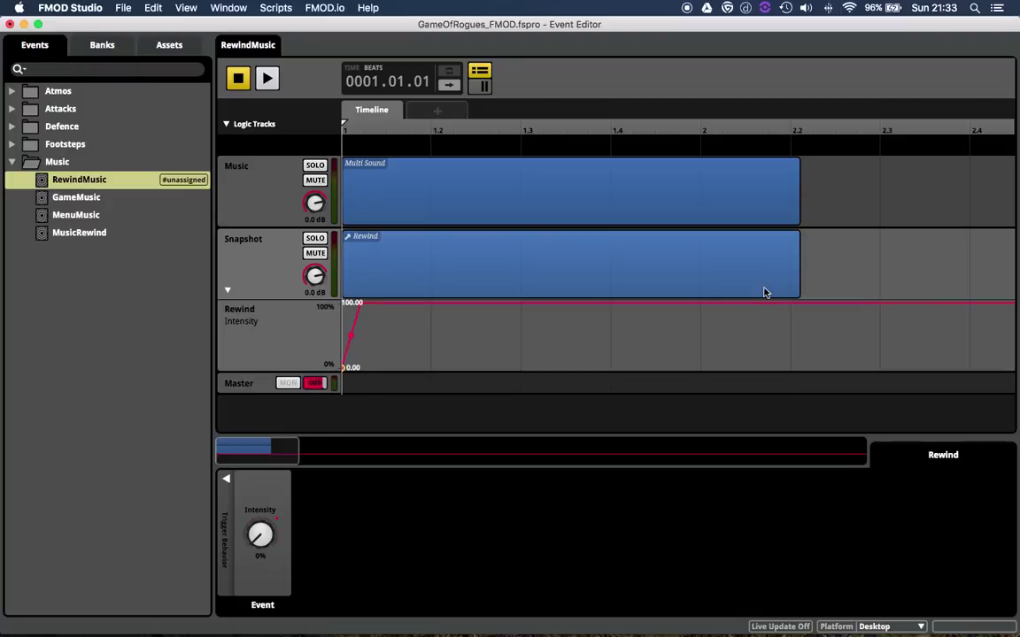
pyautogui.click(735, 303)
pyautogui.moveTo(797, 302); pyautogui.dragTo(794, 412)
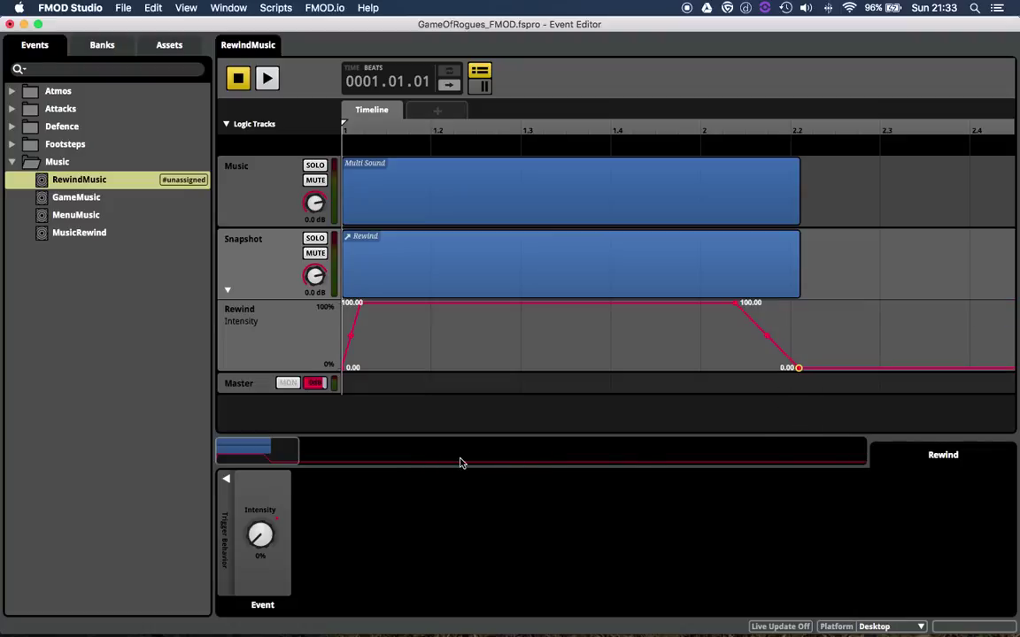
pyautogui.click(245, 181)
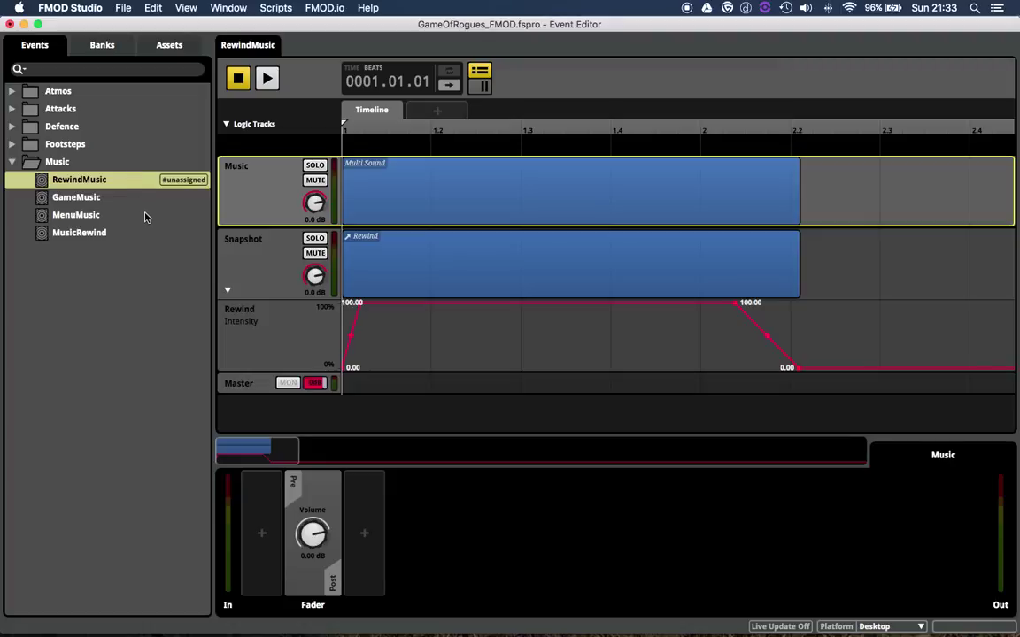
# - Open GameMusic from the Music folder in a second Event Editor and start it playing
pyautogui.click(229, 8)
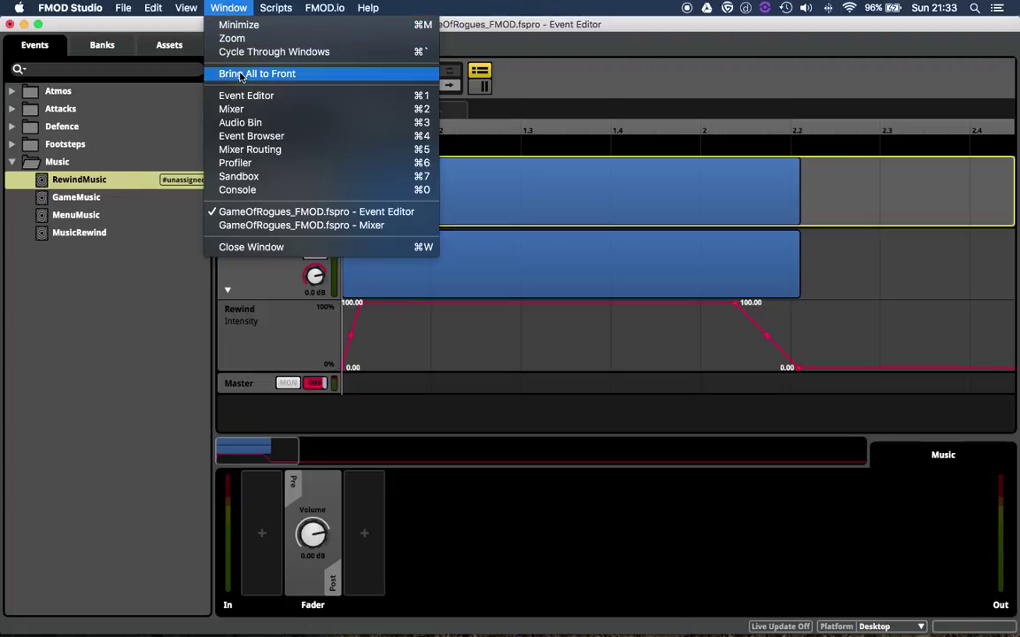
pyautogui.click(254, 96)
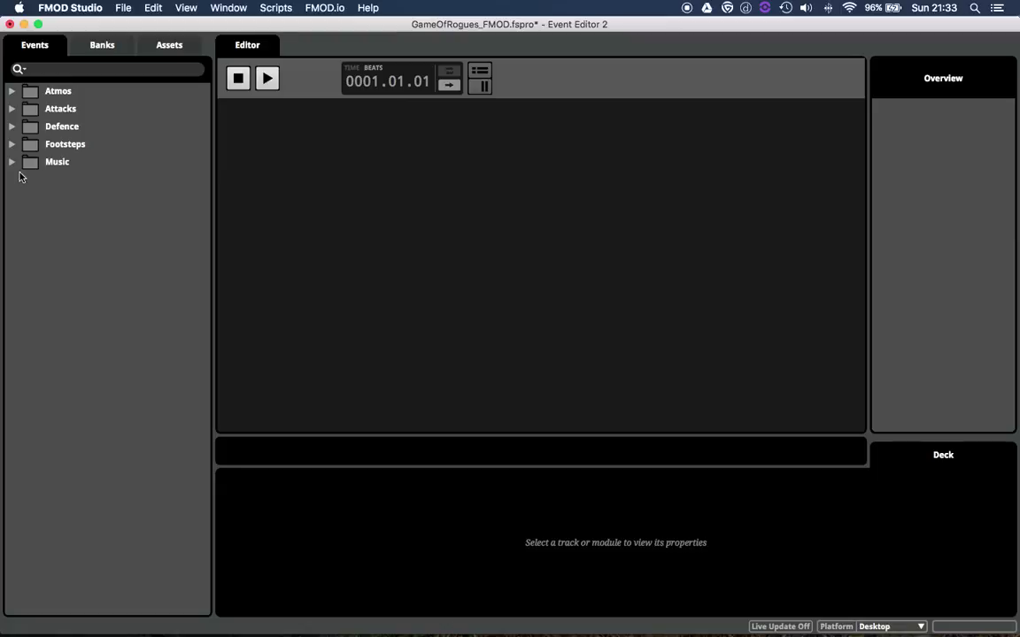
pyautogui.click(11, 162)
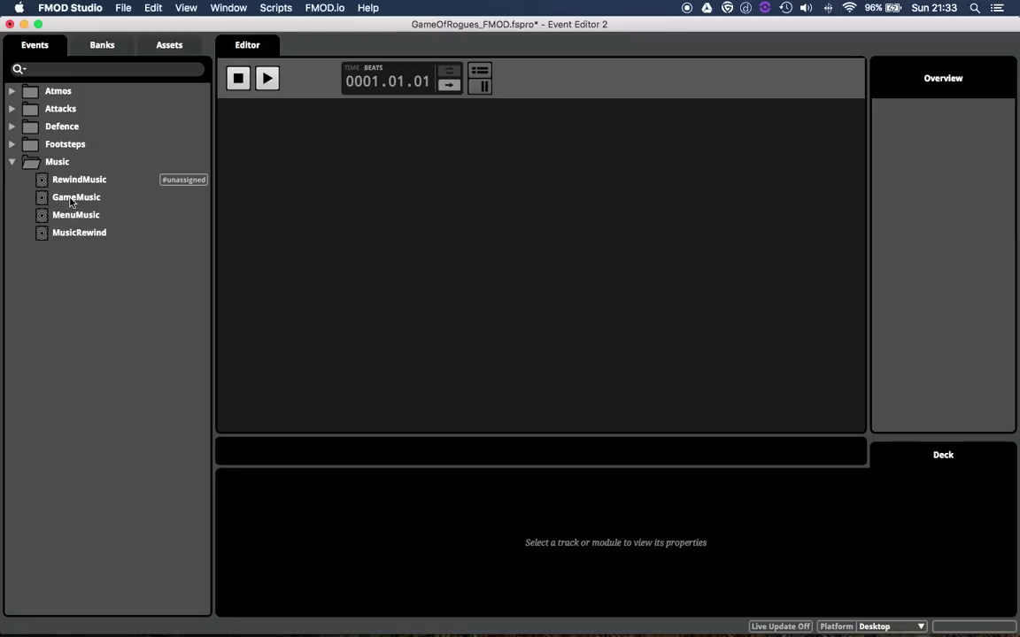
pyautogui.click(71, 197)
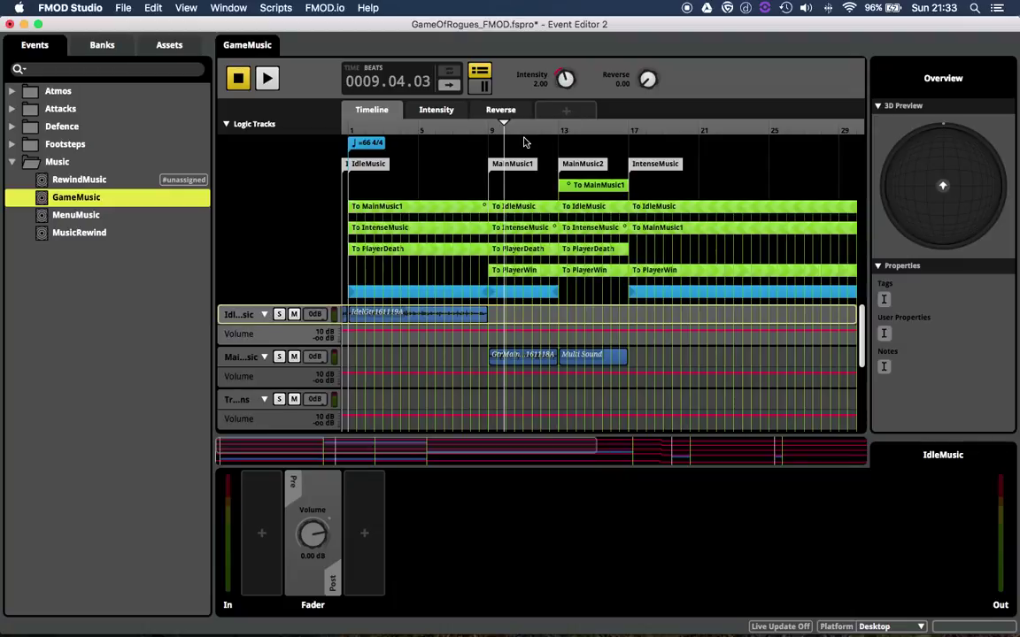
pyautogui.press('space')
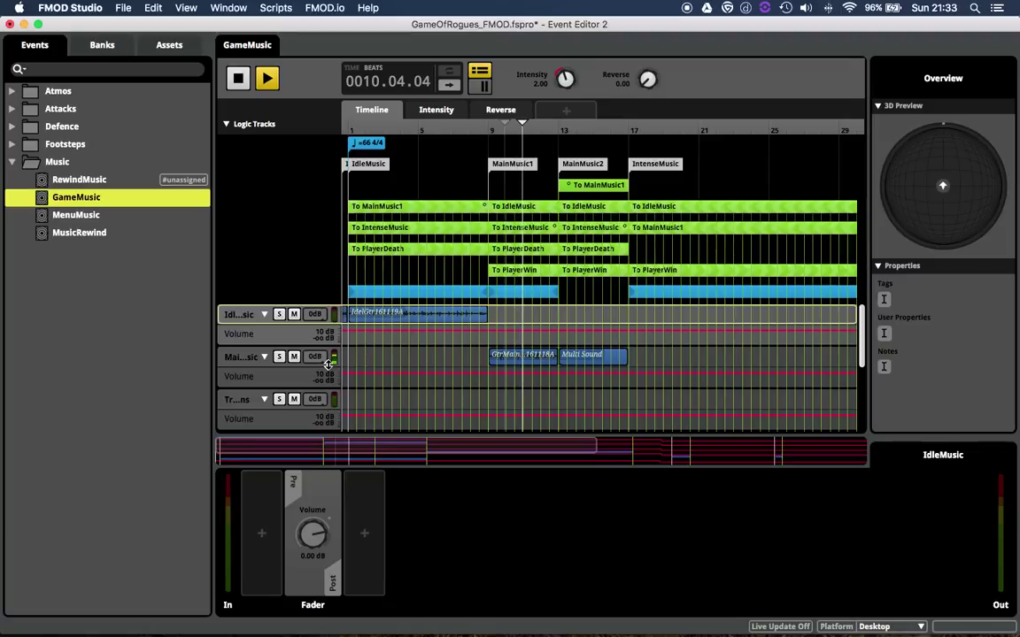
pyautogui.press('super+2')
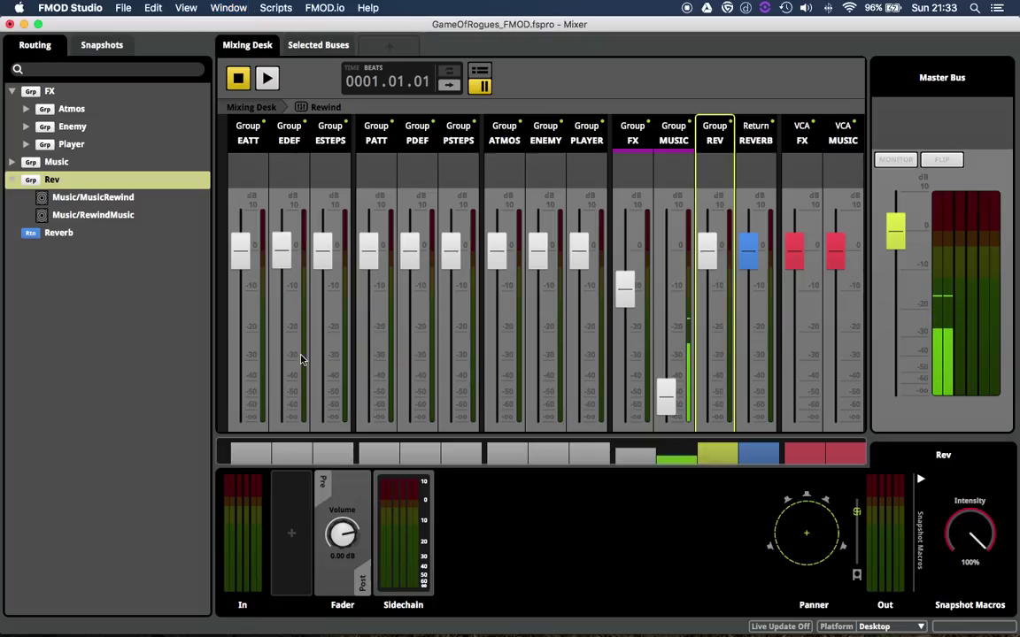
# - Play RewindMusic twice from the start to hear the Rewind intensity fade in and out
pyautogui.press('super+1')
pyautogui.click(262, 193)
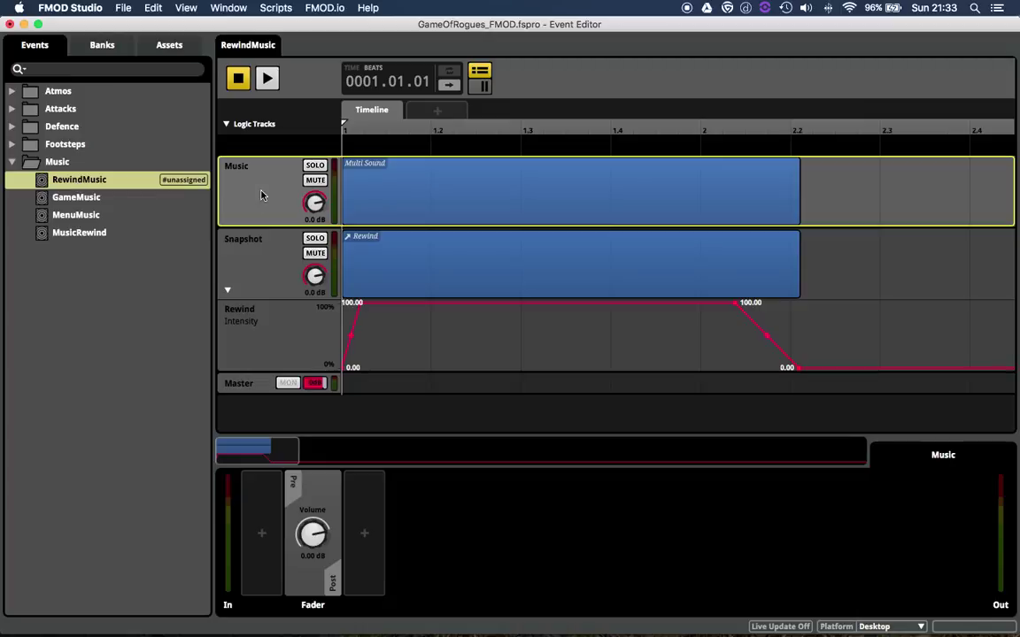
pyautogui.press('space')
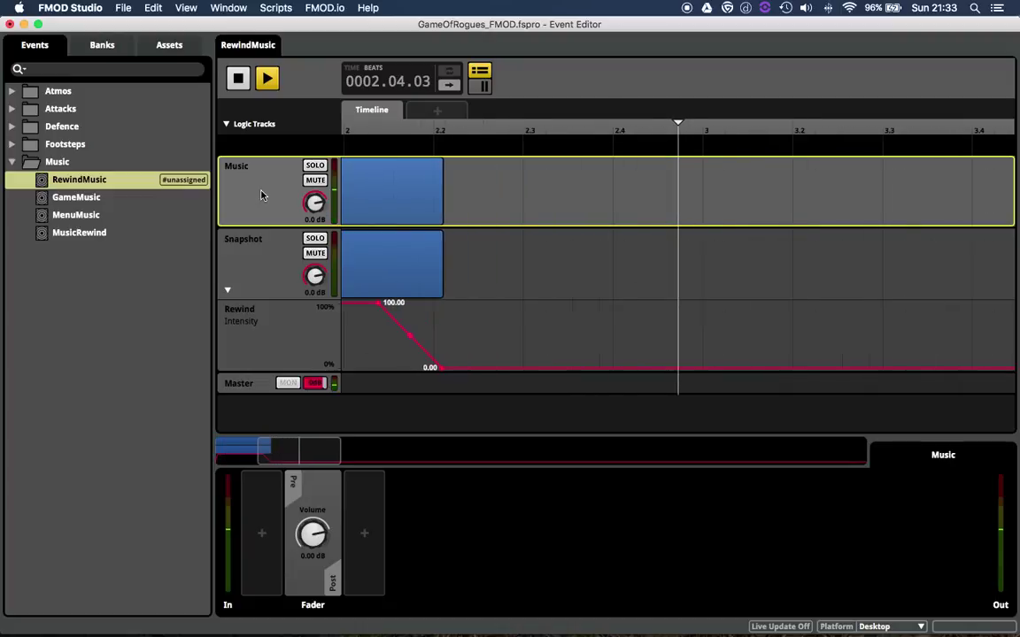
pyautogui.press('space')
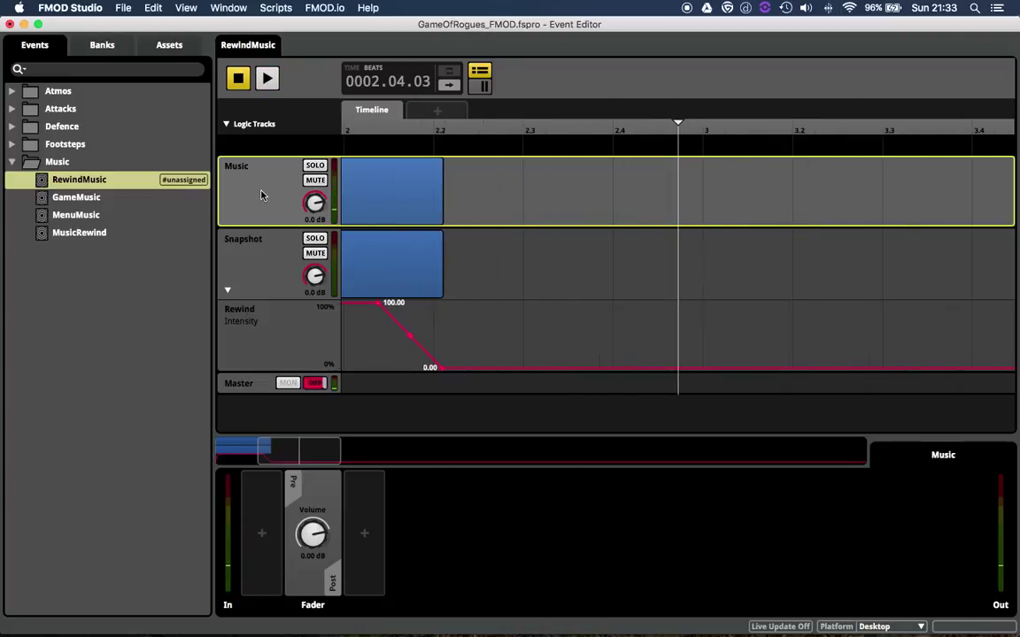
pyautogui.press('Home')
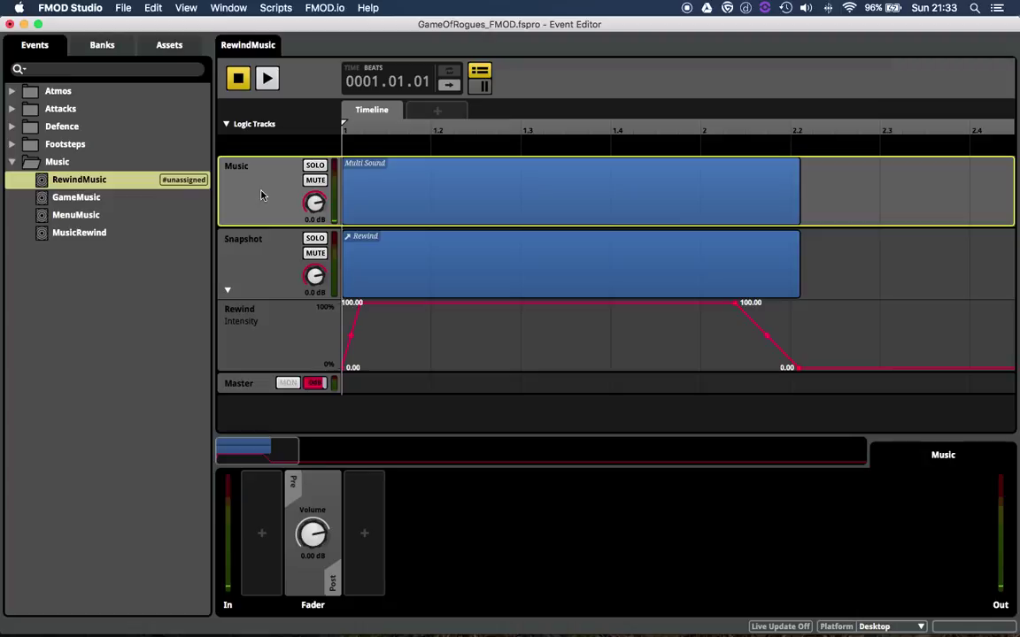
pyautogui.press('space')
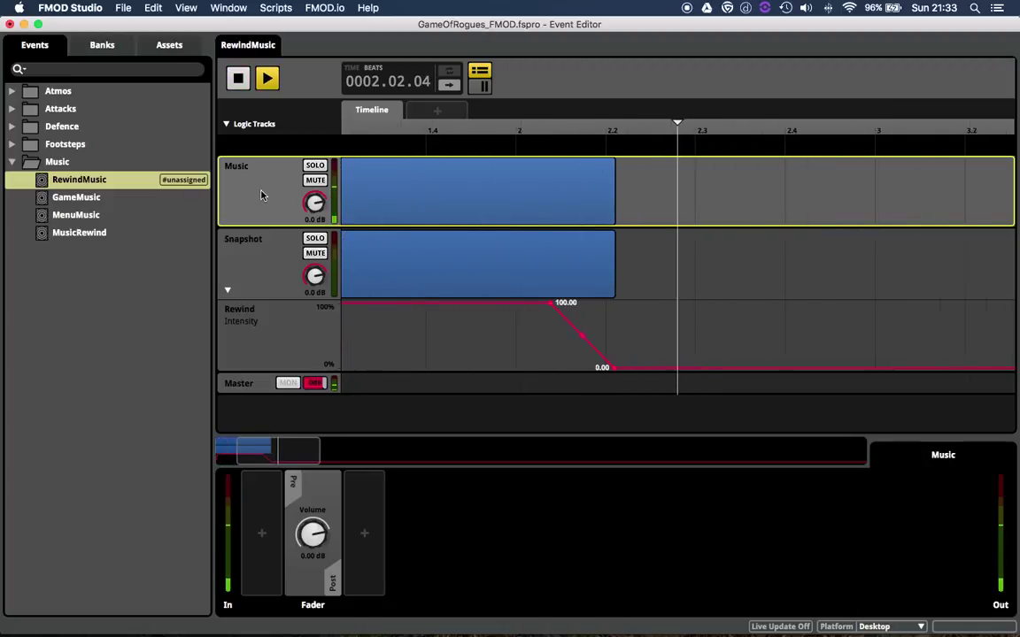
pyautogui.press('space')
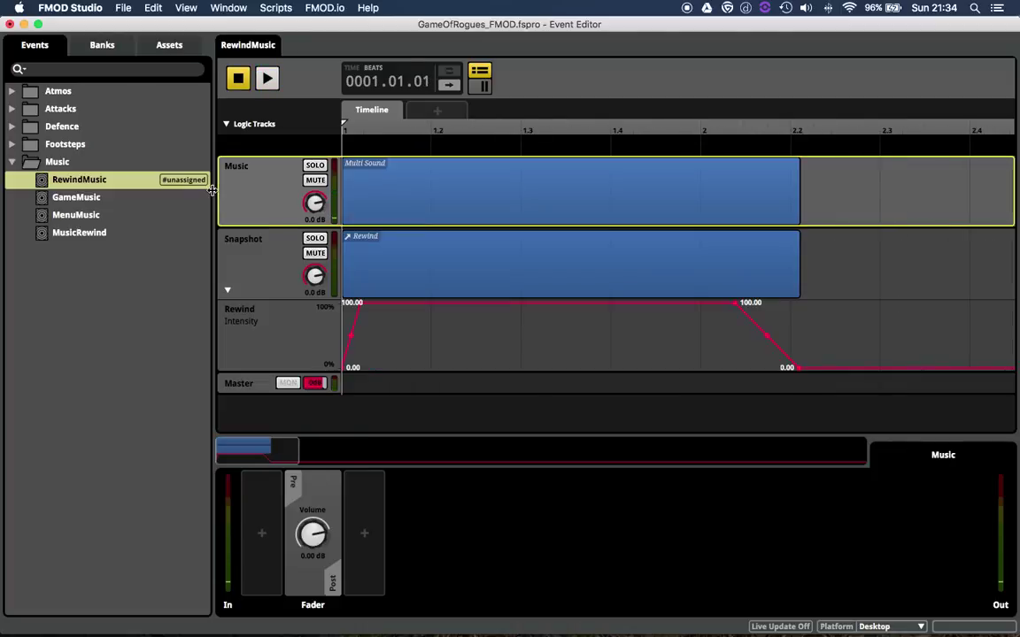
pyautogui.doubleClick(142, 197)
# - Stop GameMusic playback, leaving the playhead at 0009.04.03
pyautogui.press('space')
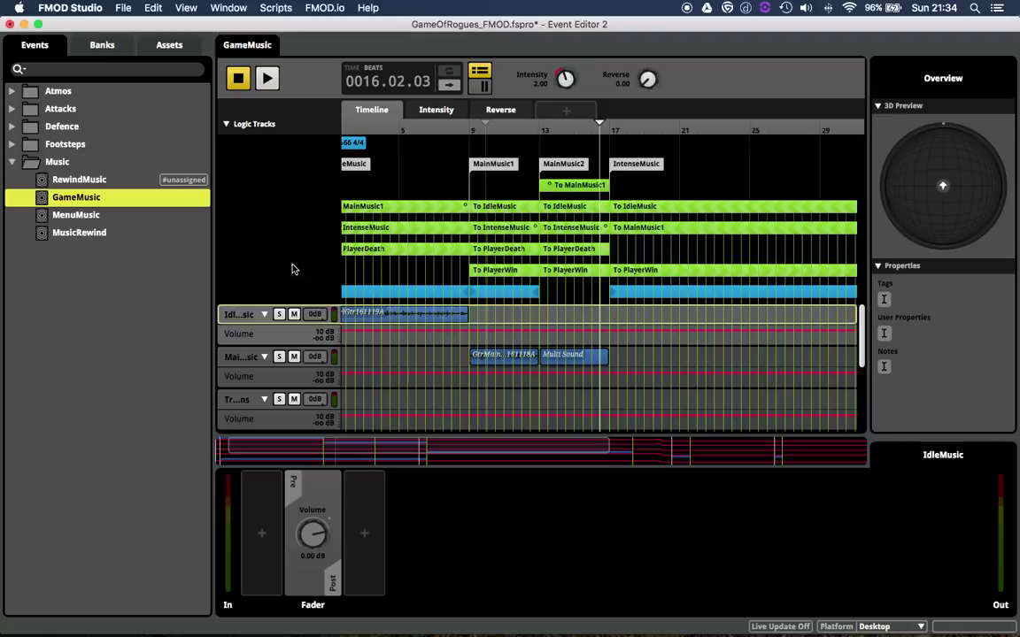
pyautogui.hscroll(-2, 459, 212)
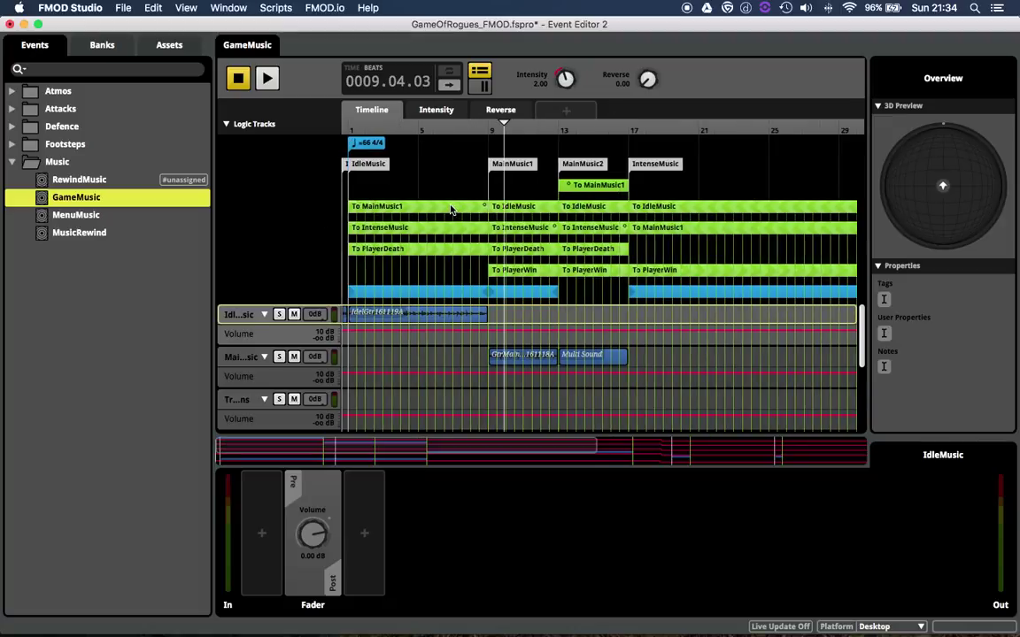